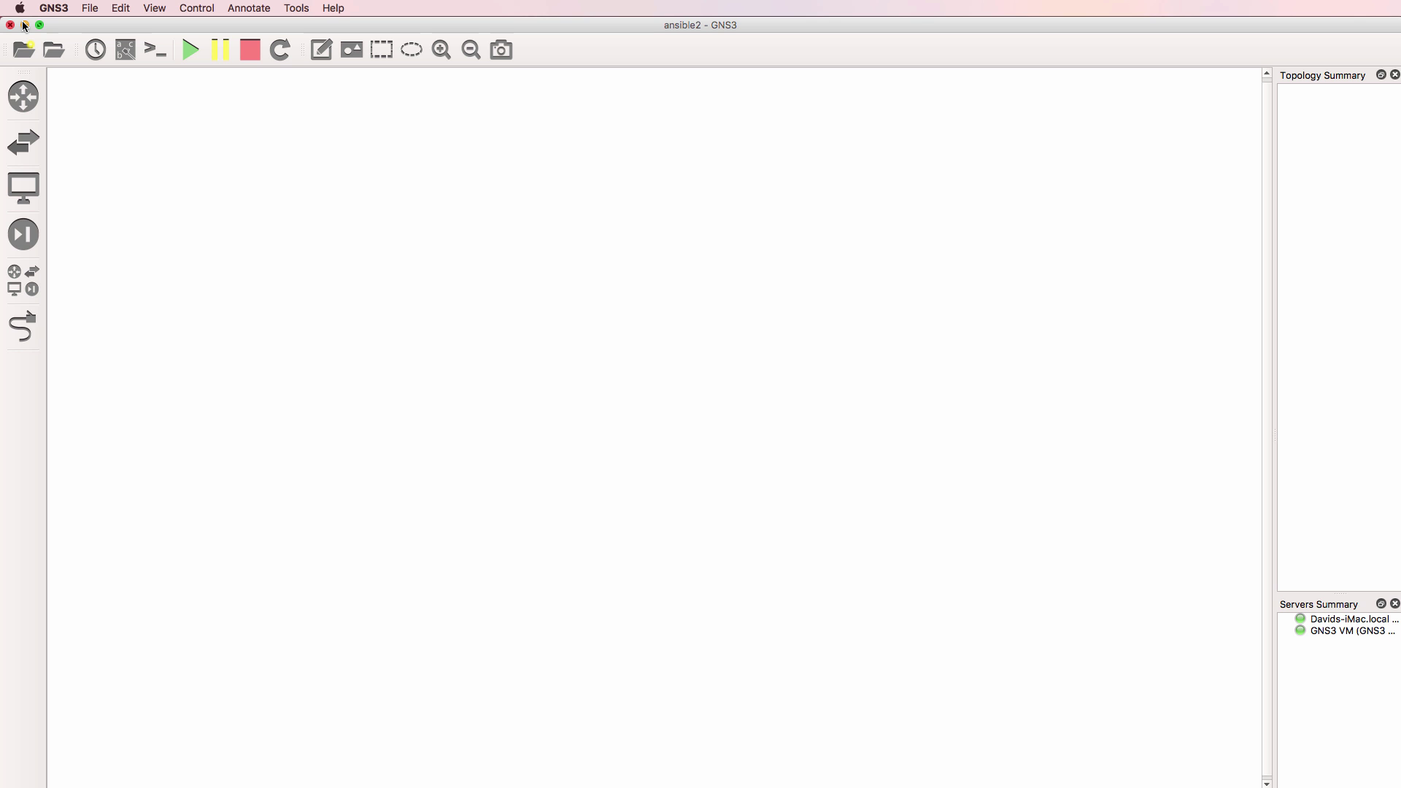
Place a Network Automation node on the canvas, zoom in, and start NetworkAutomation-1.
{"action": "left_click", "coordinate": [24, 26]}
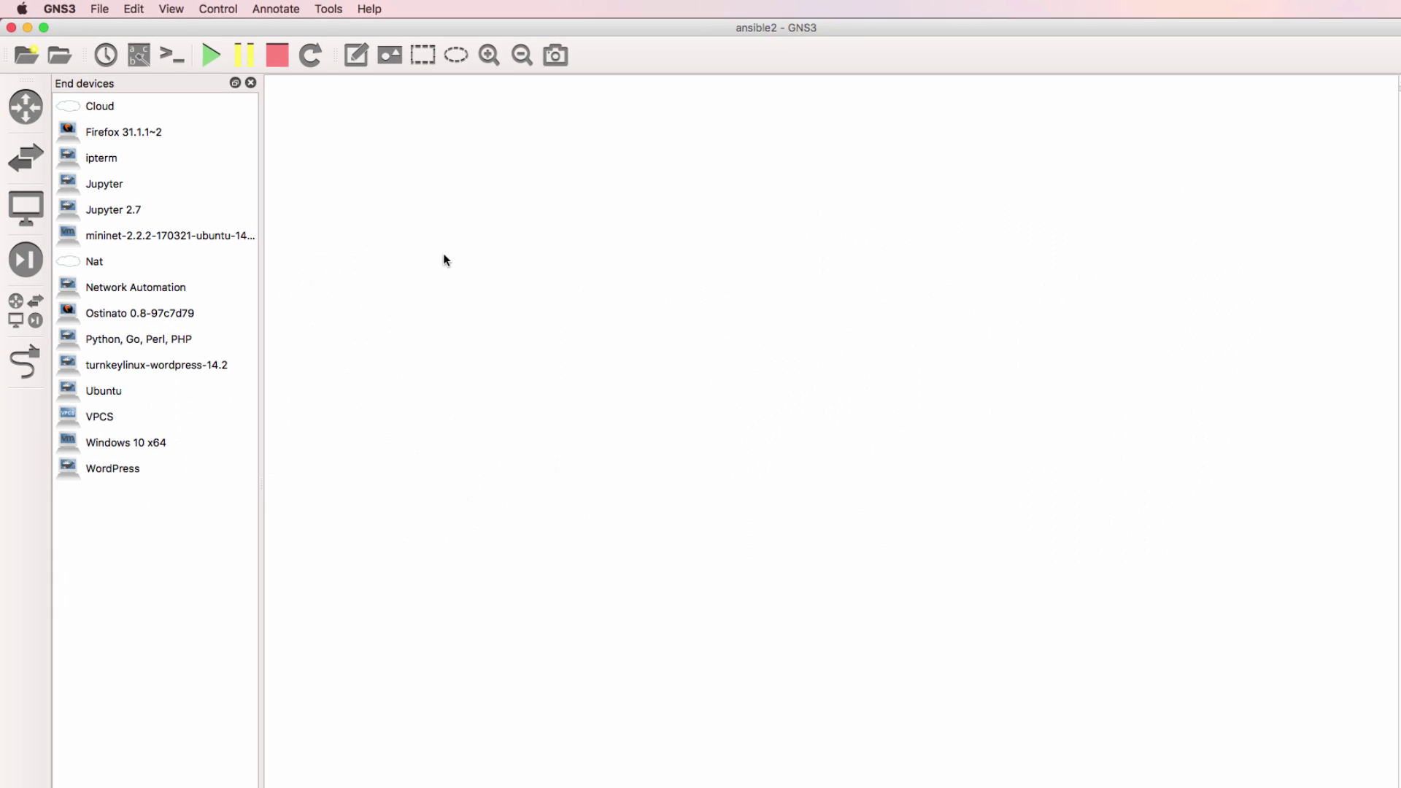
{"action": "left_click_drag", "start_coordinate": [138, 291], "coordinate": [574, 311]}
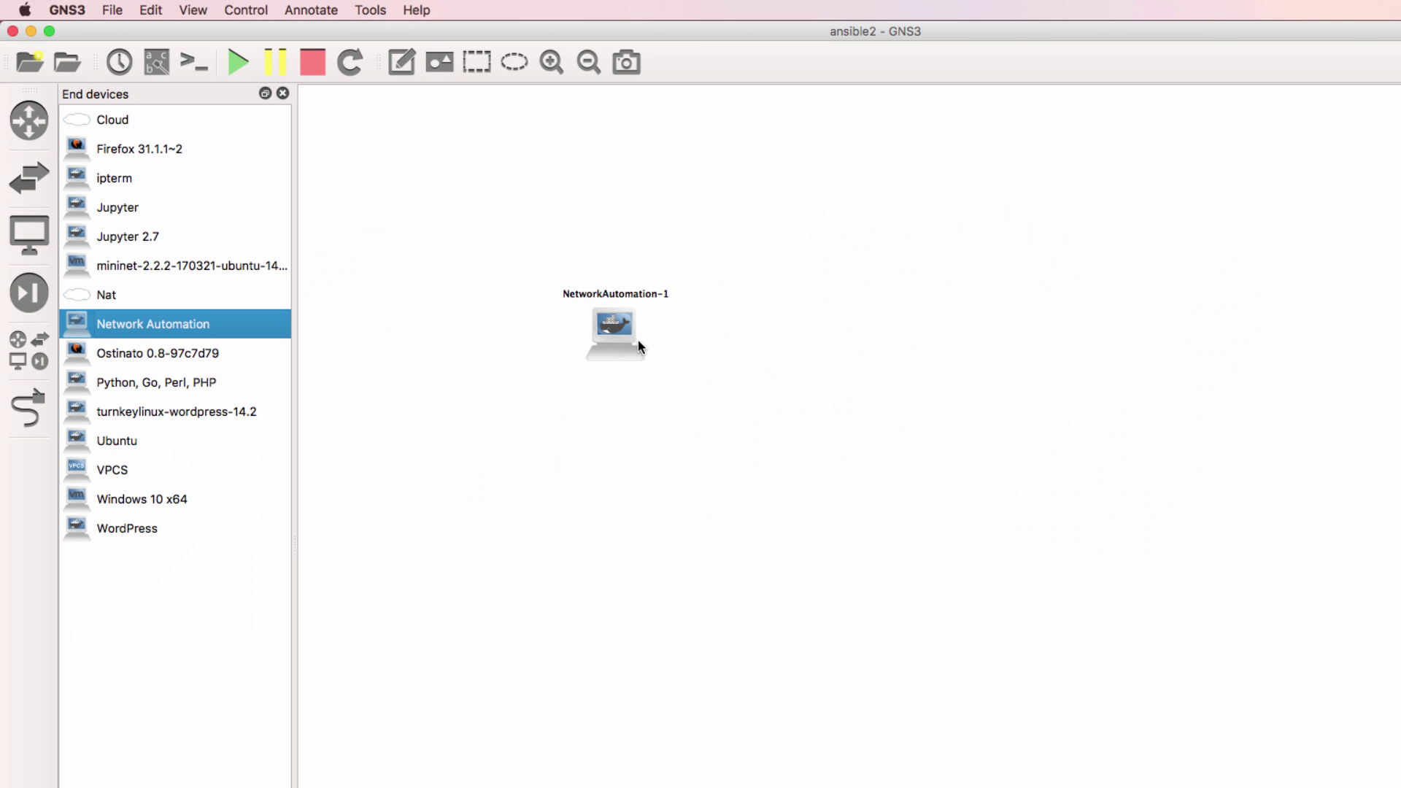
{"action": "key", "text": "ctrl+plus"}
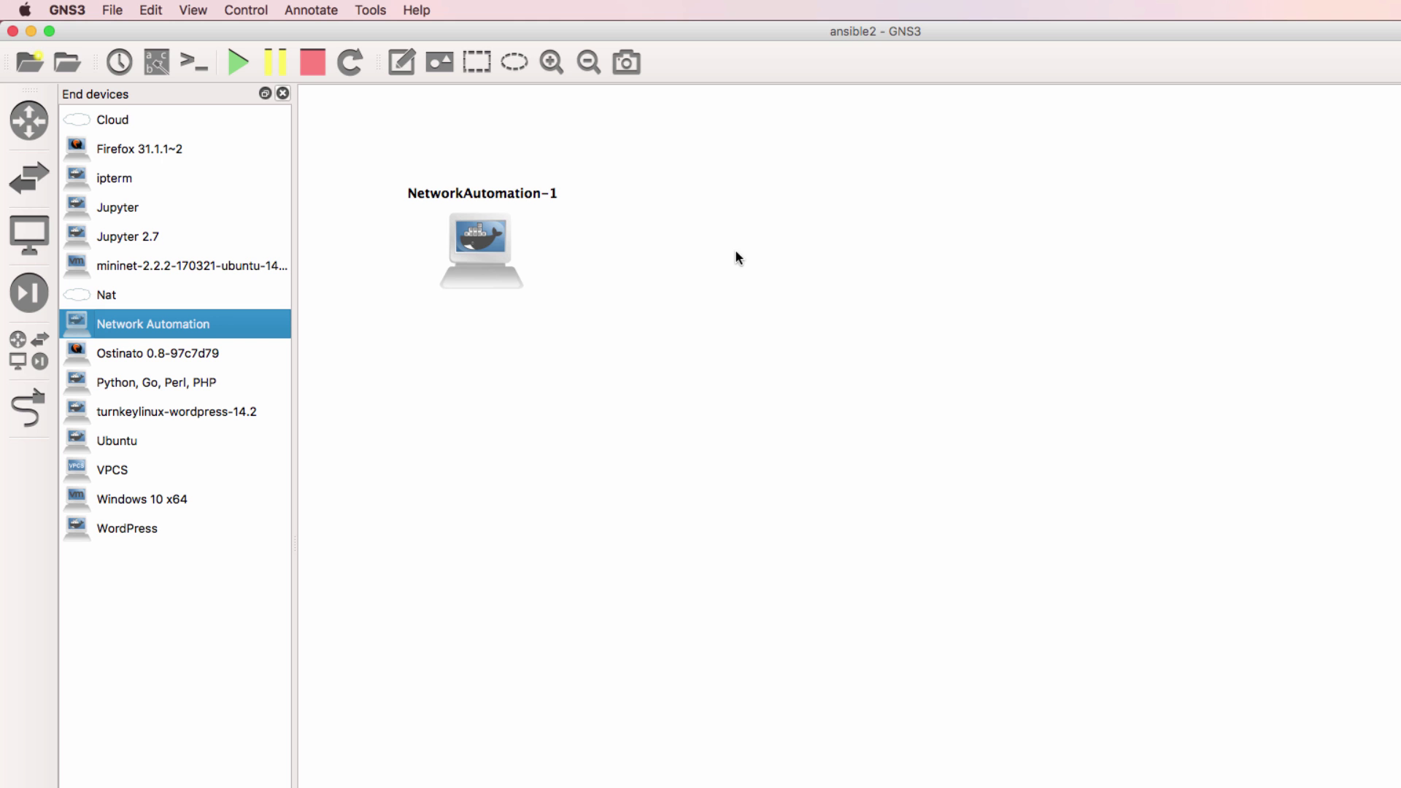
{"action": "right_click", "coordinate": [467, 233]}
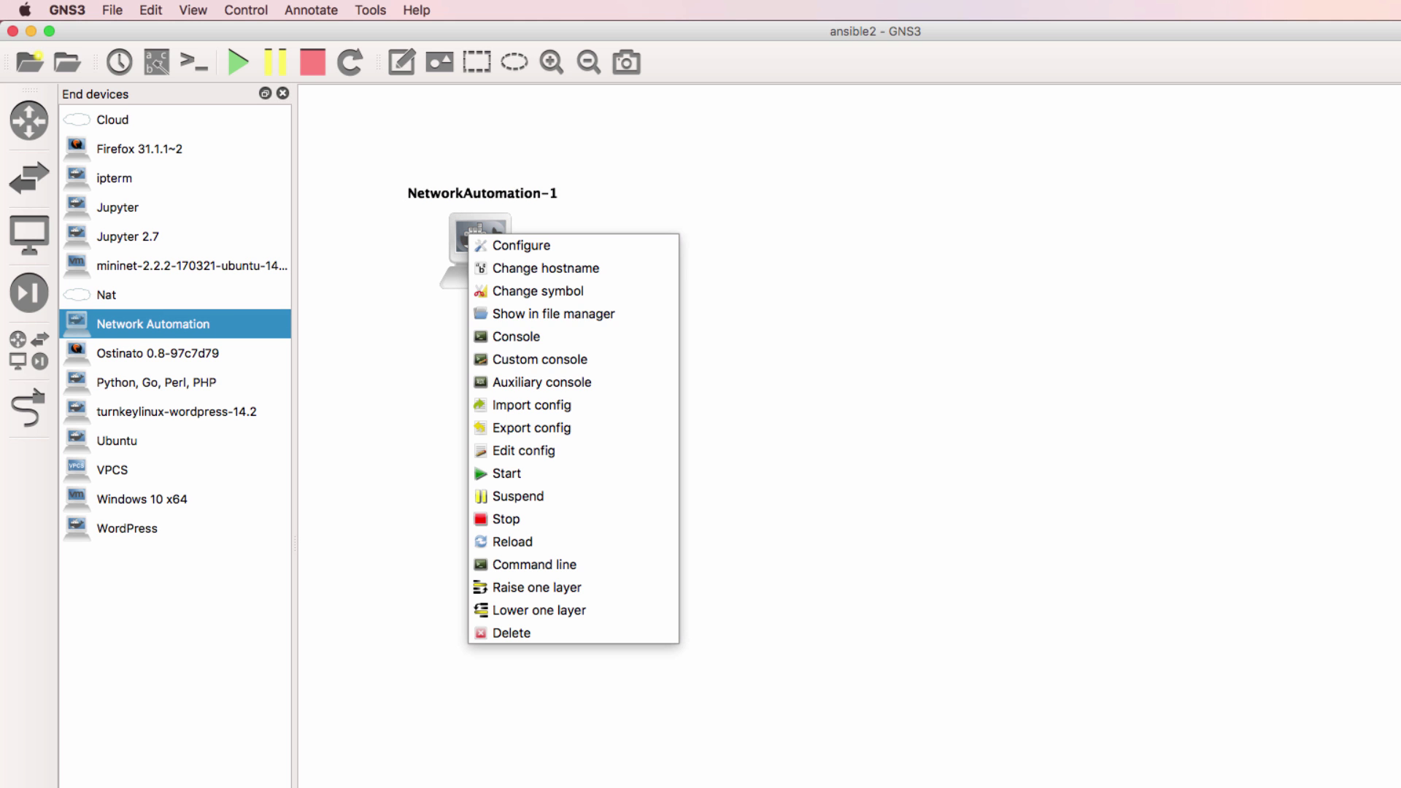
{"action": "left_click", "coordinate": [507, 473]}
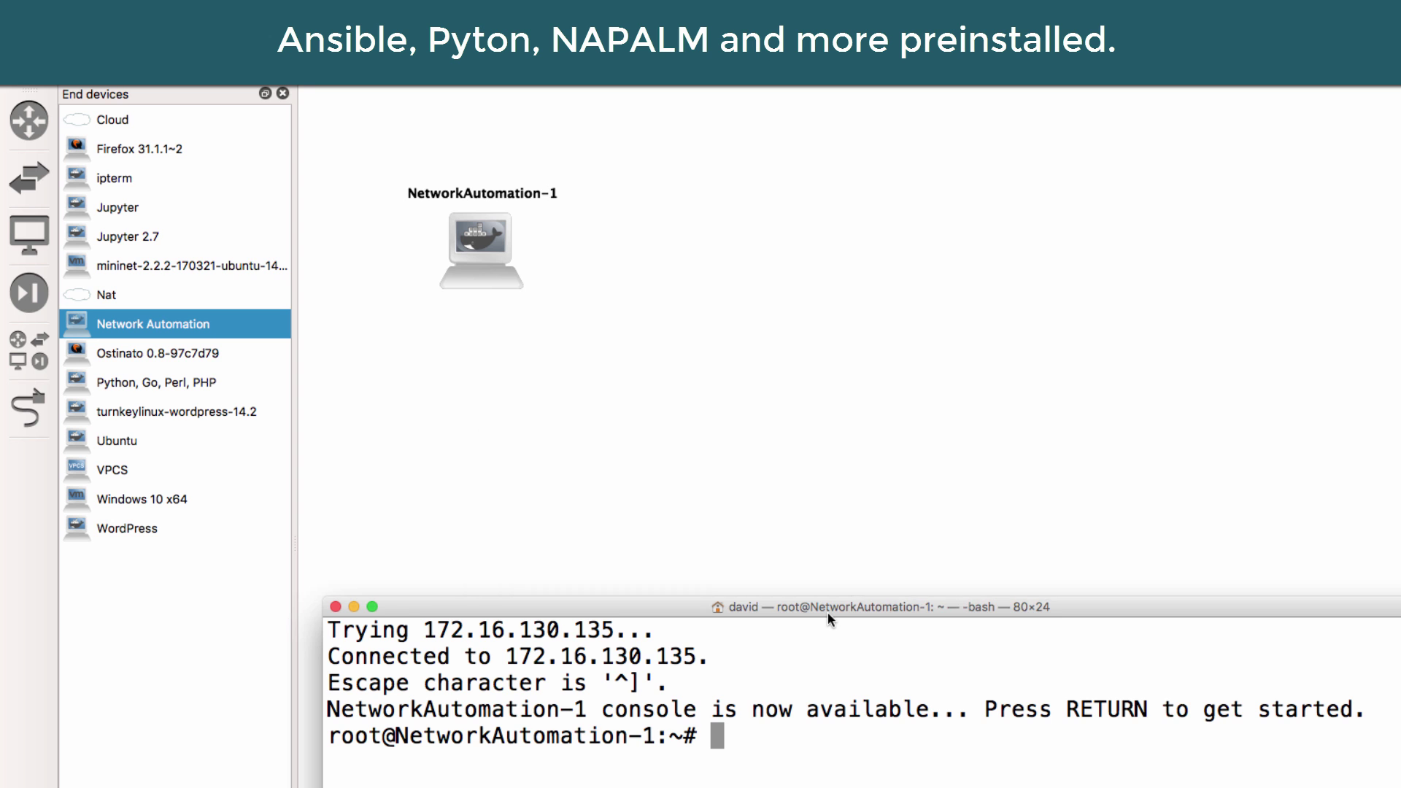
Run ansible --version in the NetworkAutomation-1 console, showing ansible 2.3.1.0 on Python 2.7.12.
{"action": "key", "text": "Return"}
{"action": "type", "text": "ansible"}
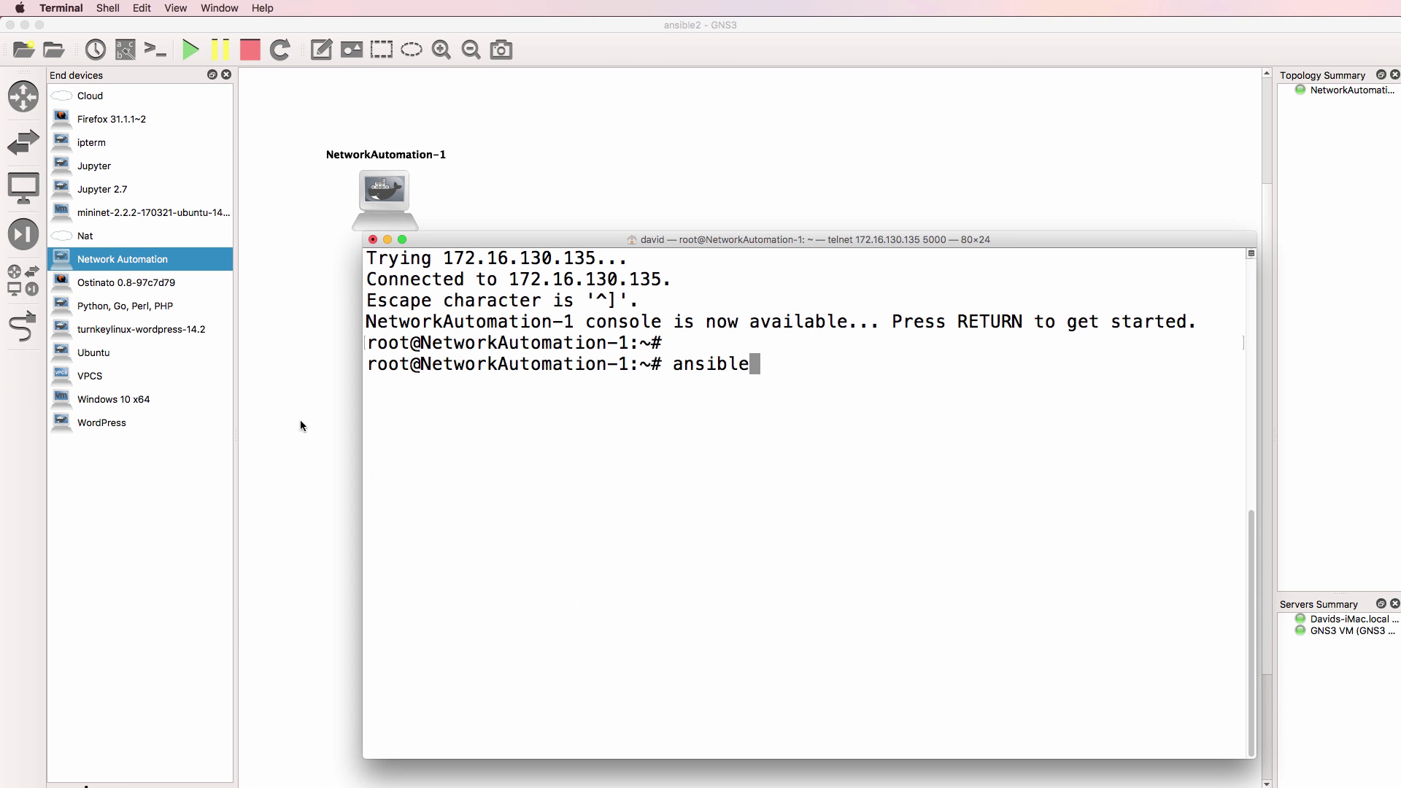
{"action": "left_click", "coordinate": [338, 421]}
{"action": "scroll", "coordinate": [359, 392], "scroll_direction": "down", "scroll_amount": 3}
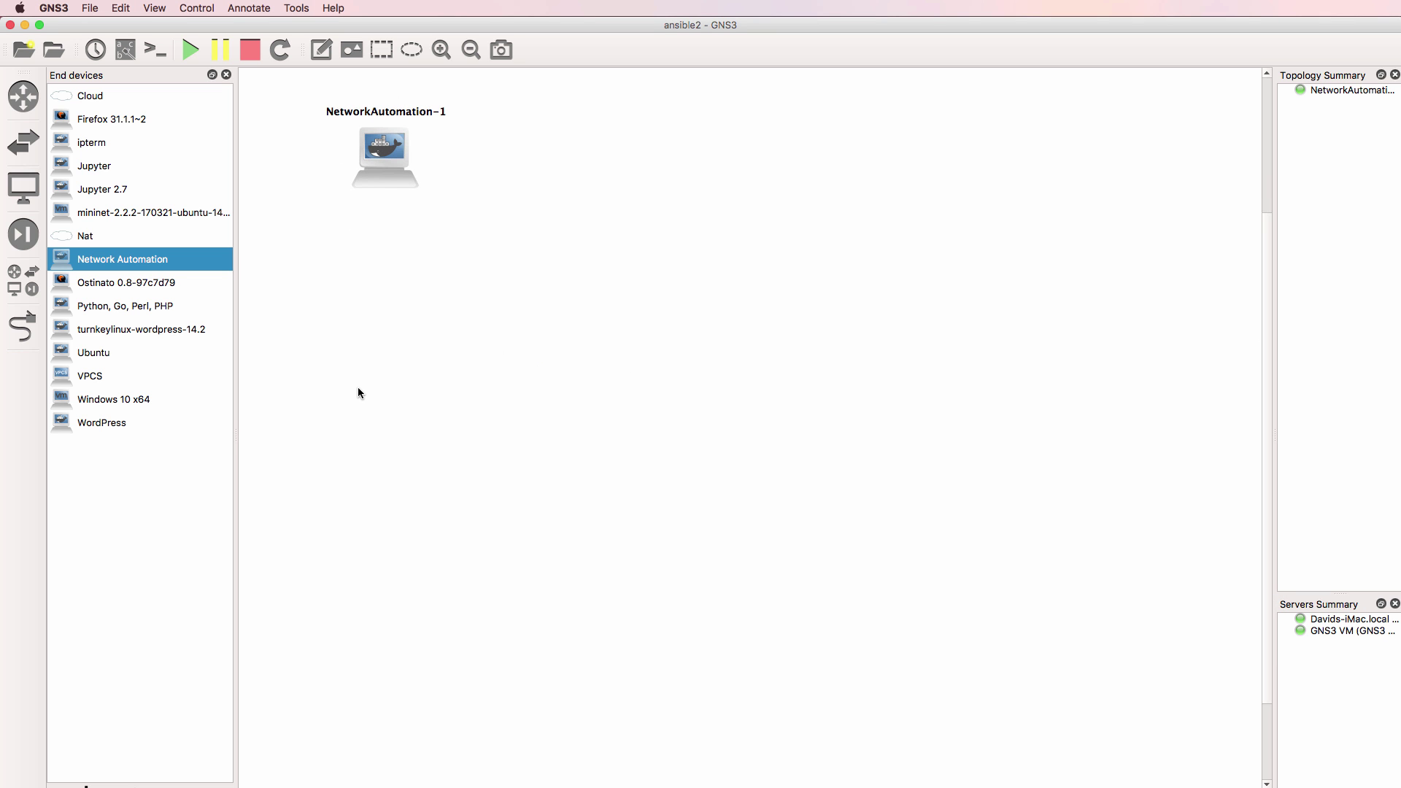
{"action": "key", "text": "super+Tab"}
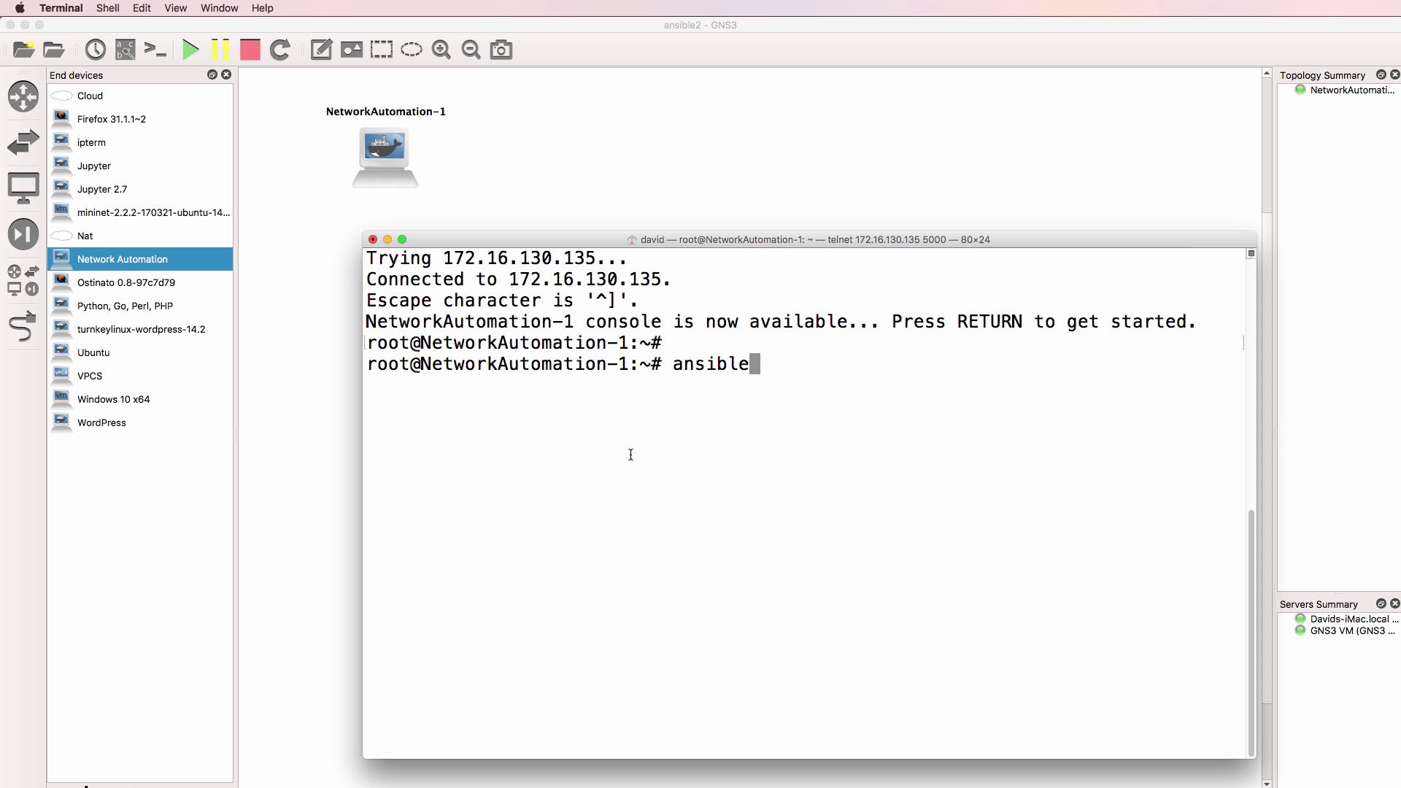
{"action": "type", "text": "--version"}
{"action": "key", "text": "Return"}
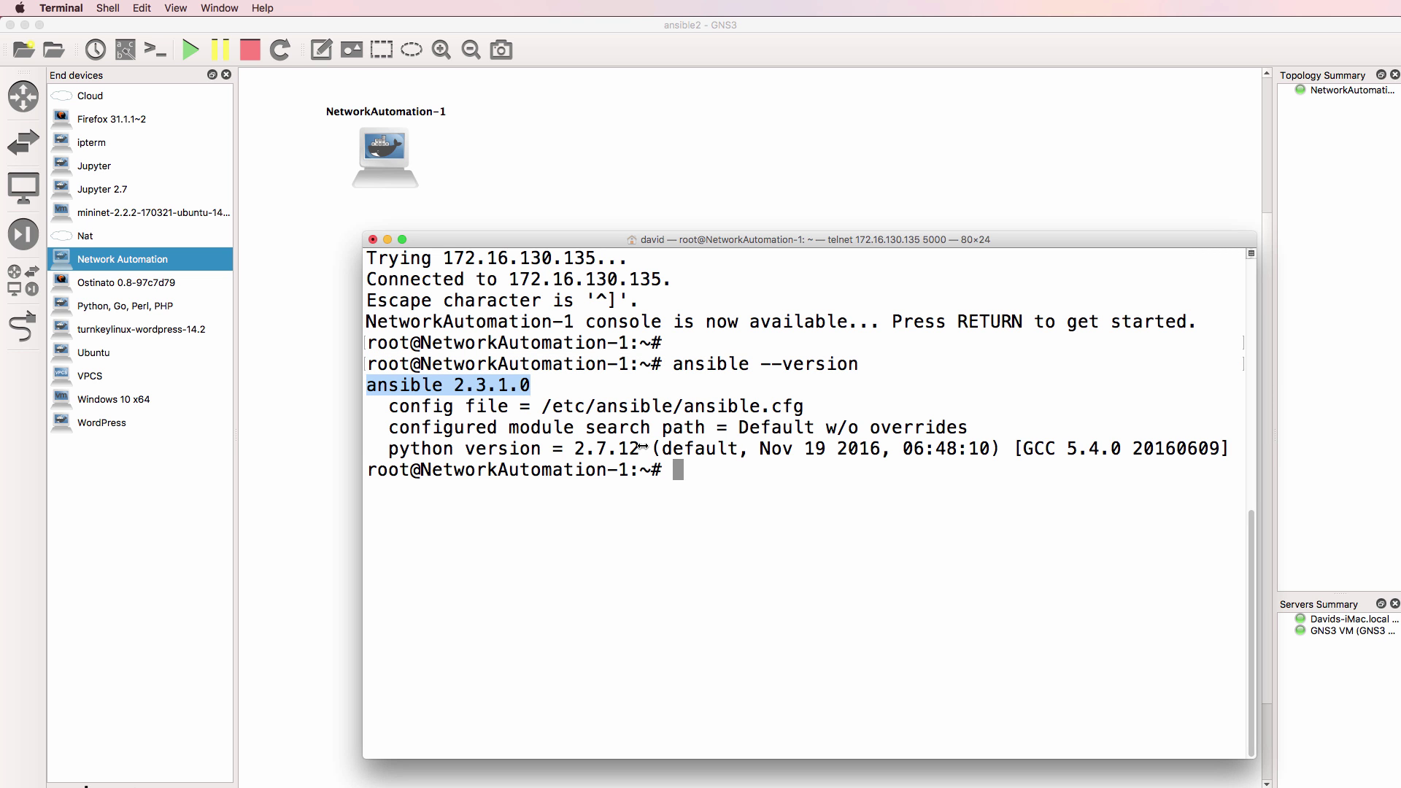
{"action": "left_click_drag", "start_coordinate": [388, 447], "coordinate": [640, 448]}
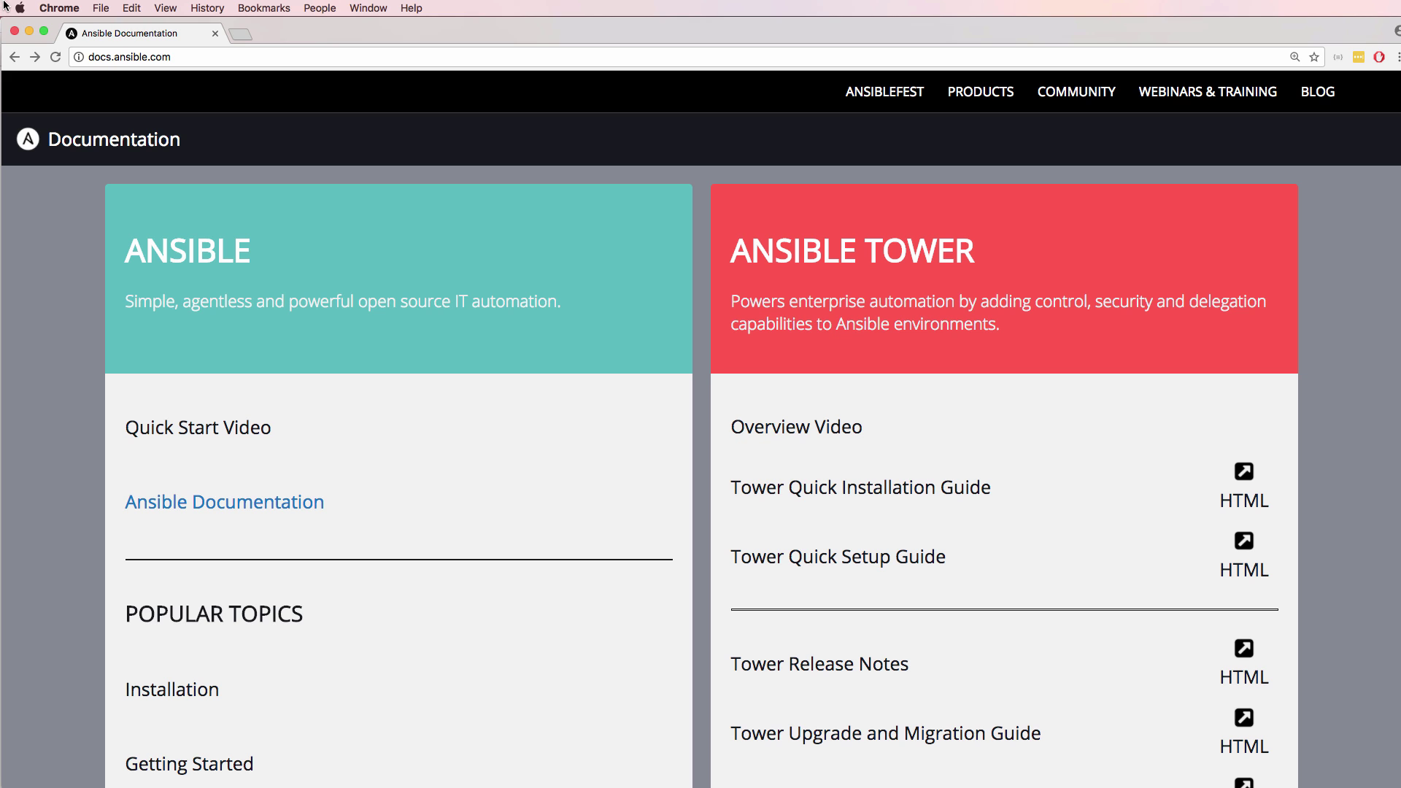
Navigate from docs.ansible.com through Ansible Documentation and Introduction to the Installation page.
{"action": "left_click", "coordinate": [157, 59]}
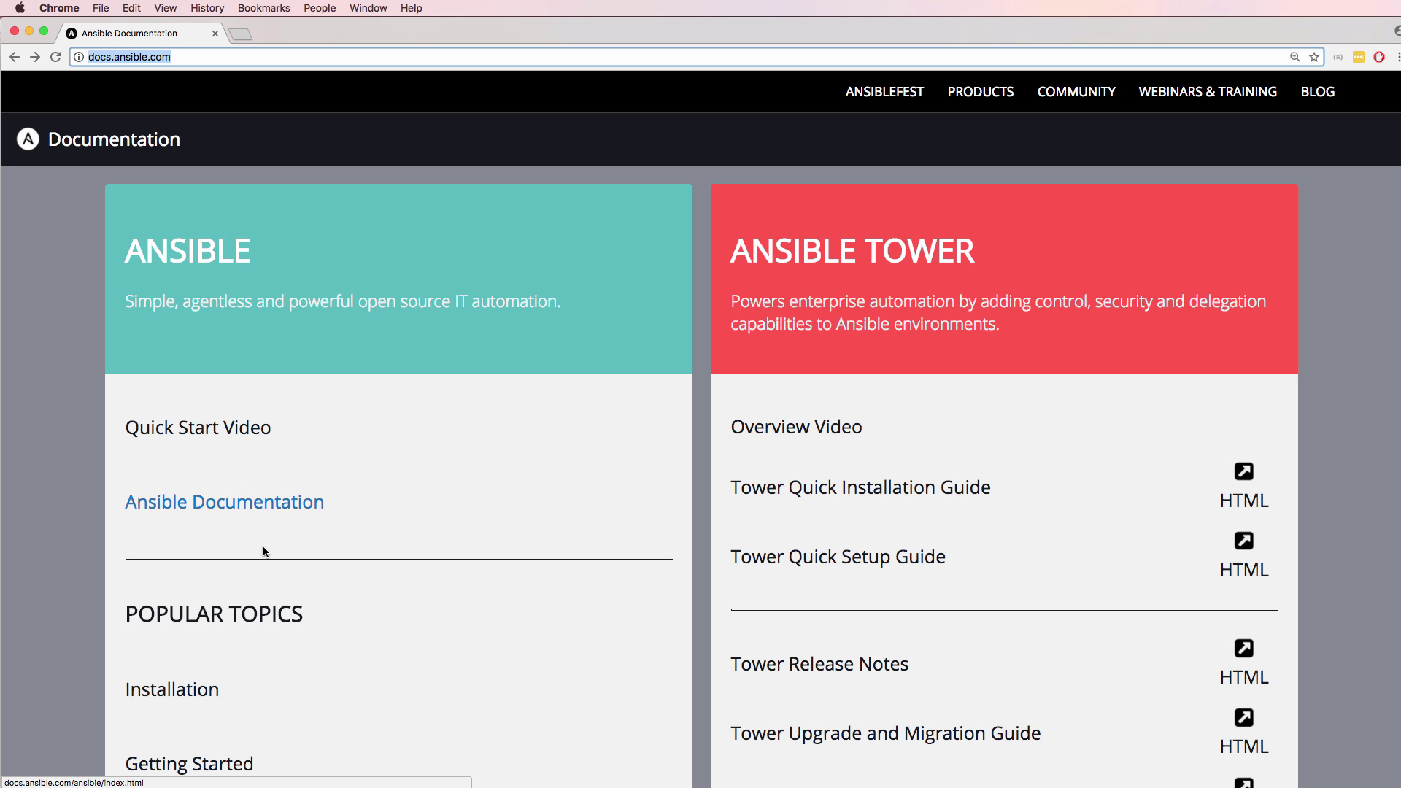
{"action": "left_click", "coordinate": [255, 509]}
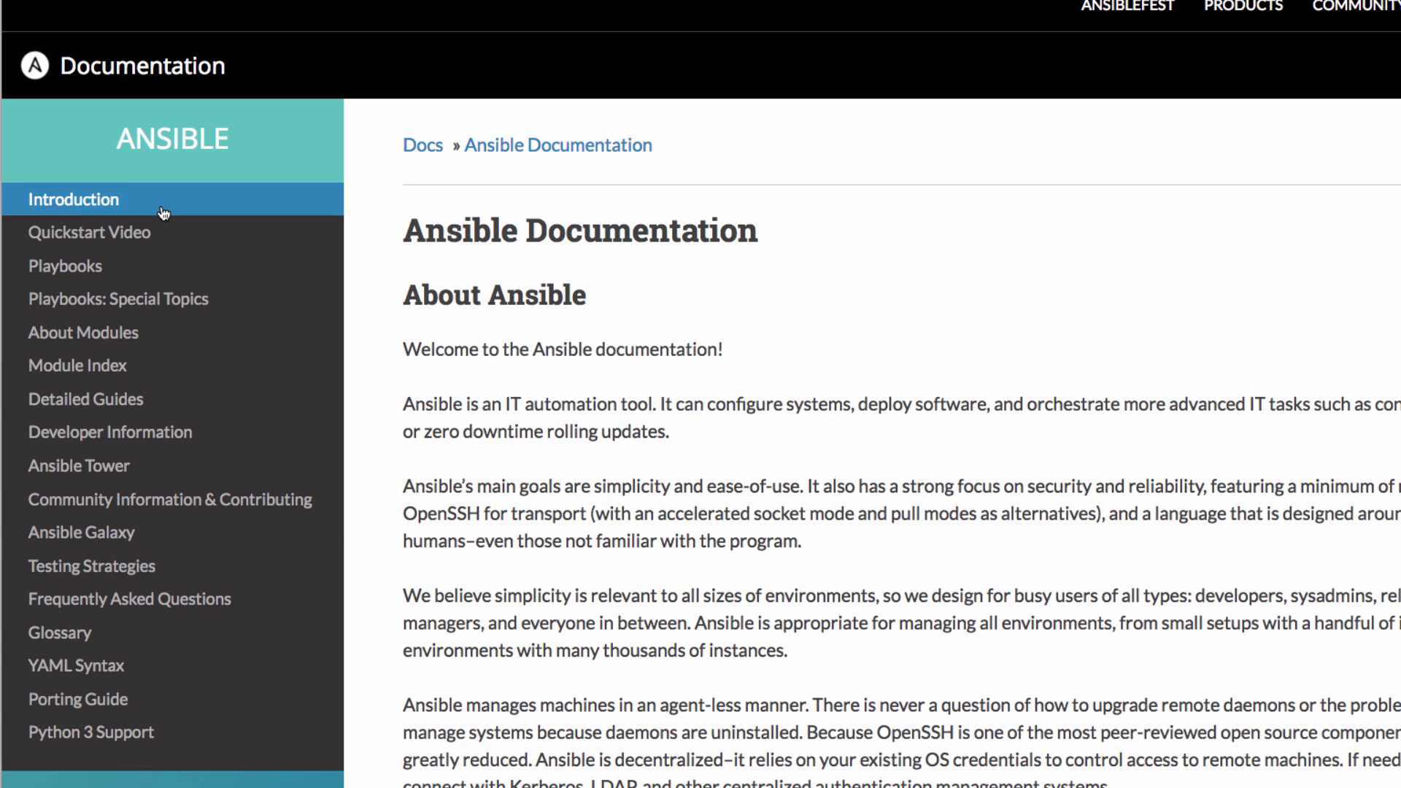
{"action": "left_click", "coordinate": [159, 206]}
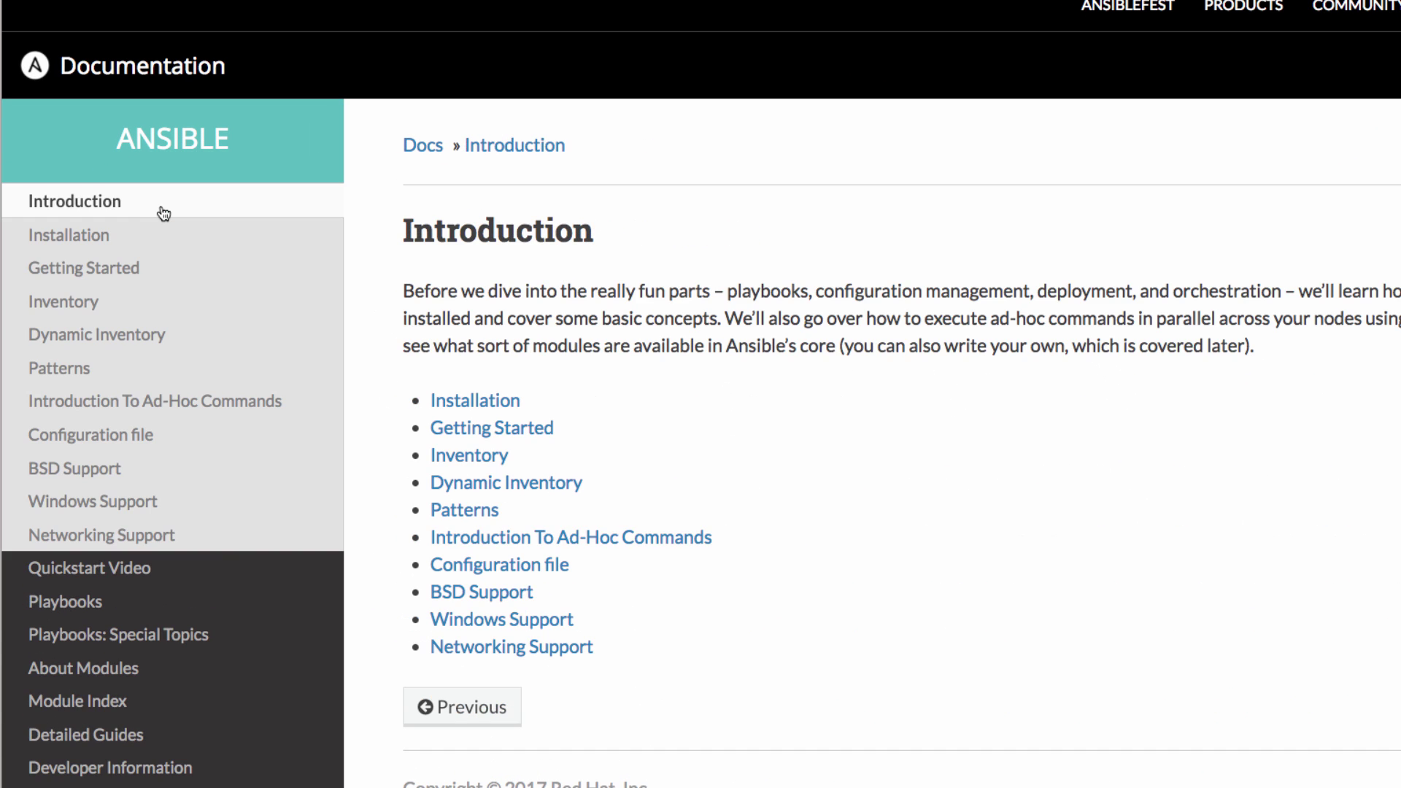
{"action": "left_click", "coordinate": [479, 402]}
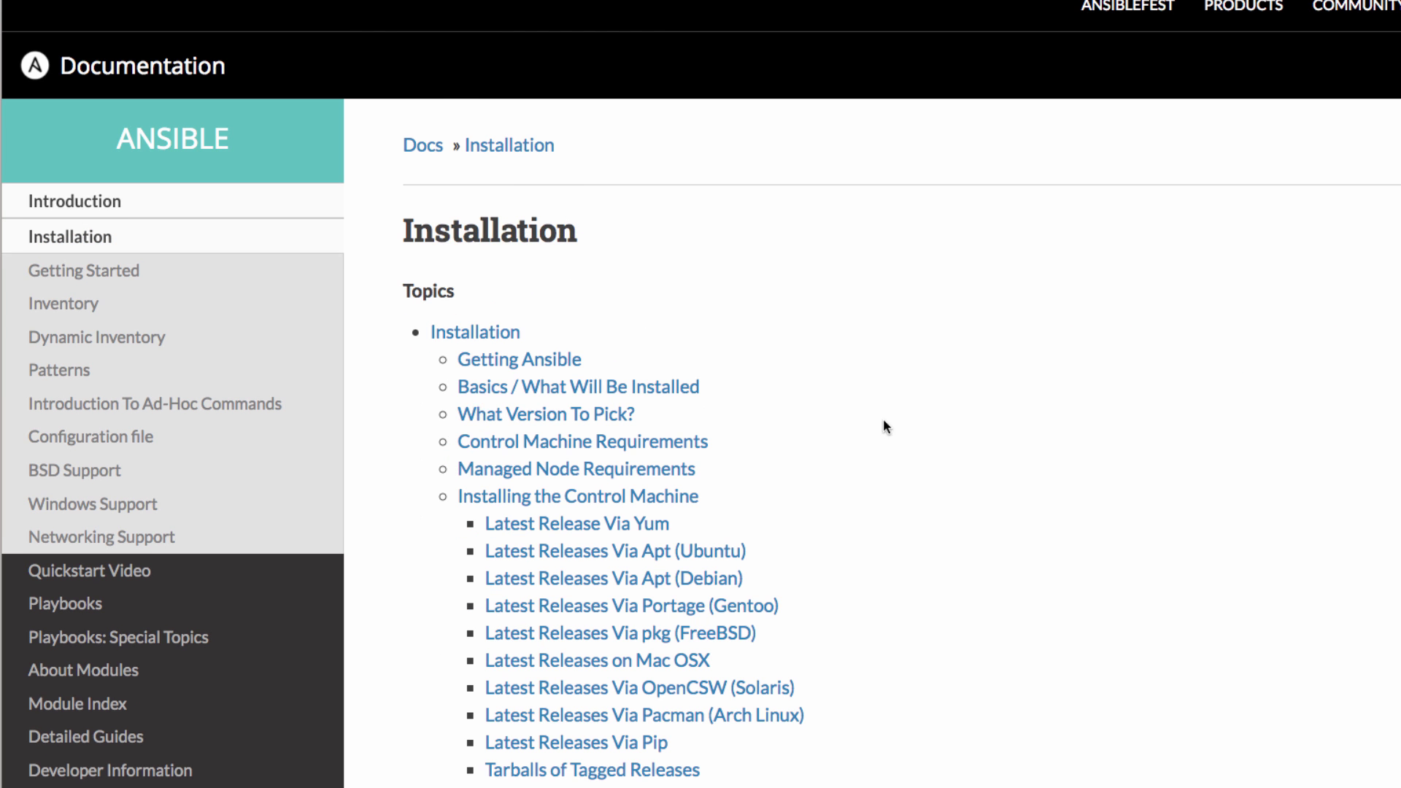
{"action": "scroll", "coordinate": [765, 494], "scroll_direction": "down", "scroll_amount": 1}
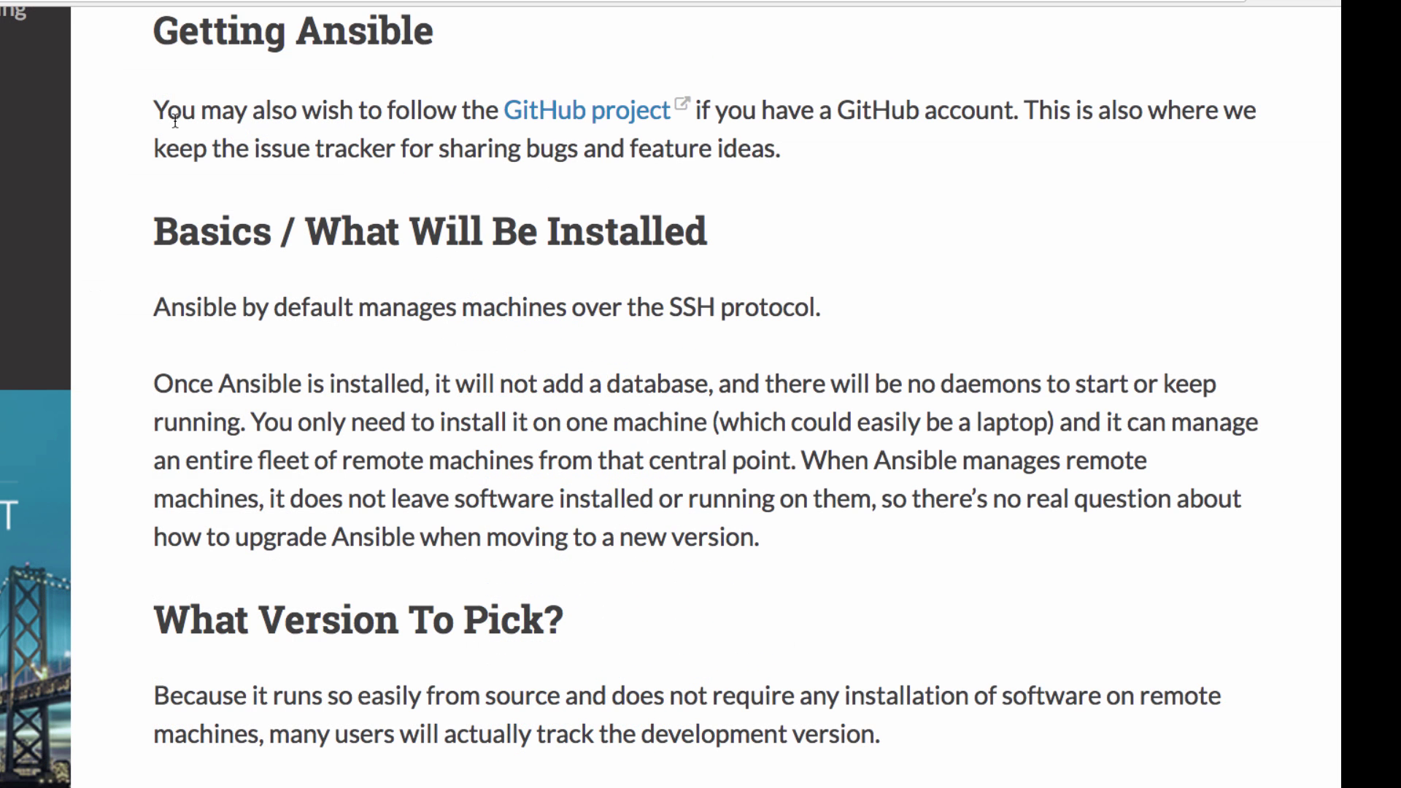
Highlight the Getting Ansible sentences about following the GitHub project and the issue tracker.
{"action": "left_click_drag", "start_coordinate": [155, 116], "coordinate": [670, 117]}
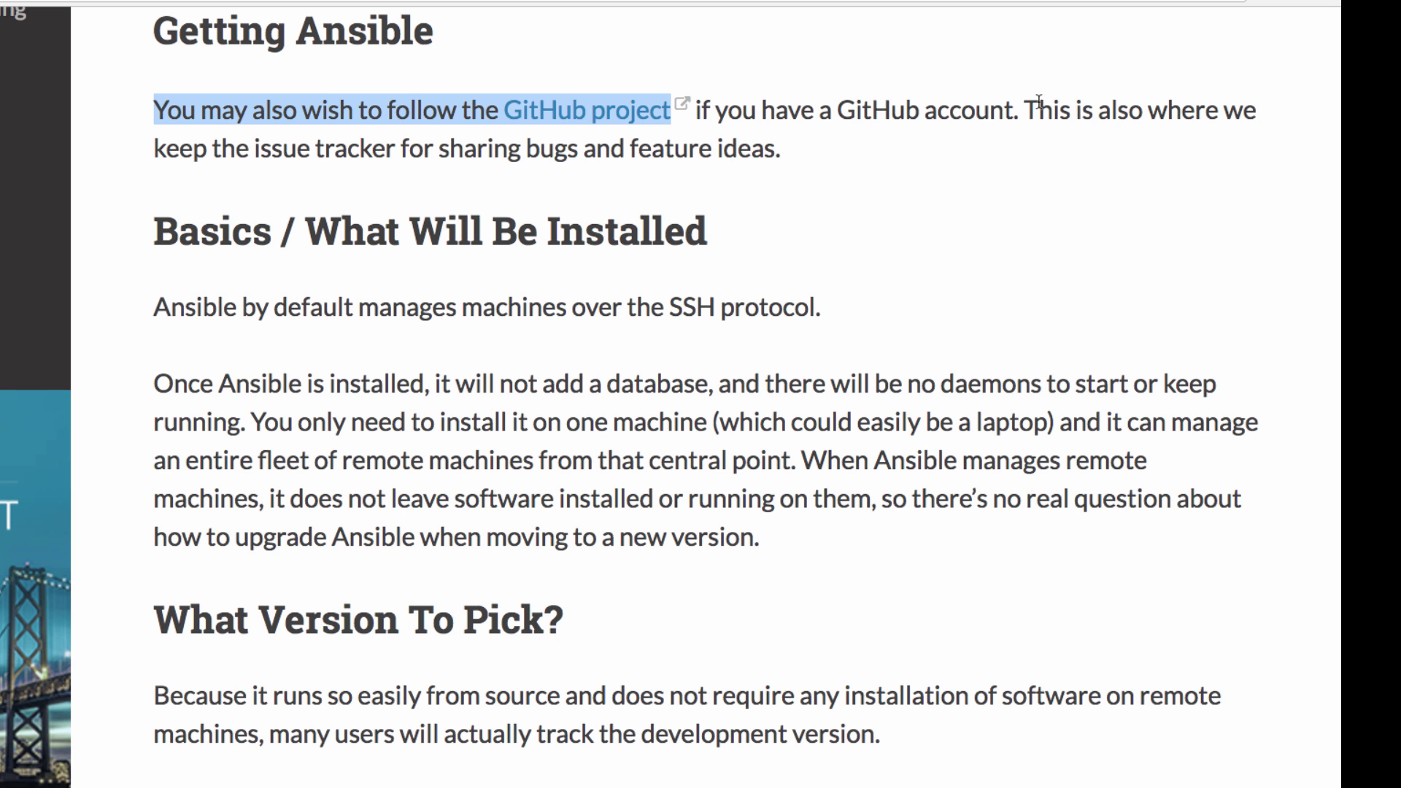
{"action": "left_click_drag", "start_coordinate": [1037, 102], "coordinate": [1049, 155]}
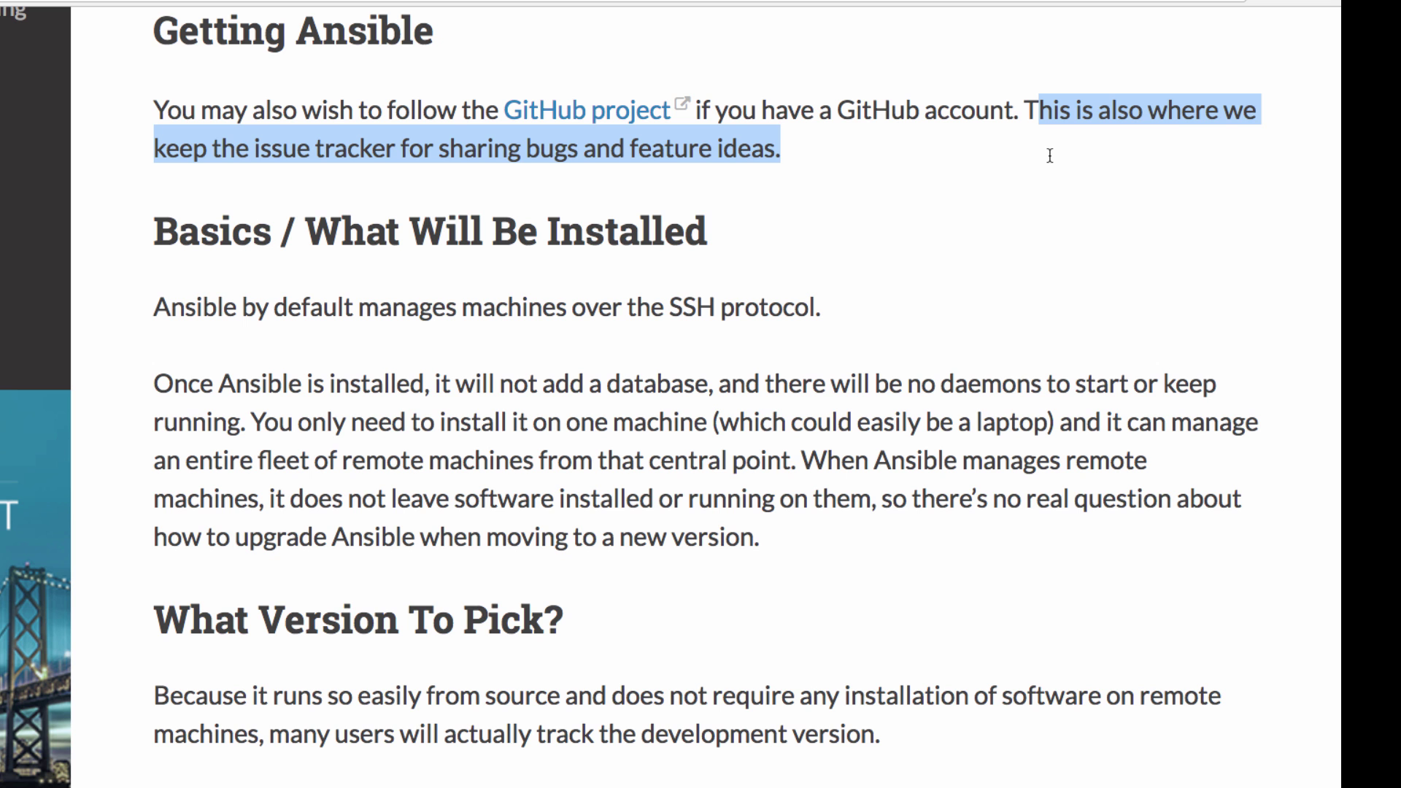
{"action": "left_click", "coordinate": [101, 270]}
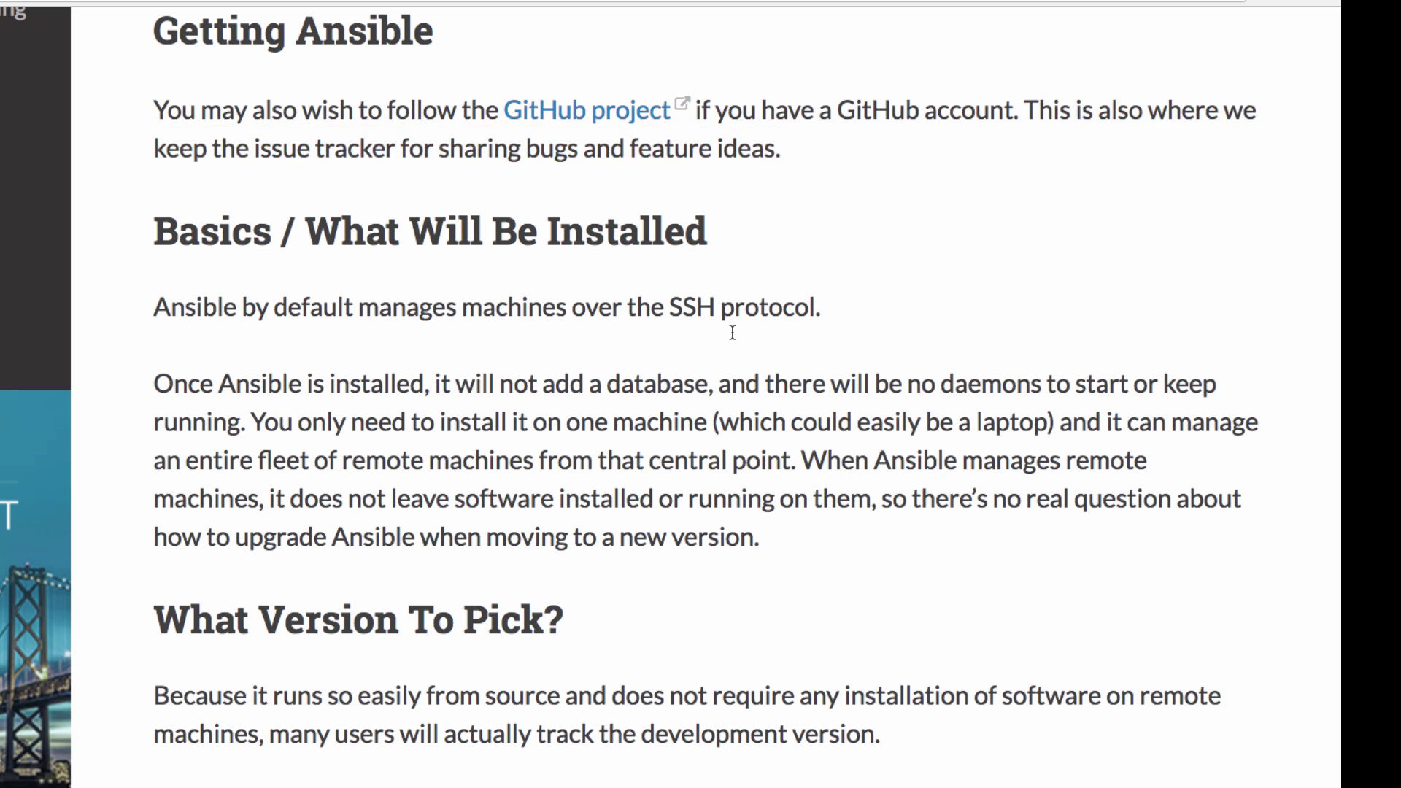
Highlight the Basics points: SSH management, no database or daemons, nothing left on remote machines.
{"action": "left_click_drag", "start_coordinate": [122, 249], "coordinate": [876, 243]}
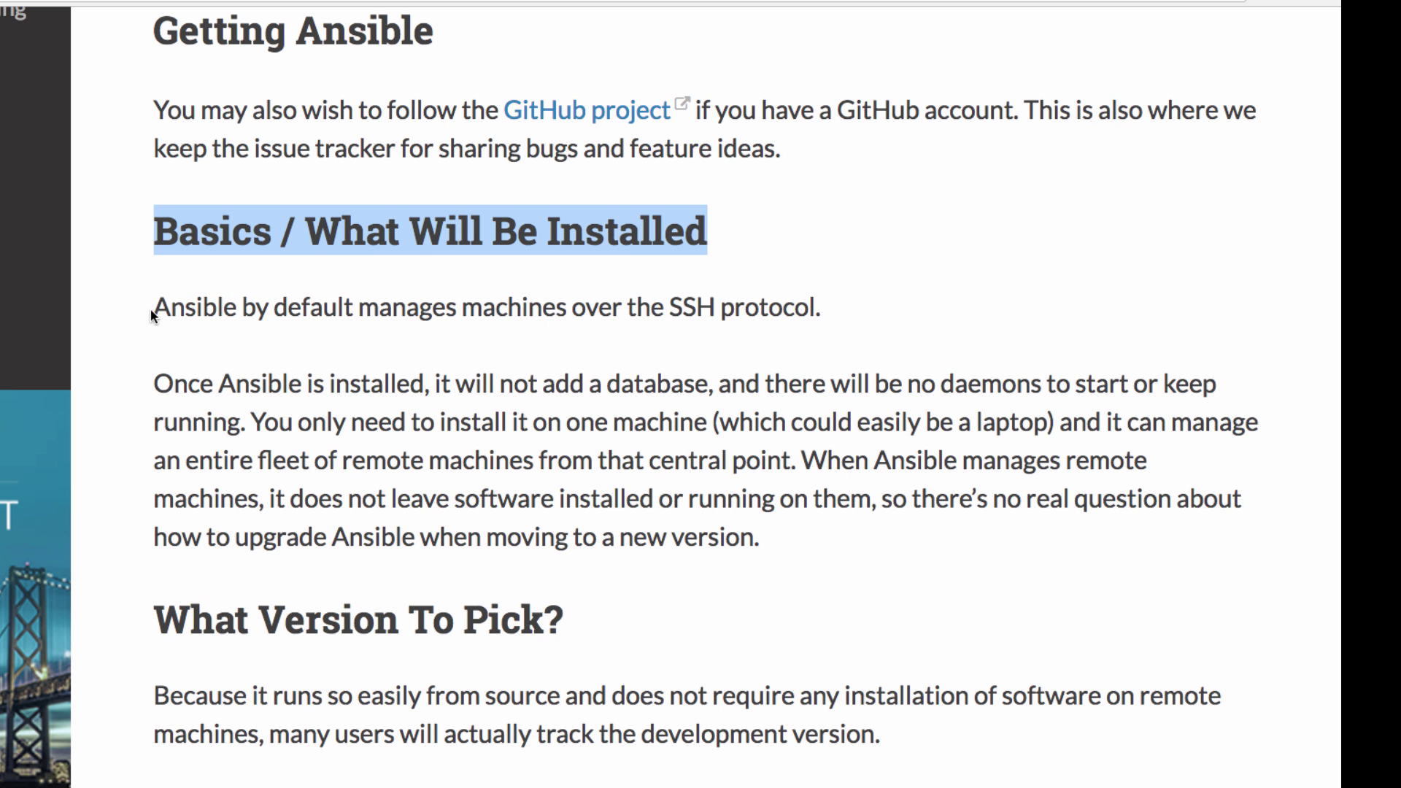
{"action": "left_click_drag", "start_coordinate": [155, 310], "coordinate": [829, 312]}
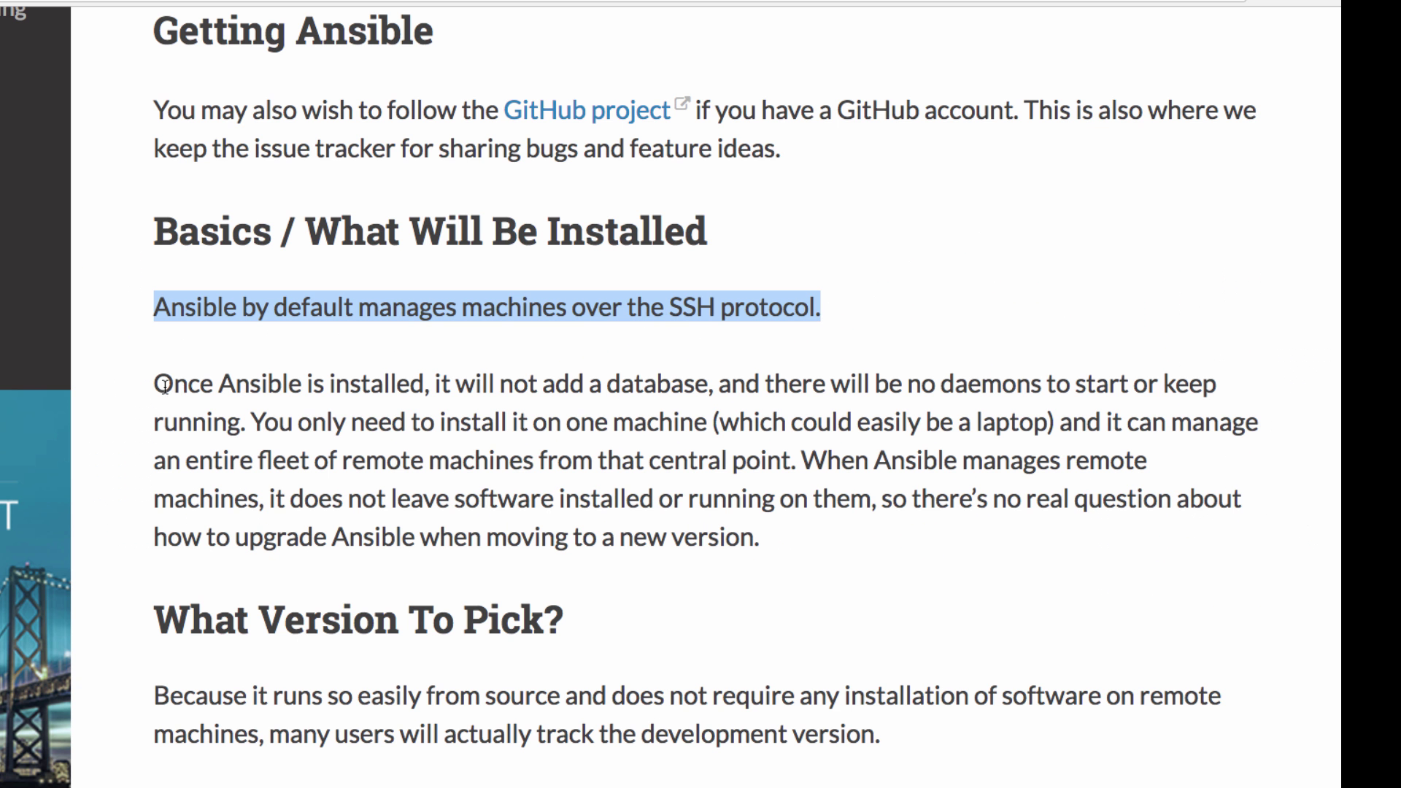
{"action": "left_click_drag", "start_coordinate": [155, 385], "coordinate": [251, 429]}
{"action": "left_click", "coordinate": [305, 426]}
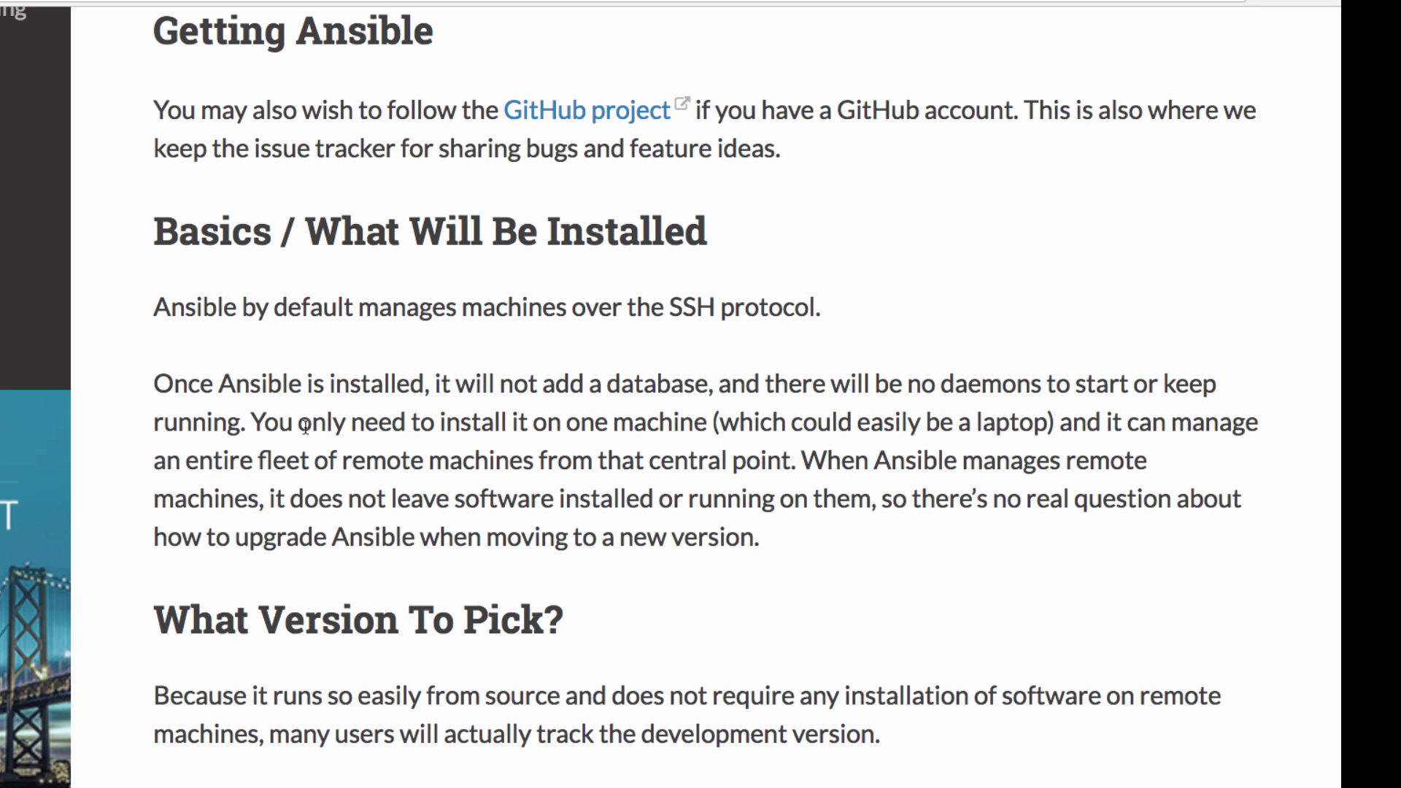
{"action": "left_click_drag", "start_coordinate": [250, 424], "coordinate": [802, 465]}
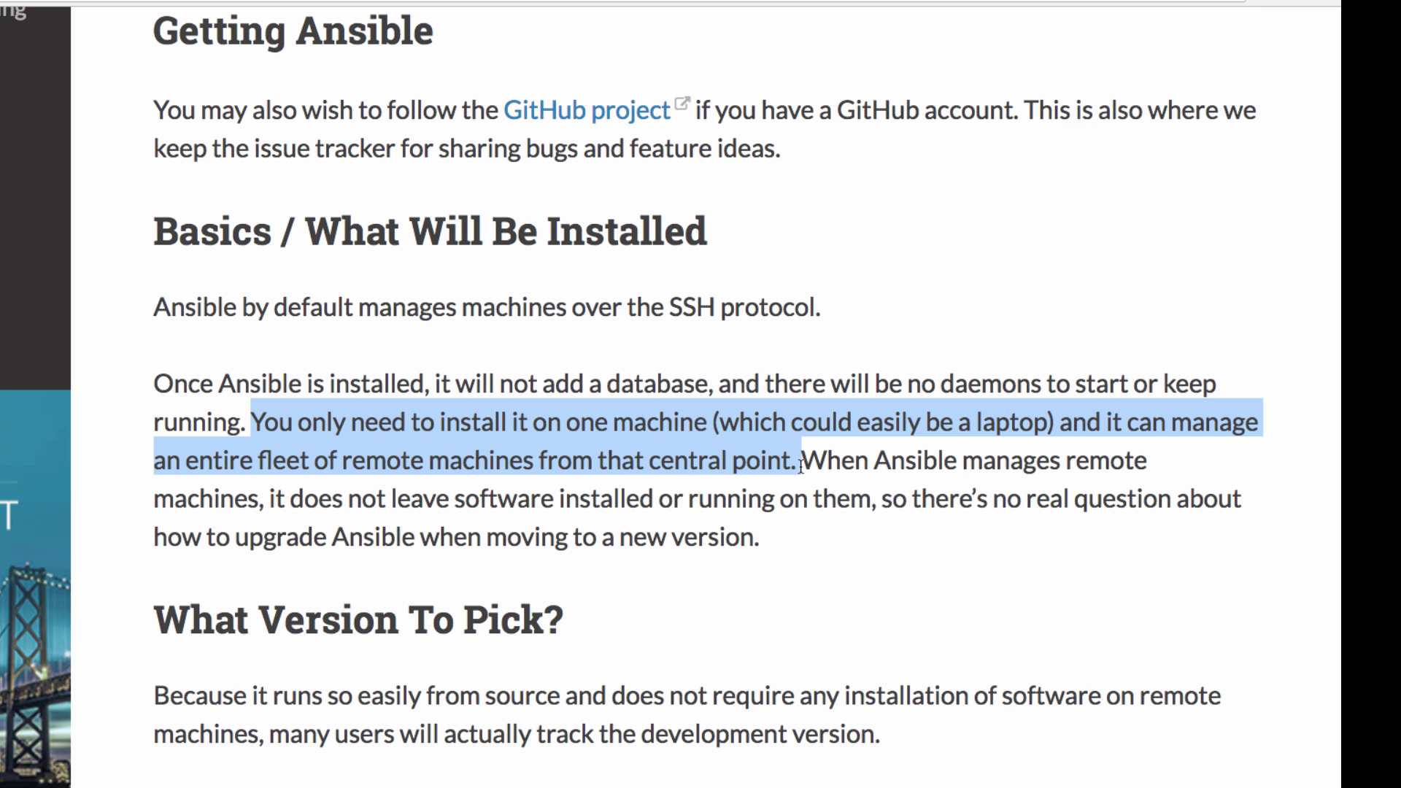
{"action": "left_click_drag", "start_coordinate": [801, 465], "coordinate": [801, 533]}
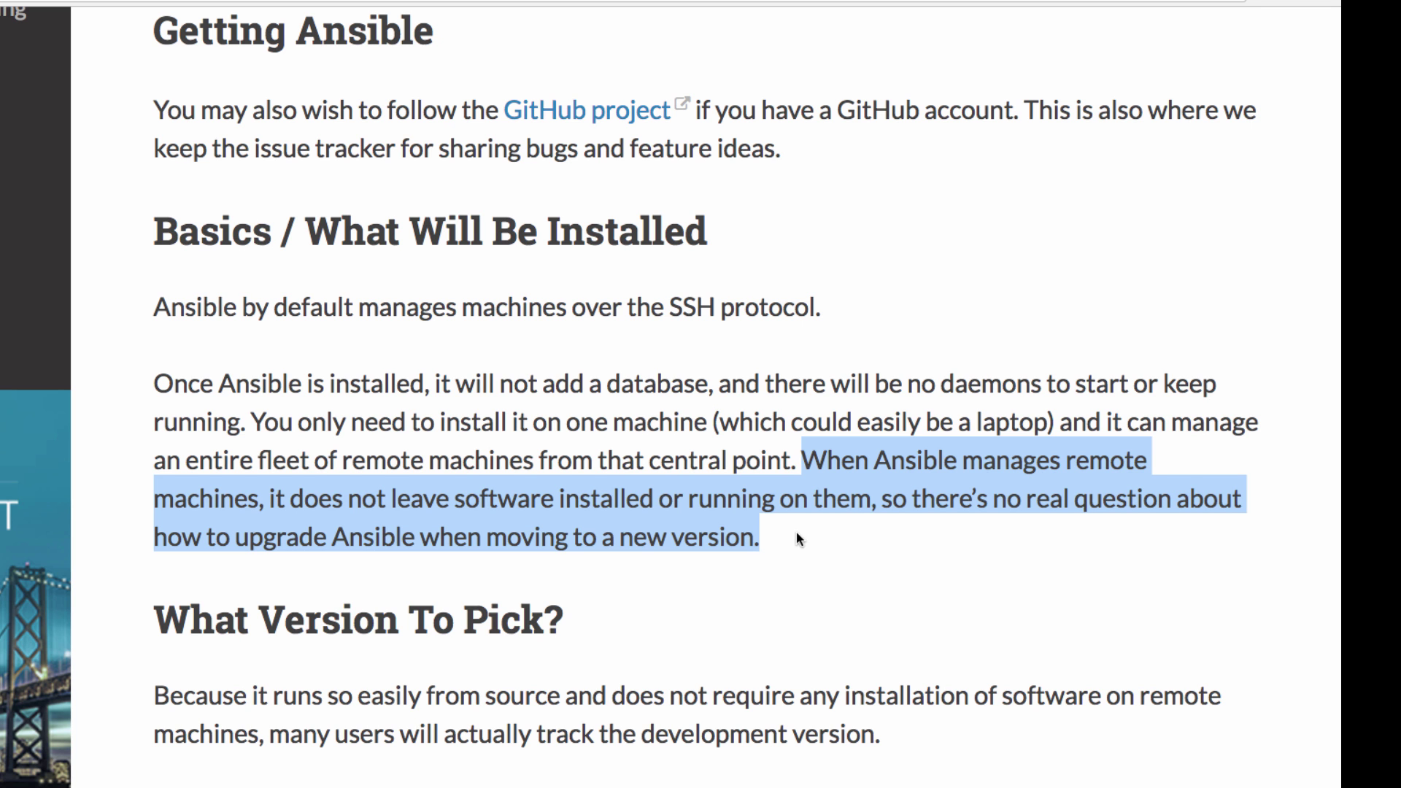
{"action": "left_click", "coordinate": [795, 531]}
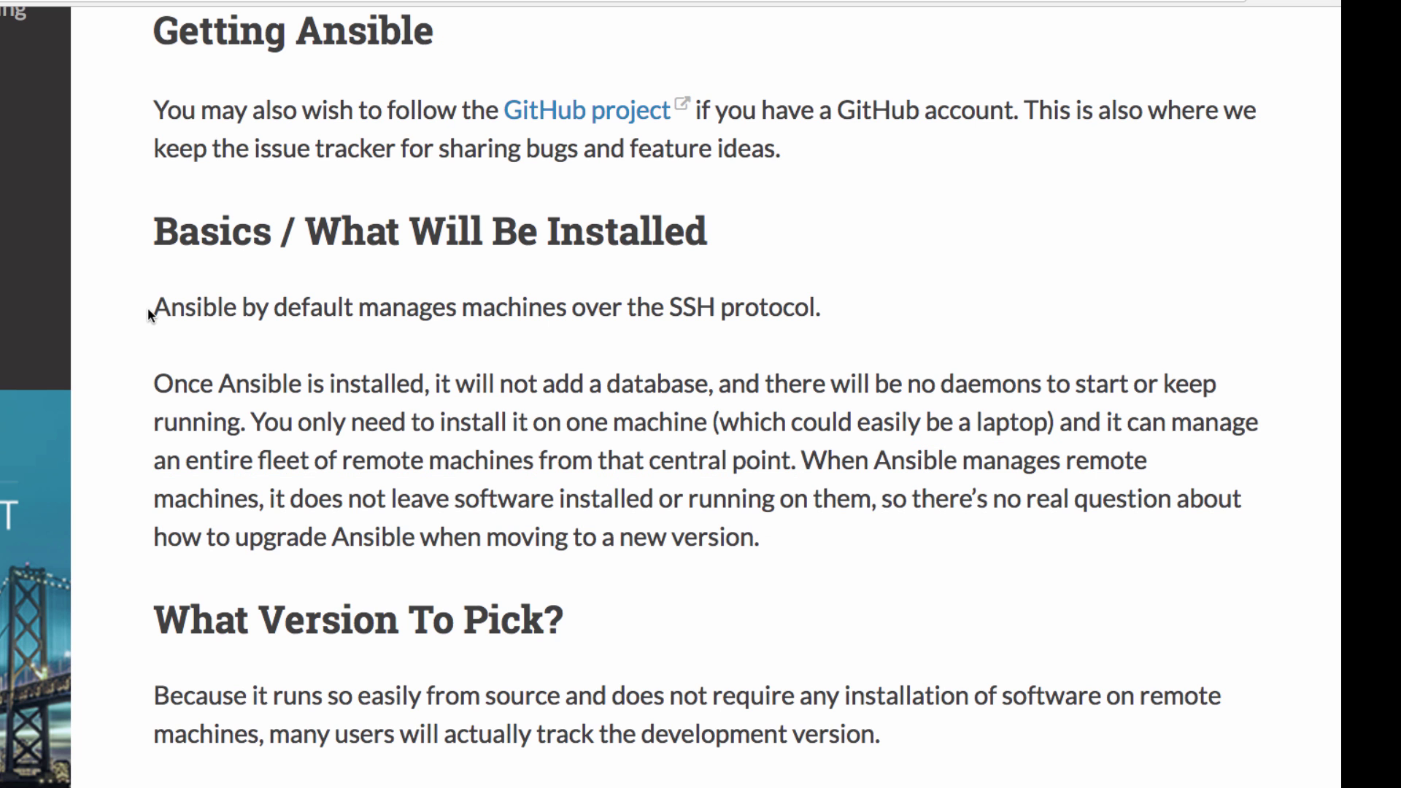
{"action": "left_click_drag", "start_coordinate": [150, 308], "coordinate": [817, 313]}
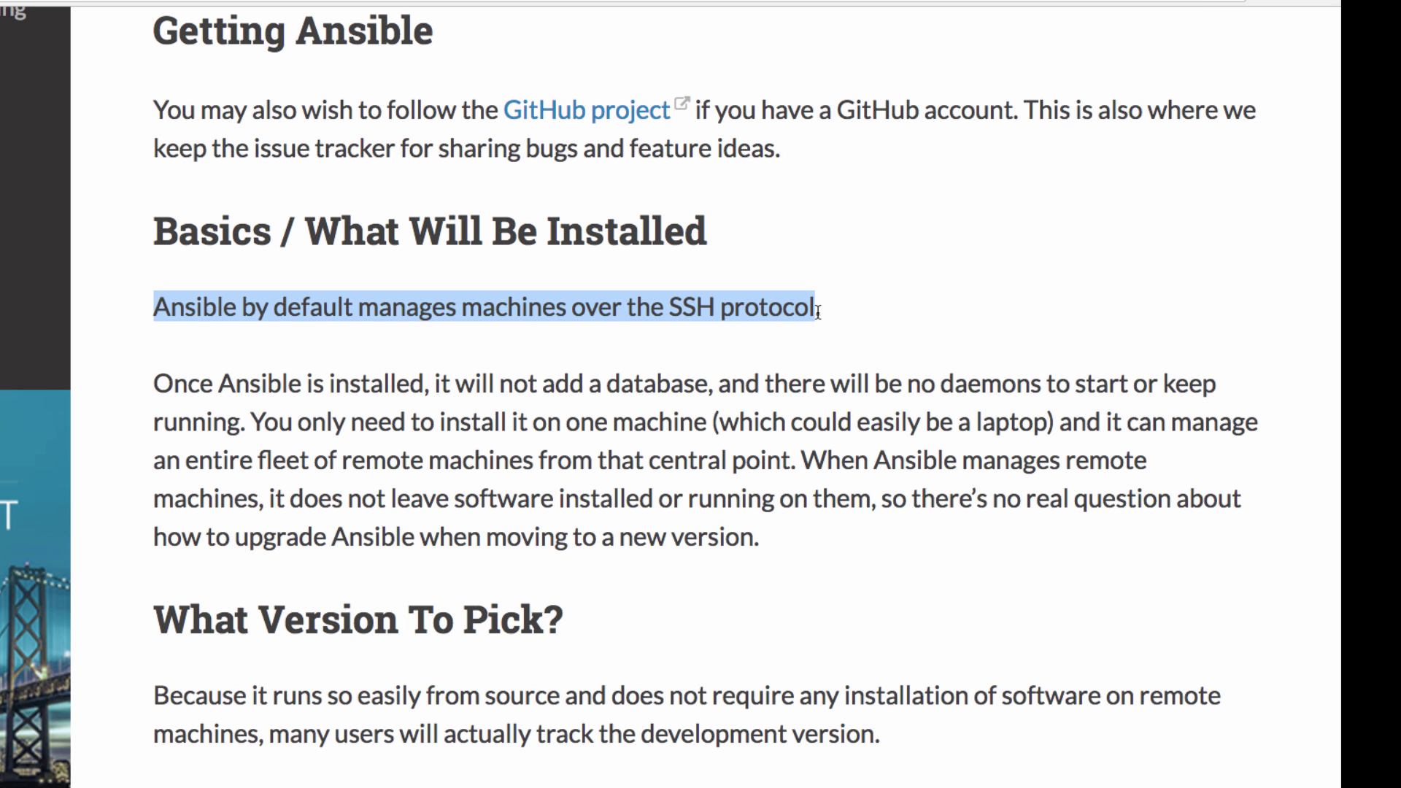
Highlight Control Machine Requirements: Python 2.6 or 2.7, no Windows, Python 3 tech preview.
{"action": "scroll", "coordinate": [133, 96], "scroll_direction": "down", "scroll_amount": 10}
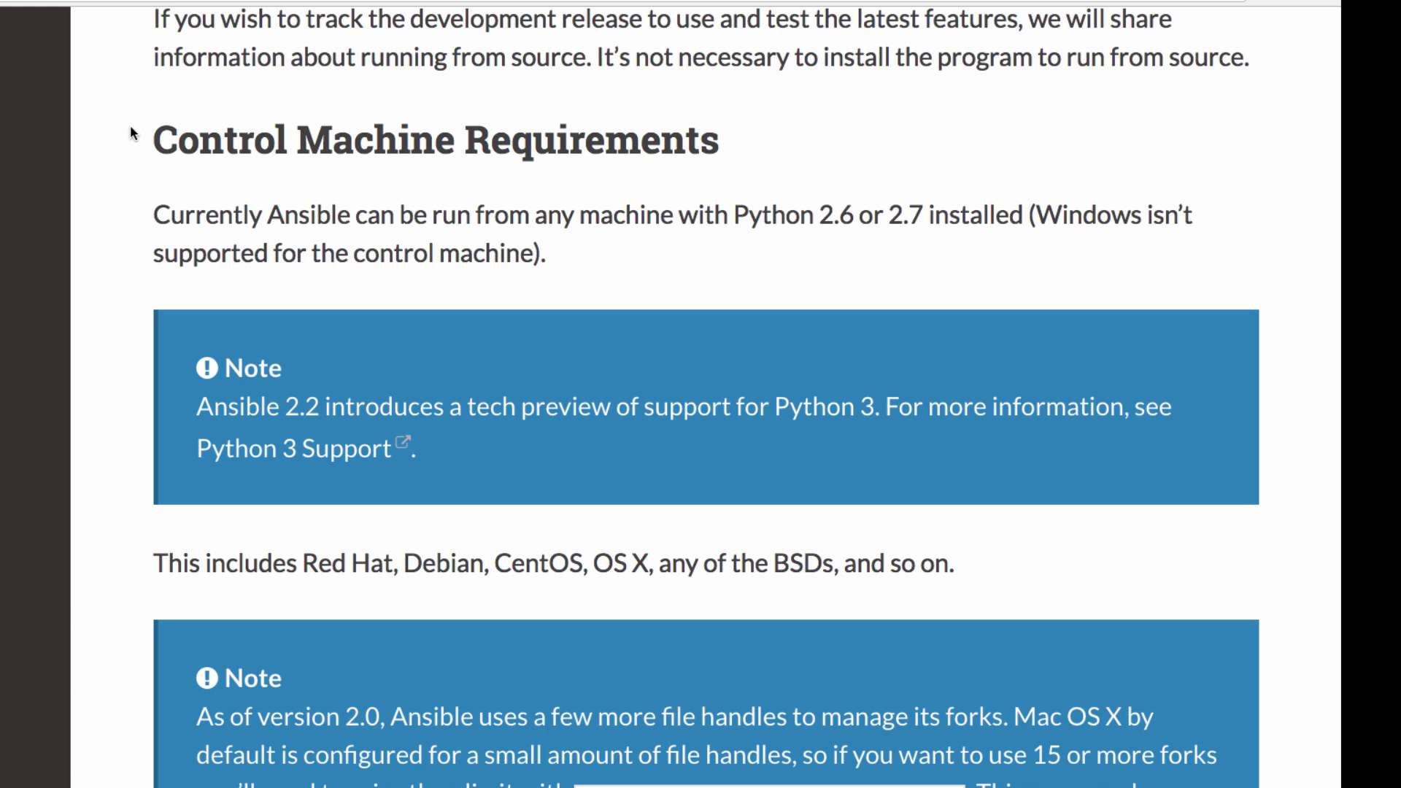
{"action": "left_click_drag", "start_coordinate": [130, 130], "coordinate": [788, 132]}
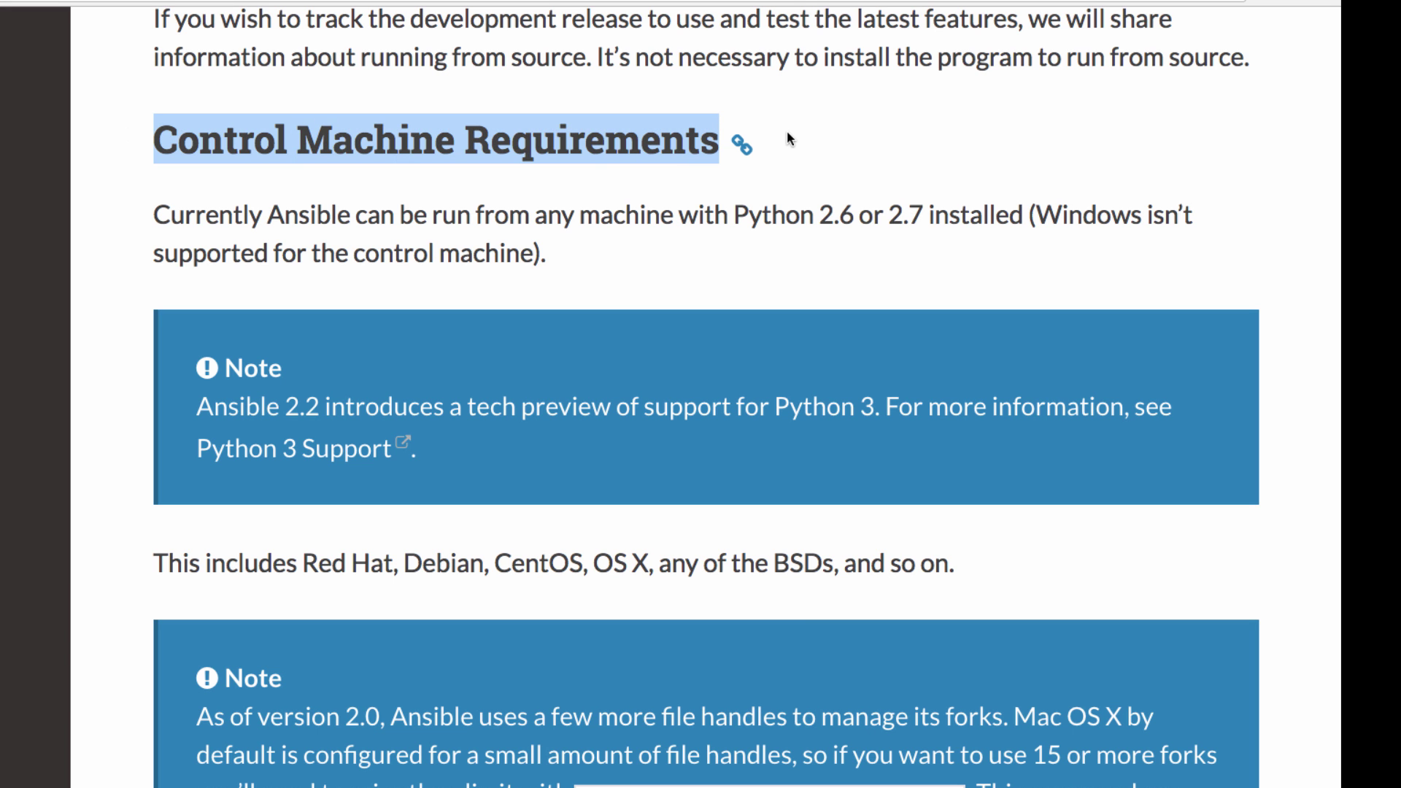
{"action": "left_click_drag", "start_coordinate": [154, 214], "coordinate": [573, 266]}
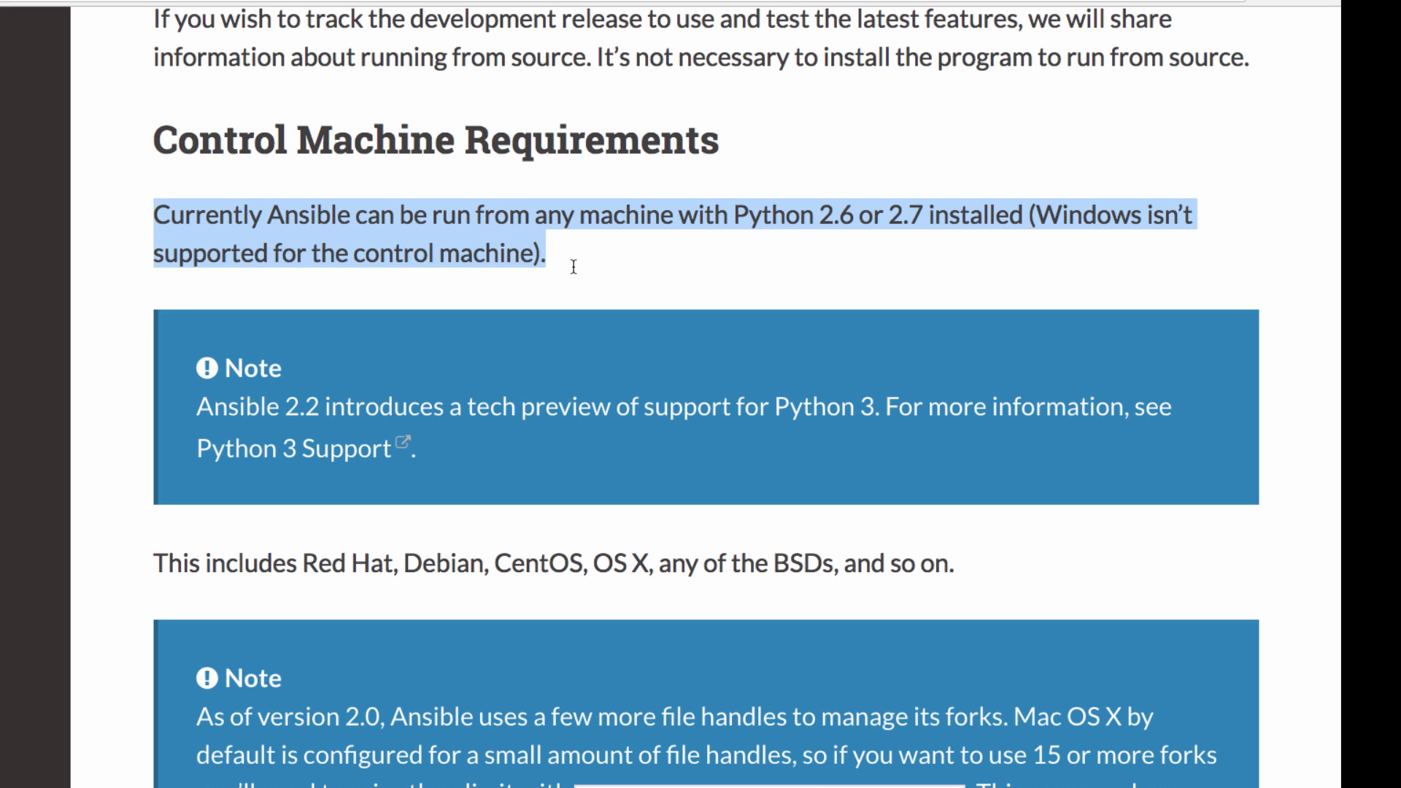
{"action": "left_click", "coordinate": [574, 266]}
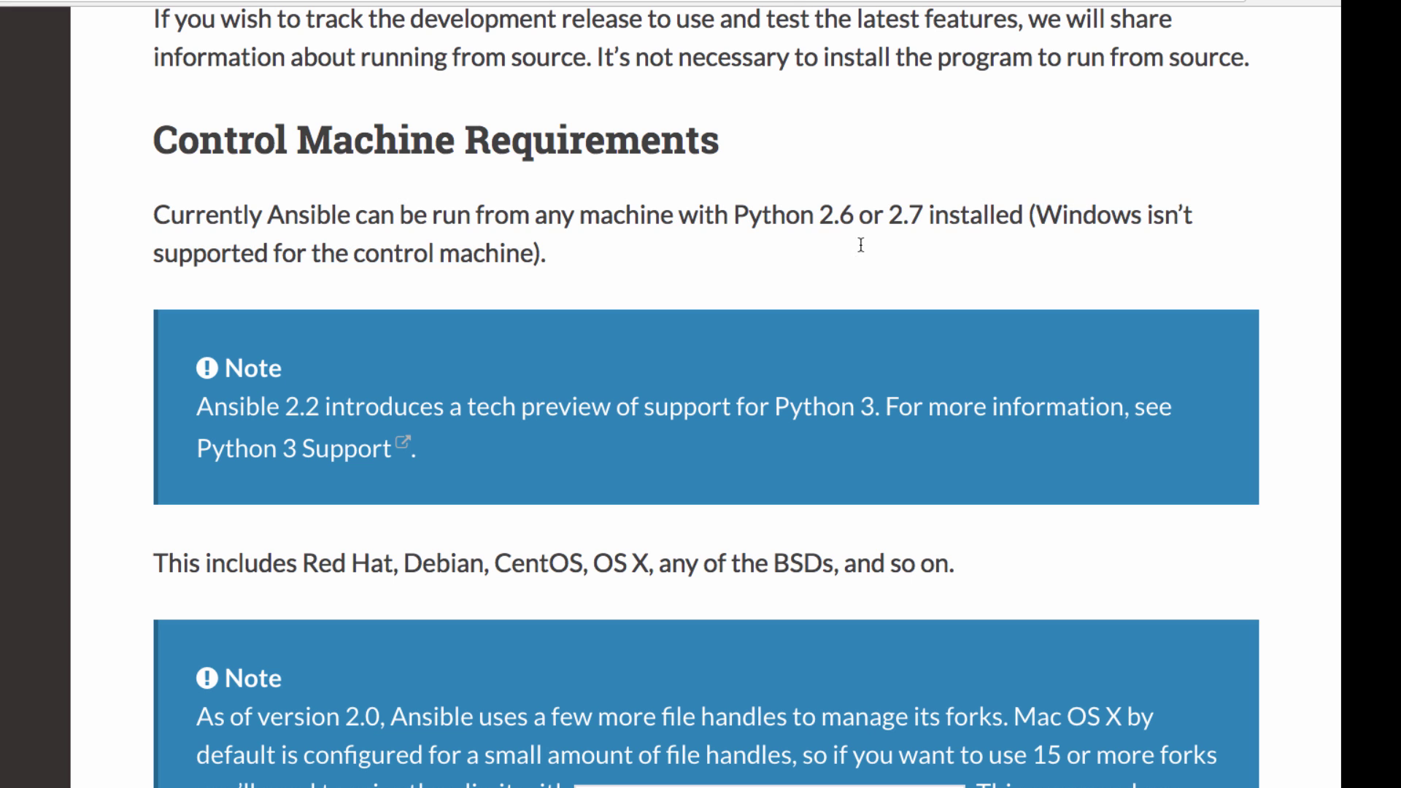
{"action": "left_click_drag", "start_coordinate": [1036, 213], "coordinate": [1044, 245]}
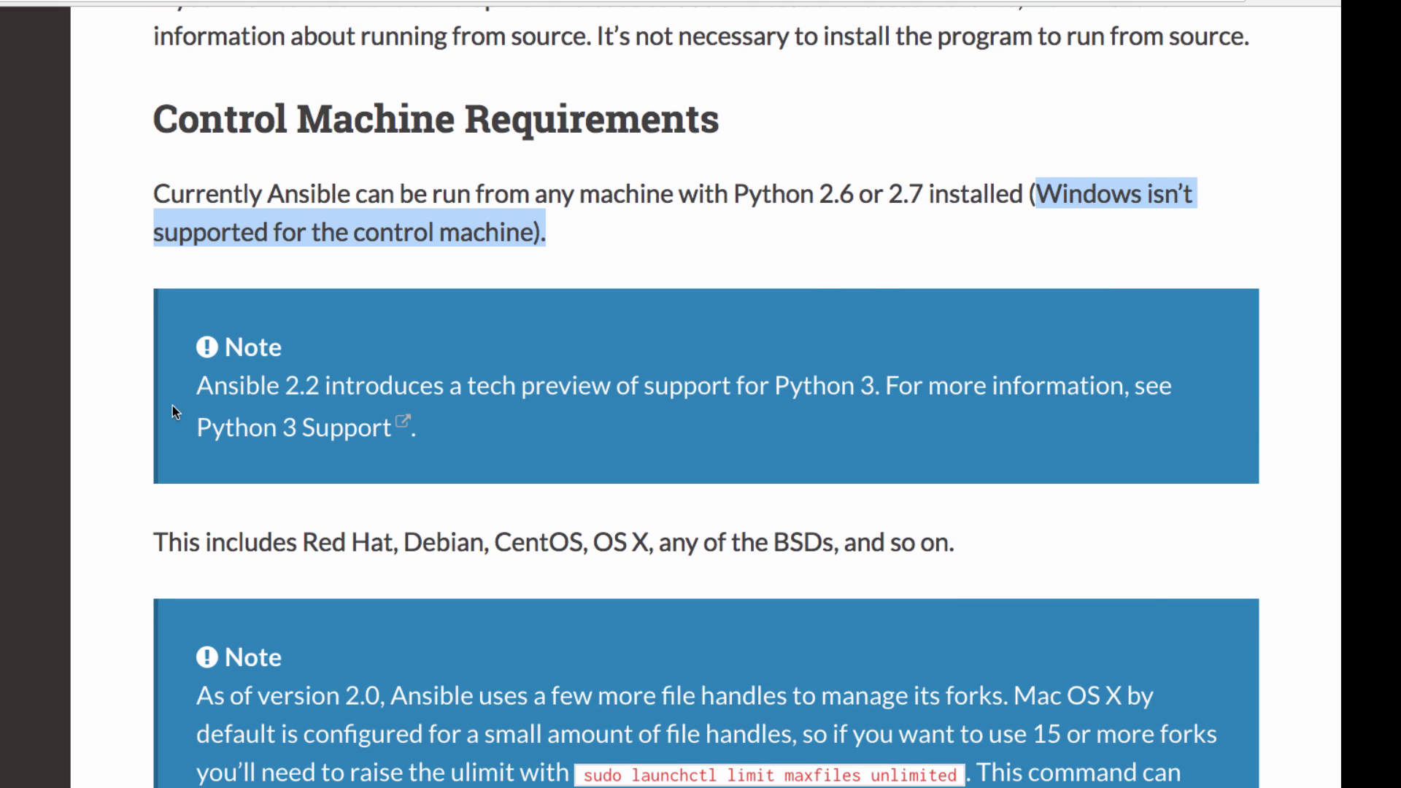
{"action": "left_click_drag", "start_coordinate": [173, 387], "coordinate": [431, 415]}
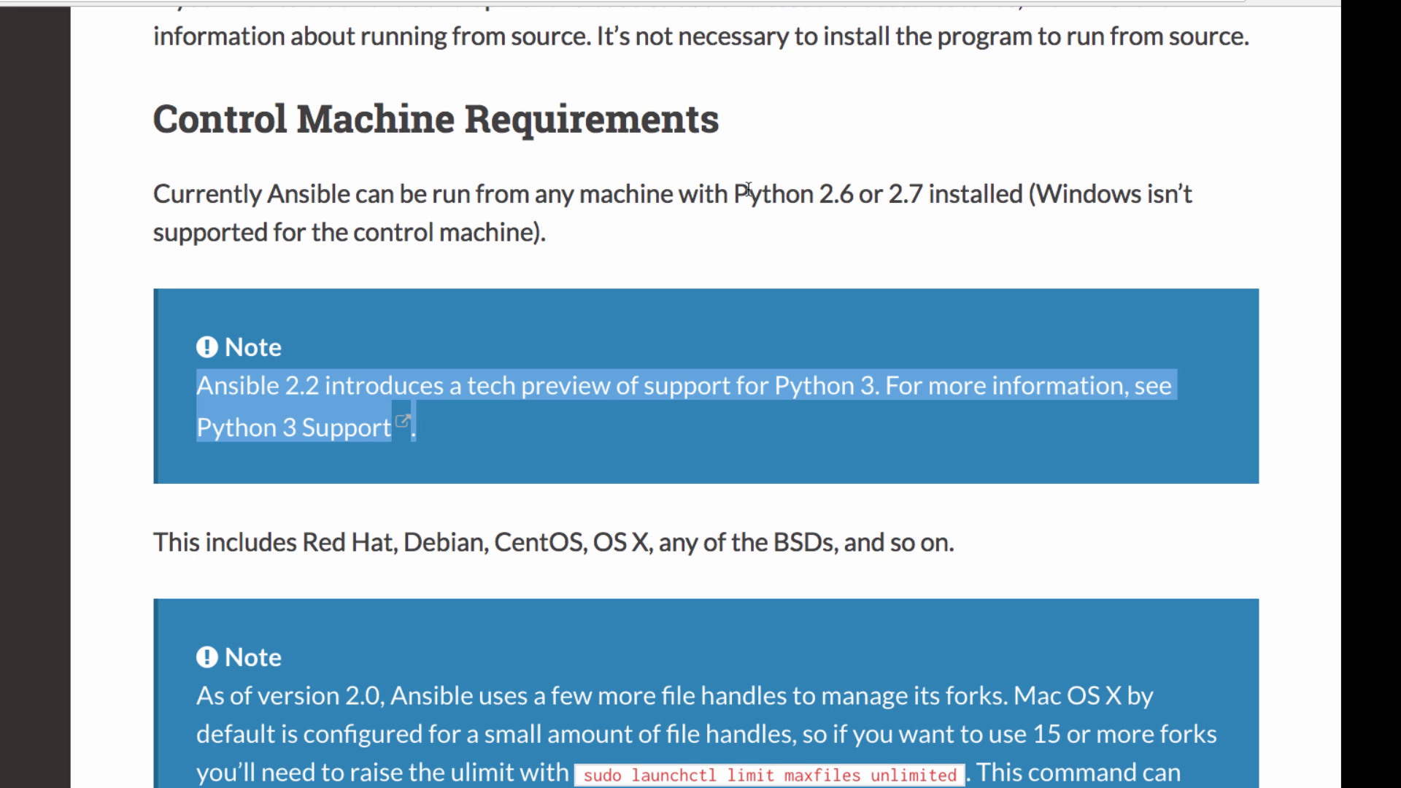
{"action": "left_click_drag", "start_coordinate": [737, 193], "coordinate": [937, 191]}
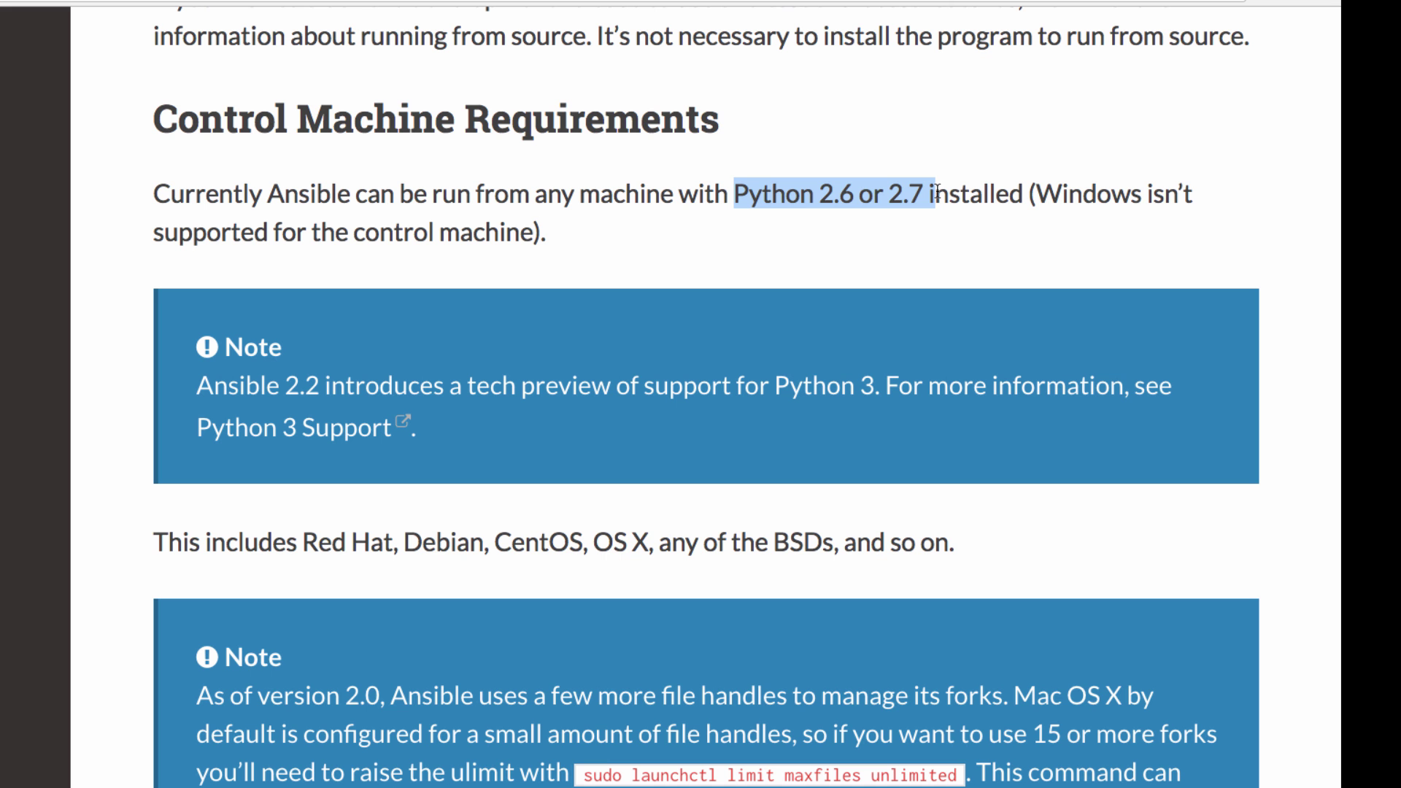
Scroll down and select the Warning about extra module requirements on target machines.
{"action": "scroll", "coordinate": [936, 191], "scroll_direction": "down", "scroll_amount": 1}
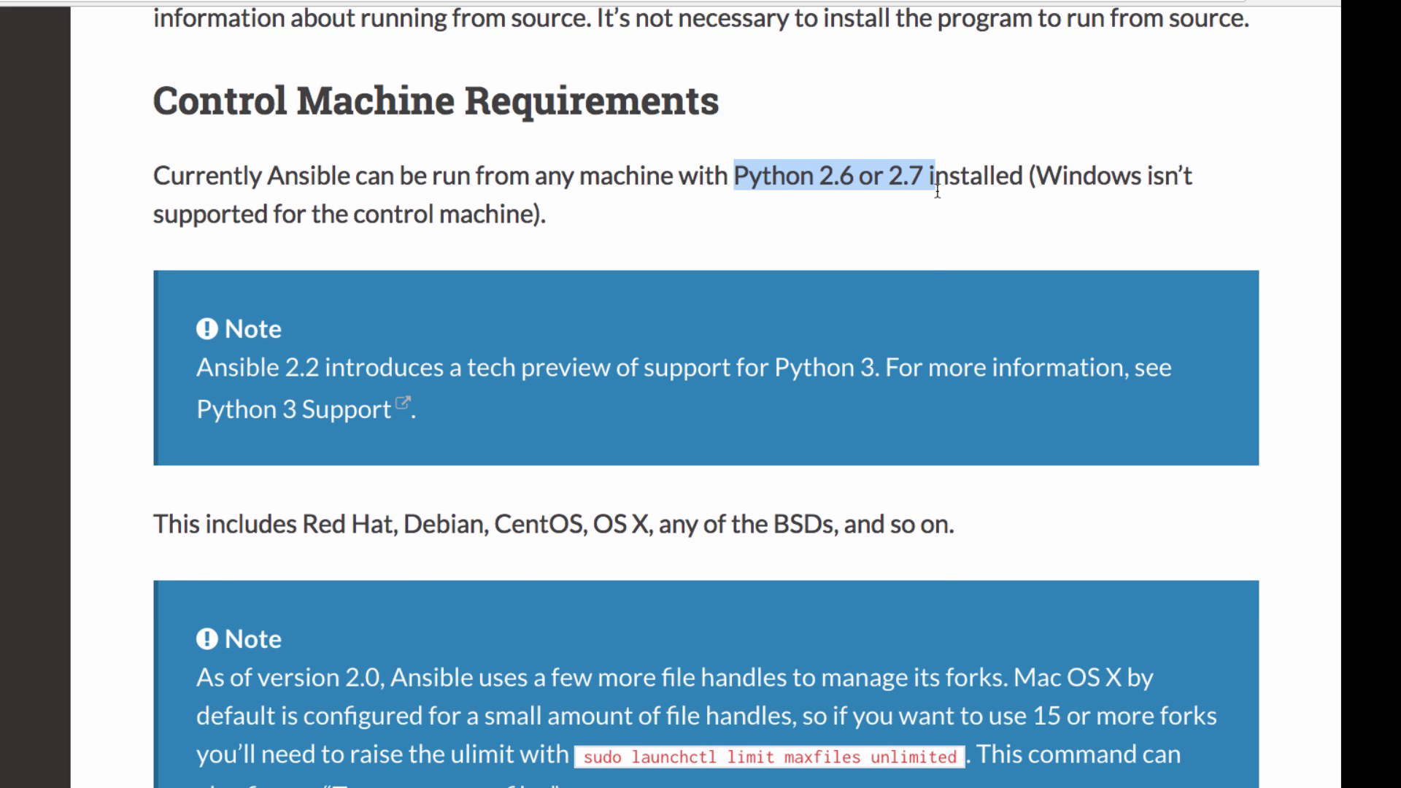
{"action": "scroll", "coordinate": [937, 191], "scroll_direction": "down", "scroll_amount": 10}
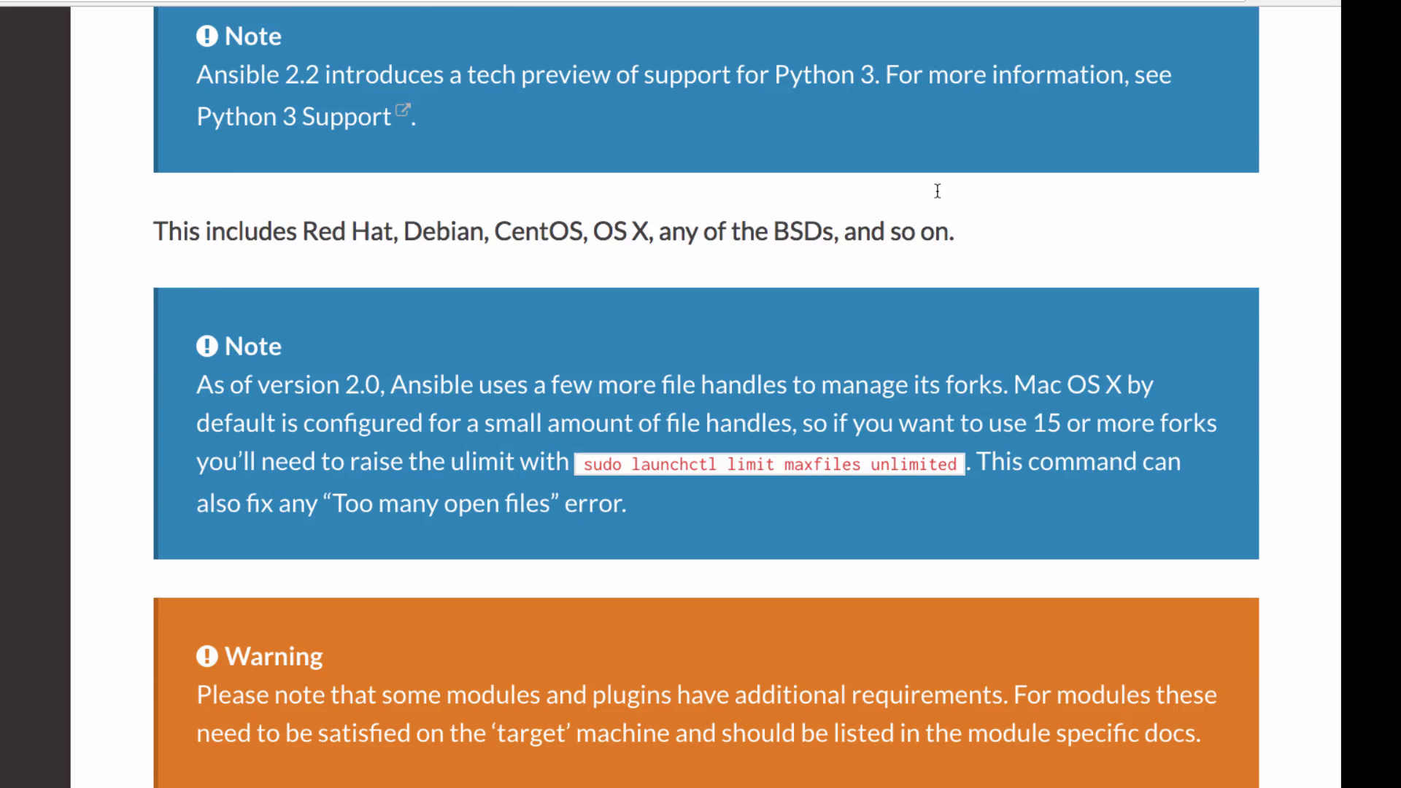
{"action": "left_click_drag", "start_coordinate": [195, 476], "coordinate": [1258, 563]}
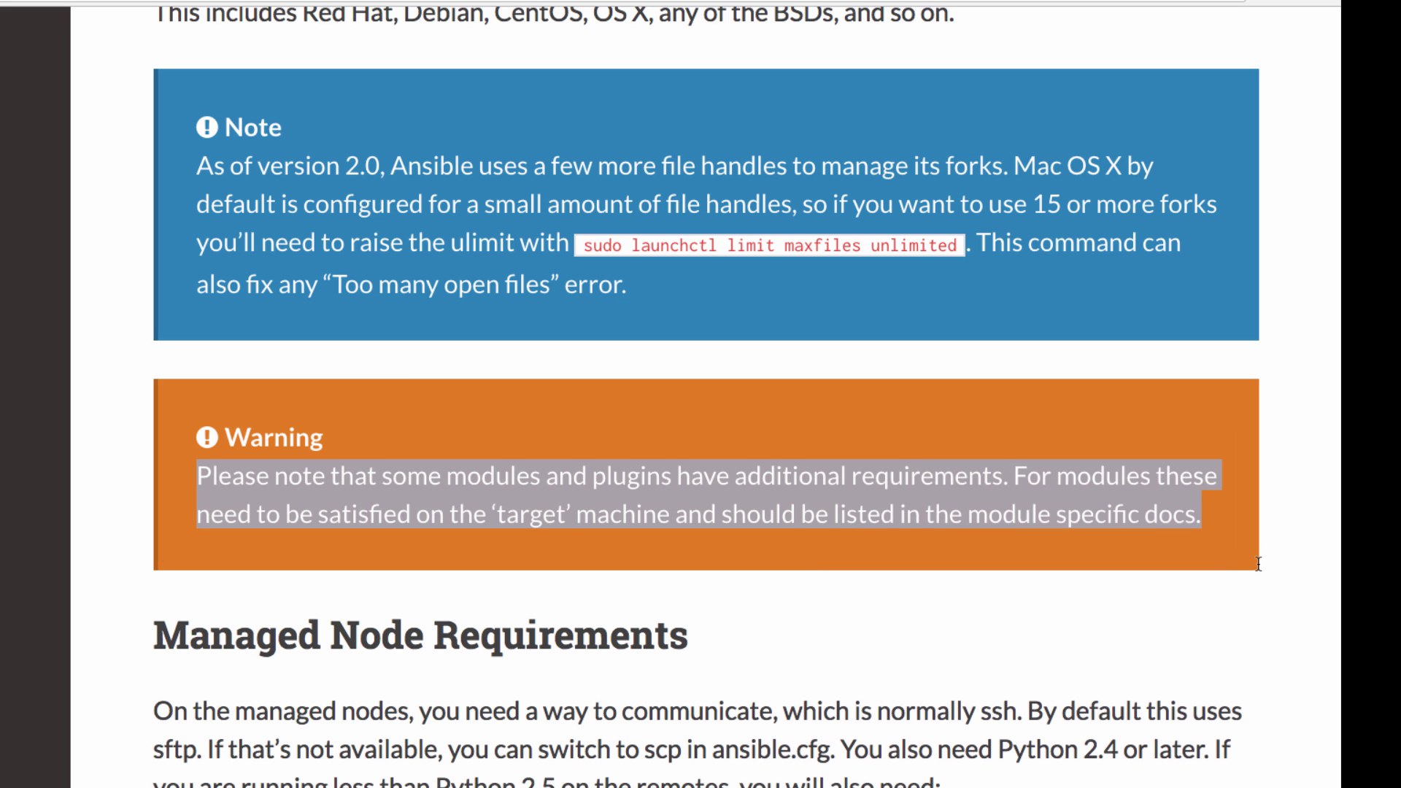
Scroll to Managed Node Requirements listing ssh/sftp, Python 2.4 or later and python-simplejson.
{"action": "scroll", "coordinate": [1258, 563], "scroll_direction": "down", "scroll_amount": 3}
{"action": "scroll", "coordinate": [1258, 570], "scroll_direction": "down", "scroll_amount": 1}
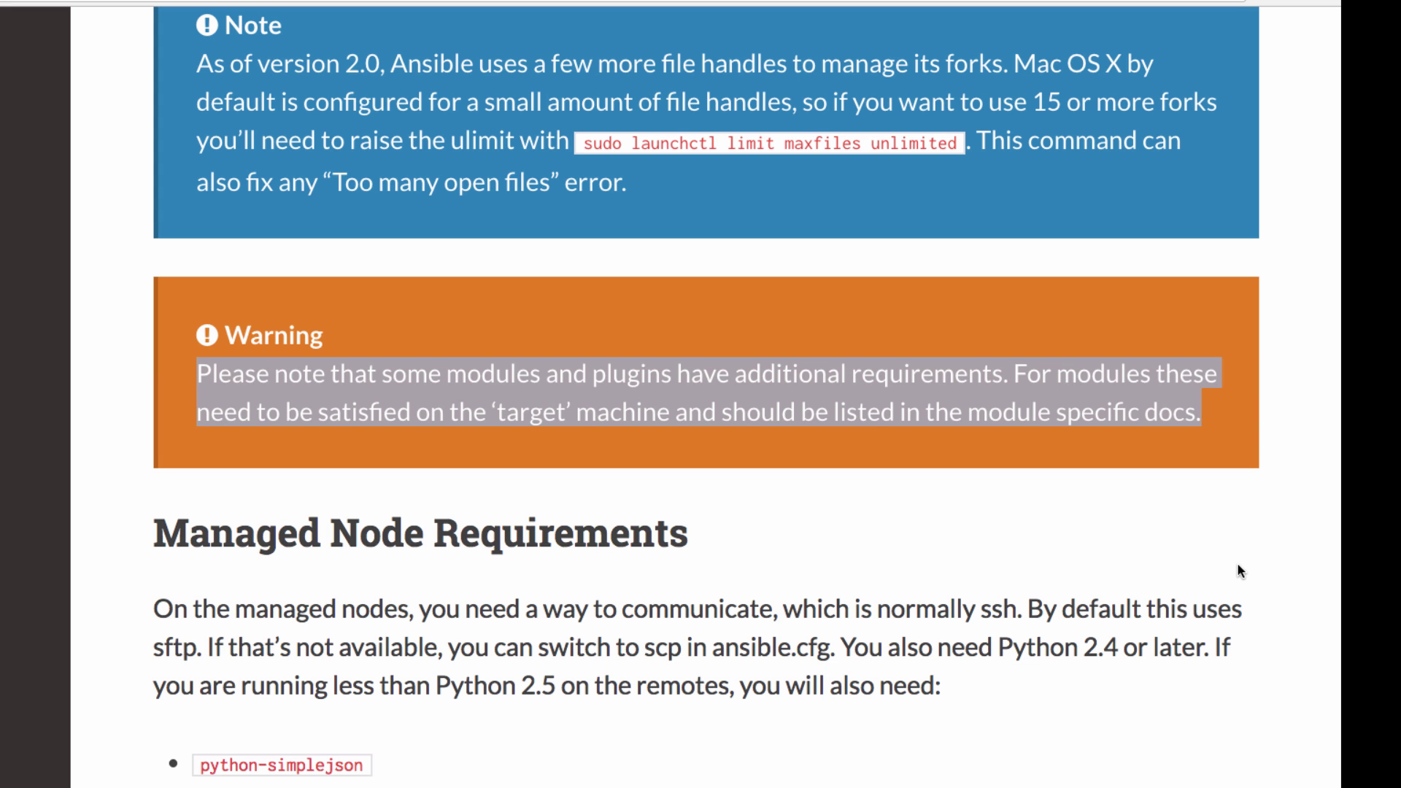
Highlight the Managed Node Requirements heading and the ssh communication and sftp transfer phrases.
{"action": "scroll", "coordinate": [1238, 568], "scroll_direction": "down", "scroll_amount": 5}
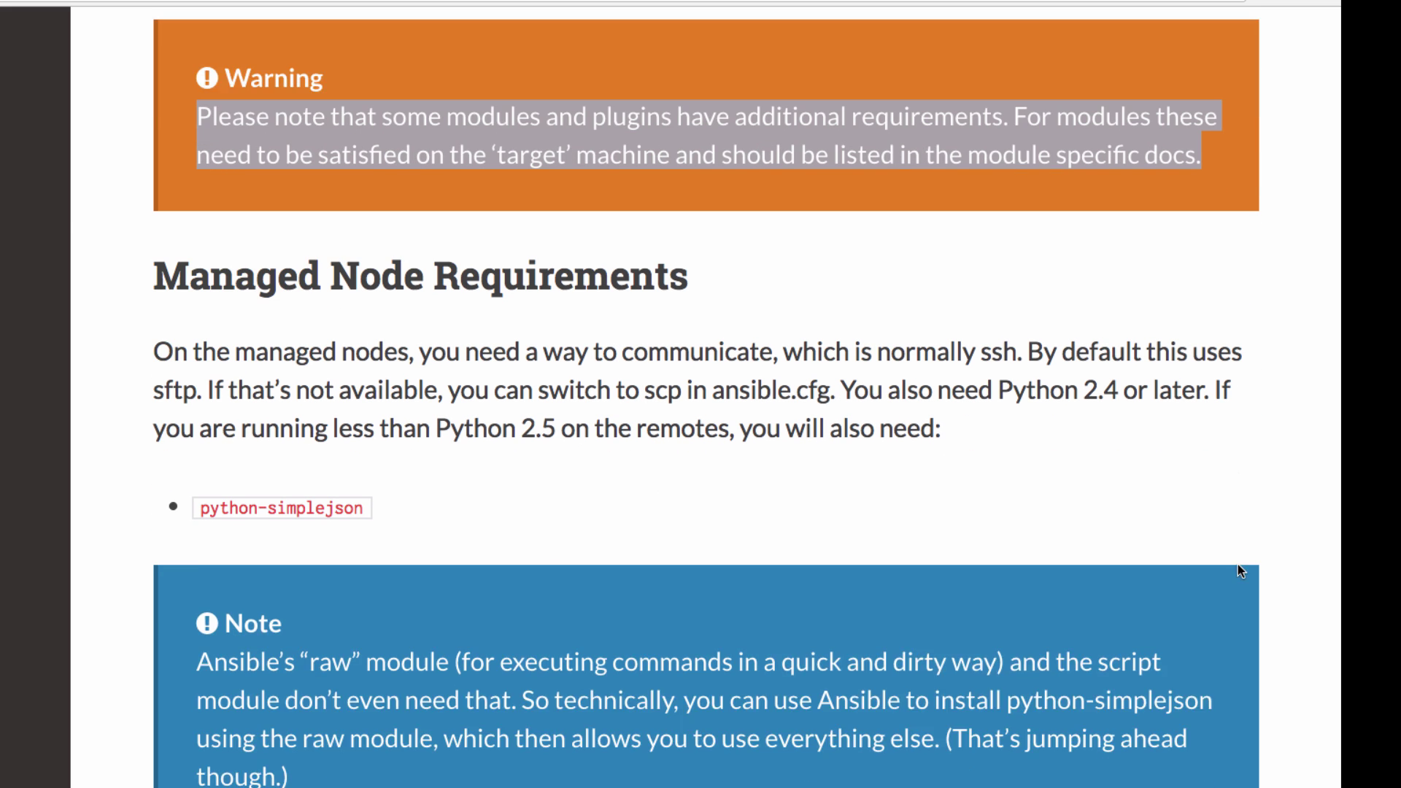
{"action": "left_click_drag", "start_coordinate": [98, 212], "coordinate": [720, 198]}
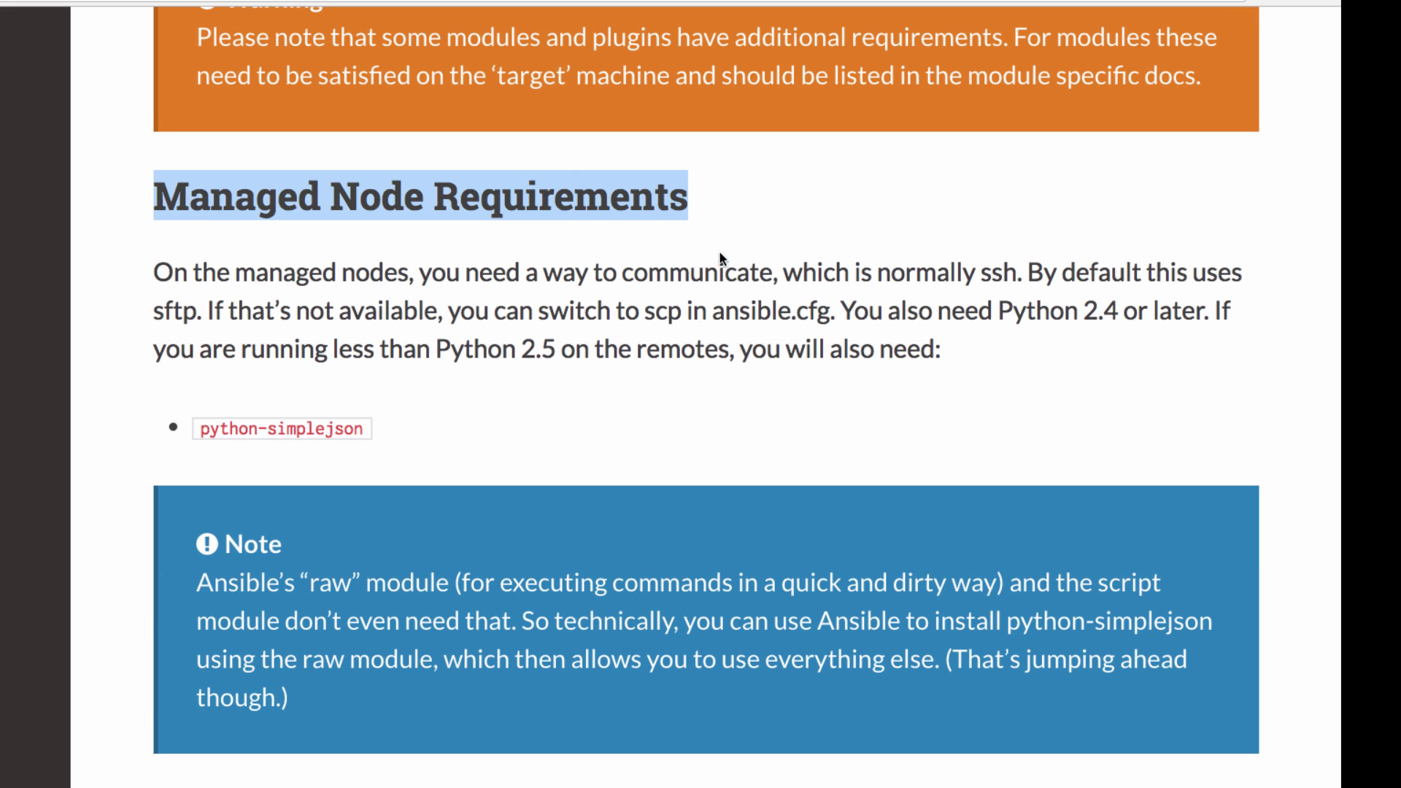
{"action": "left_click_drag", "start_coordinate": [432, 274], "coordinate": [1019, 277]}
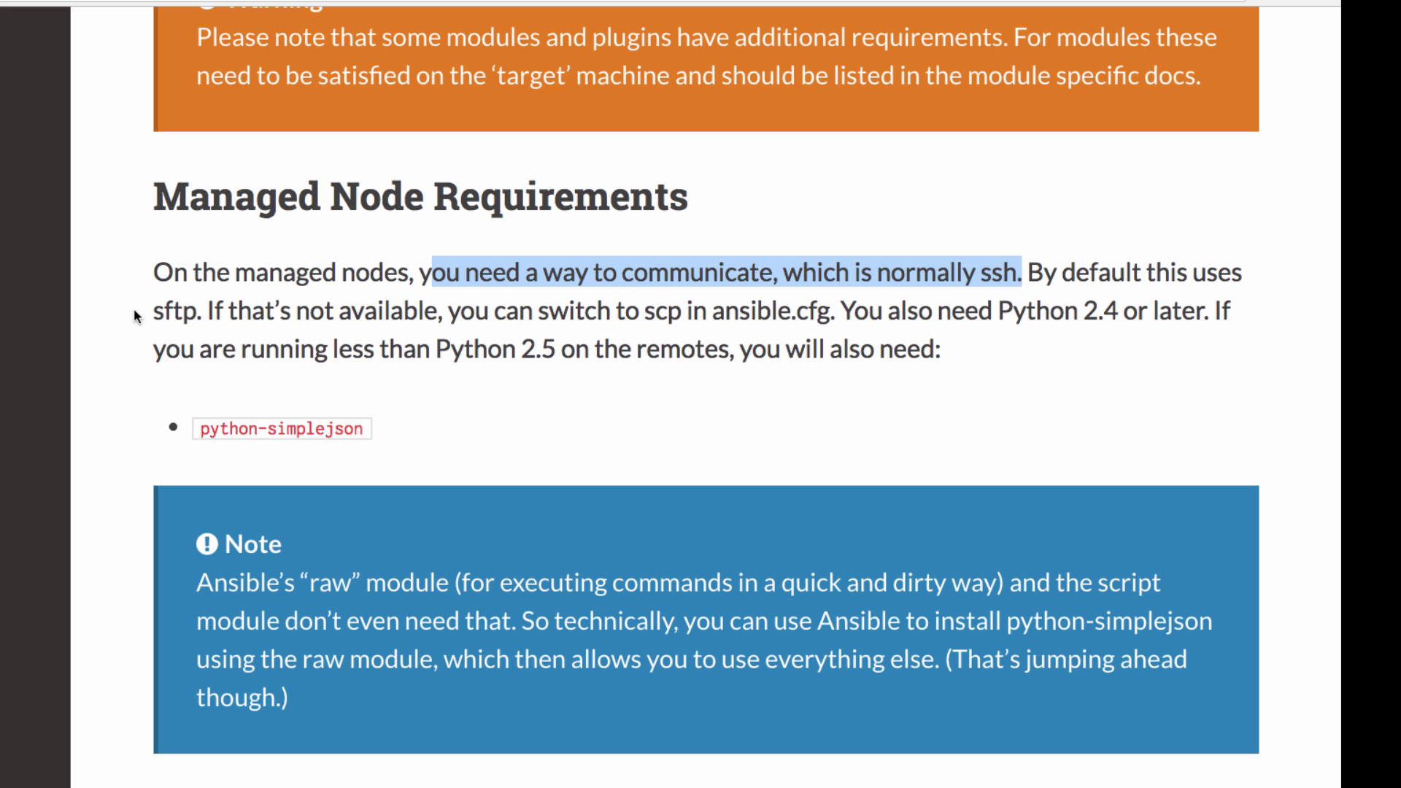
{"action": "left_click_drag", "start_coordinate": [155, 311], "coordinate": [199, 314]}
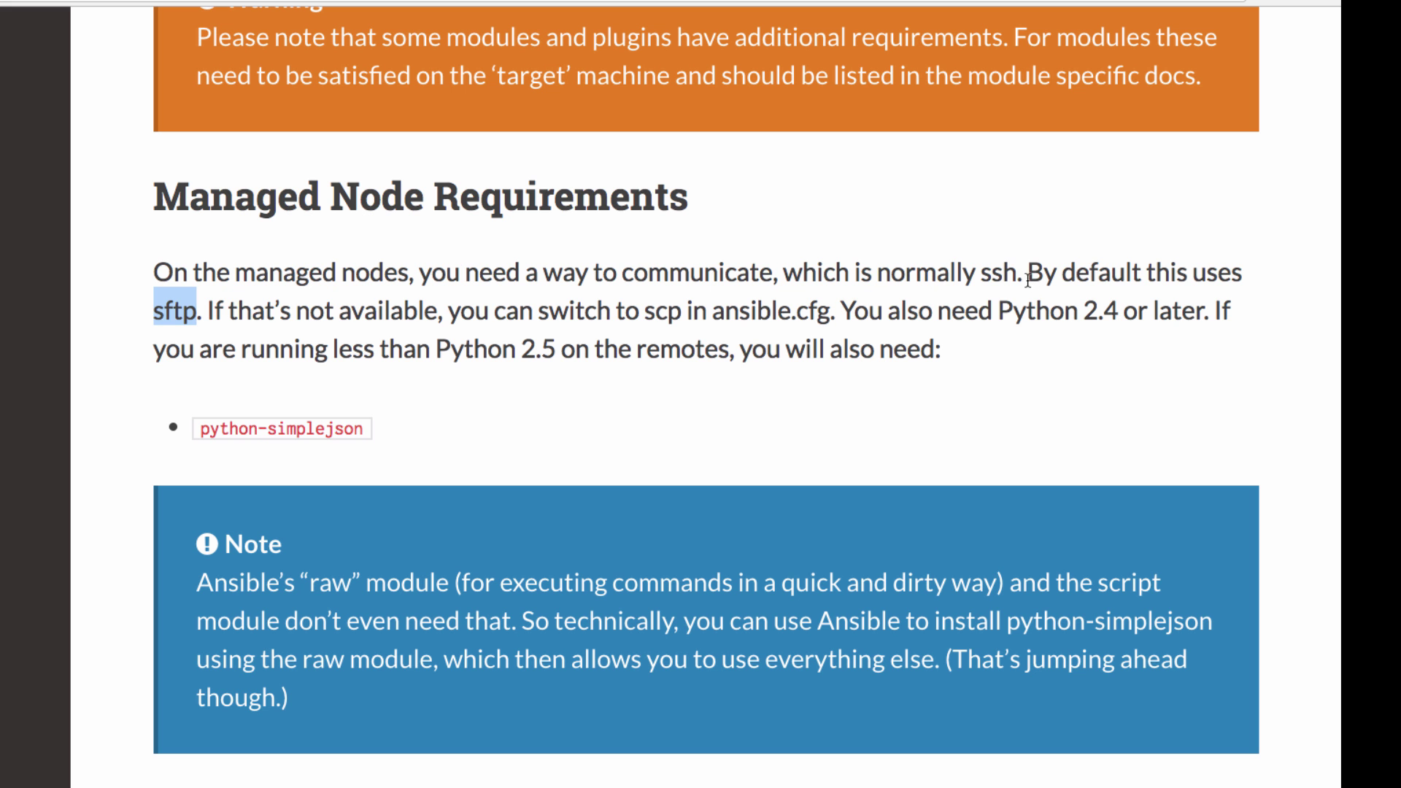
{"action": "left_click_drag", "start_coordinate": [1023, 275], "coordinate": [791, 278]}
Select the Note about the raw module, then scroll on to Latest Releases Via Apt (Ubuntu).
{"action": "scroll", "coordinate": [791, 278], "scroll_direction": "down", "scroll_amount": 4}
{"action": "left_click_drag", "start_coordinate": [197, 296], "coordinate": [1008, 303]}
{"action": "left_click", "coordinate": [956, 286]}
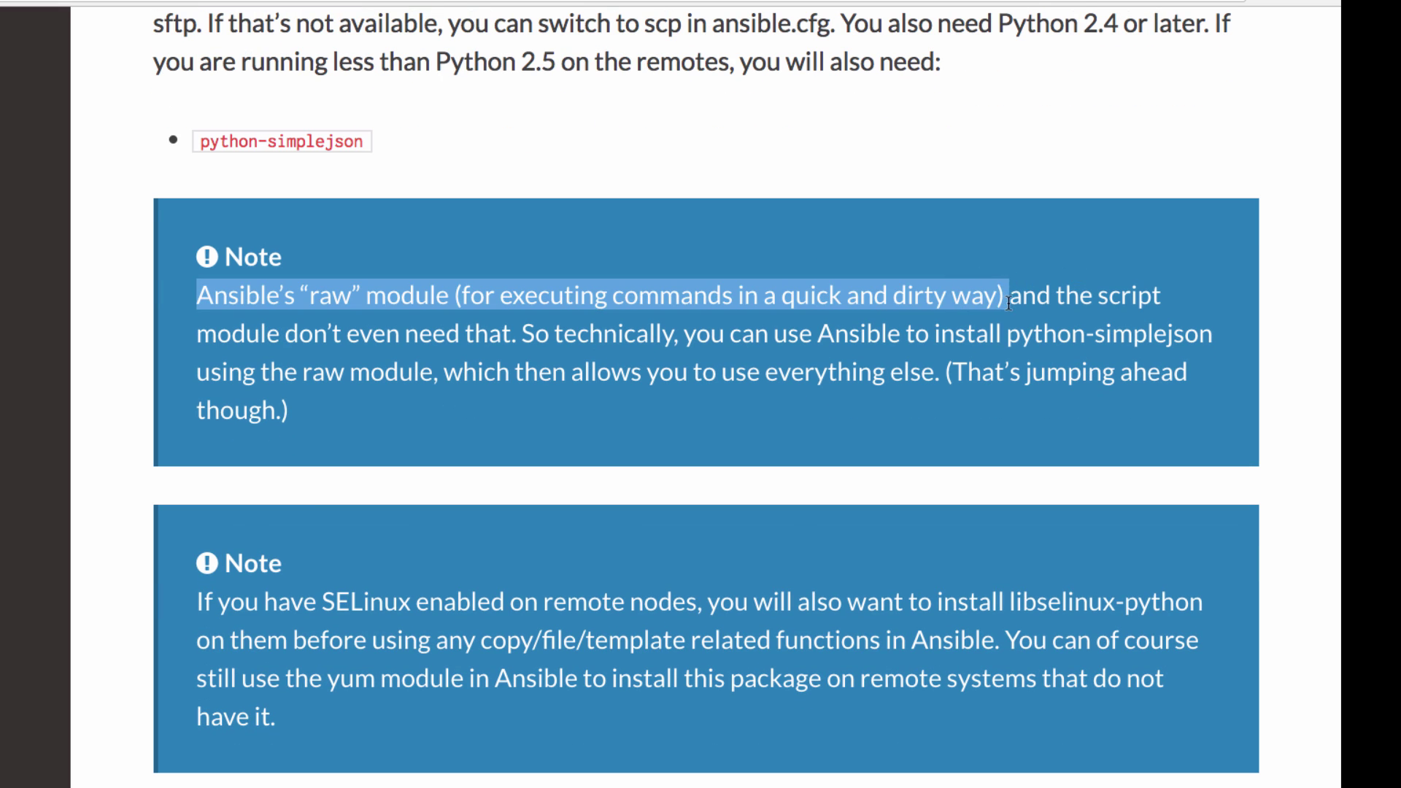
{"action": "scroll", "coordinate": [993, 318], "scroll_direction": "down", "scroll_amount": 1}
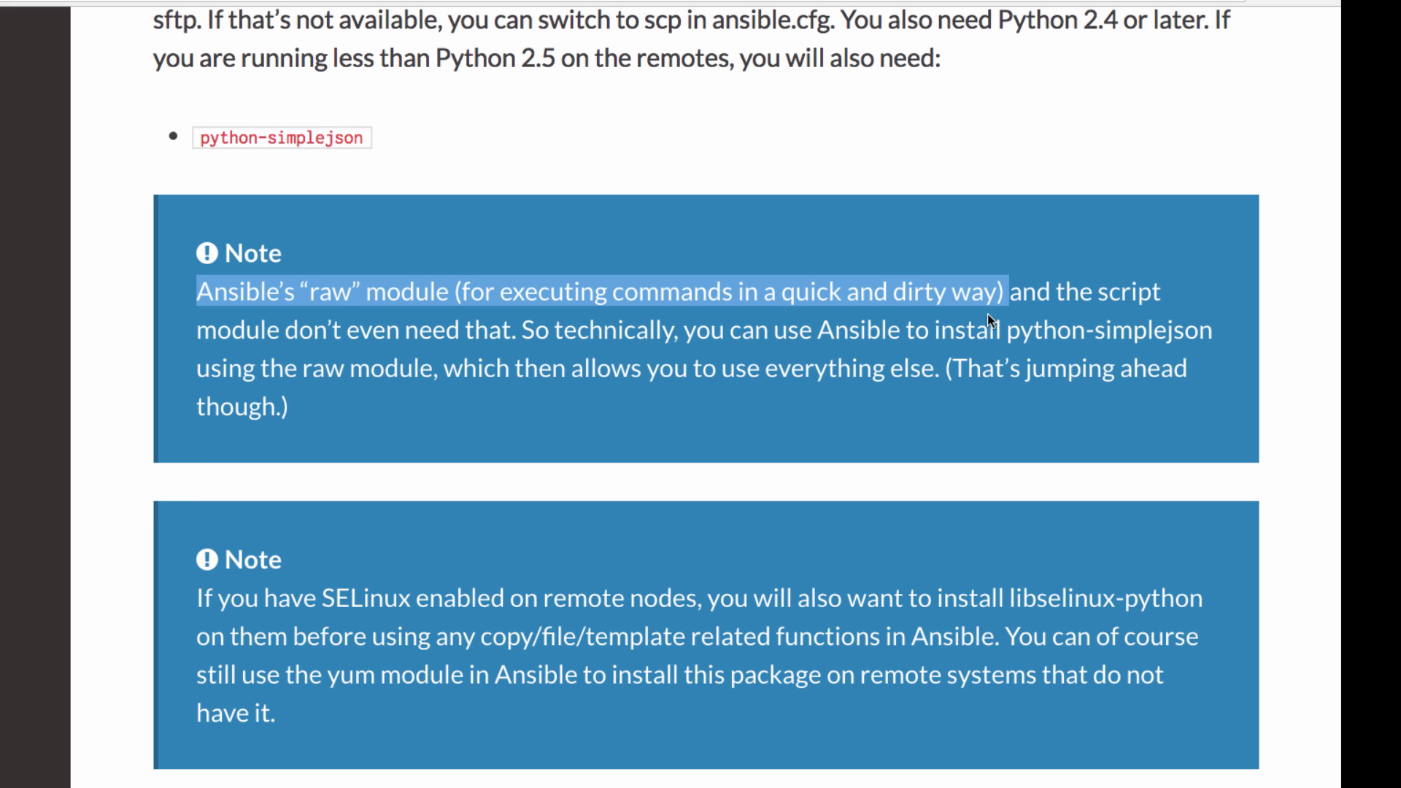
{"action": "scroll", "coordinate": [991, 321], "scroll_direction": "down", "scroll_amount": 1}
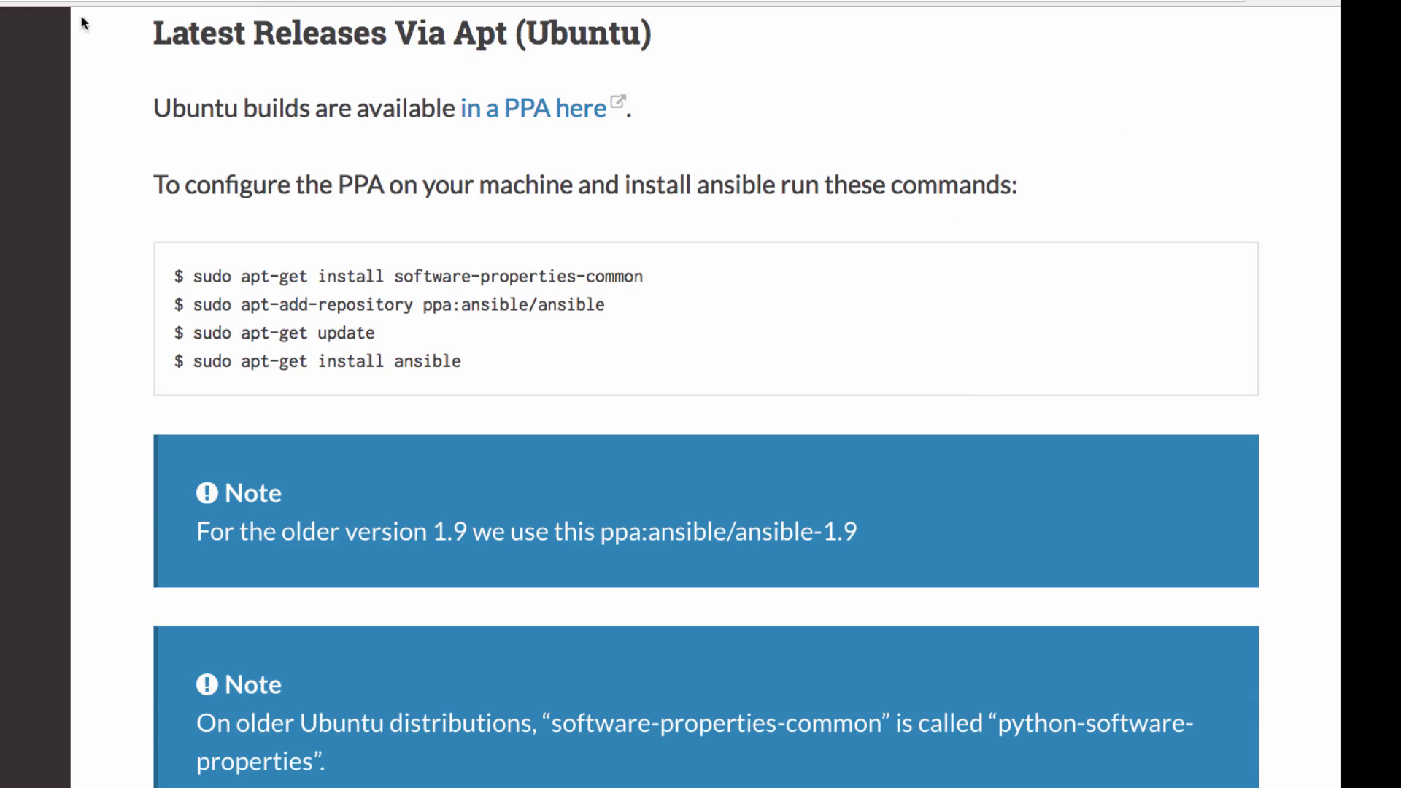
Highlight the Latest Releases Via Apt (Ubuntu), Yum and Mac OSX section headings.
{"action": "scroll", "coordinate": [681, 65], "scroll_direction": "up", "scroll_amount": 1}
{"action": "triple_click", "coordinate": [682, 66]}
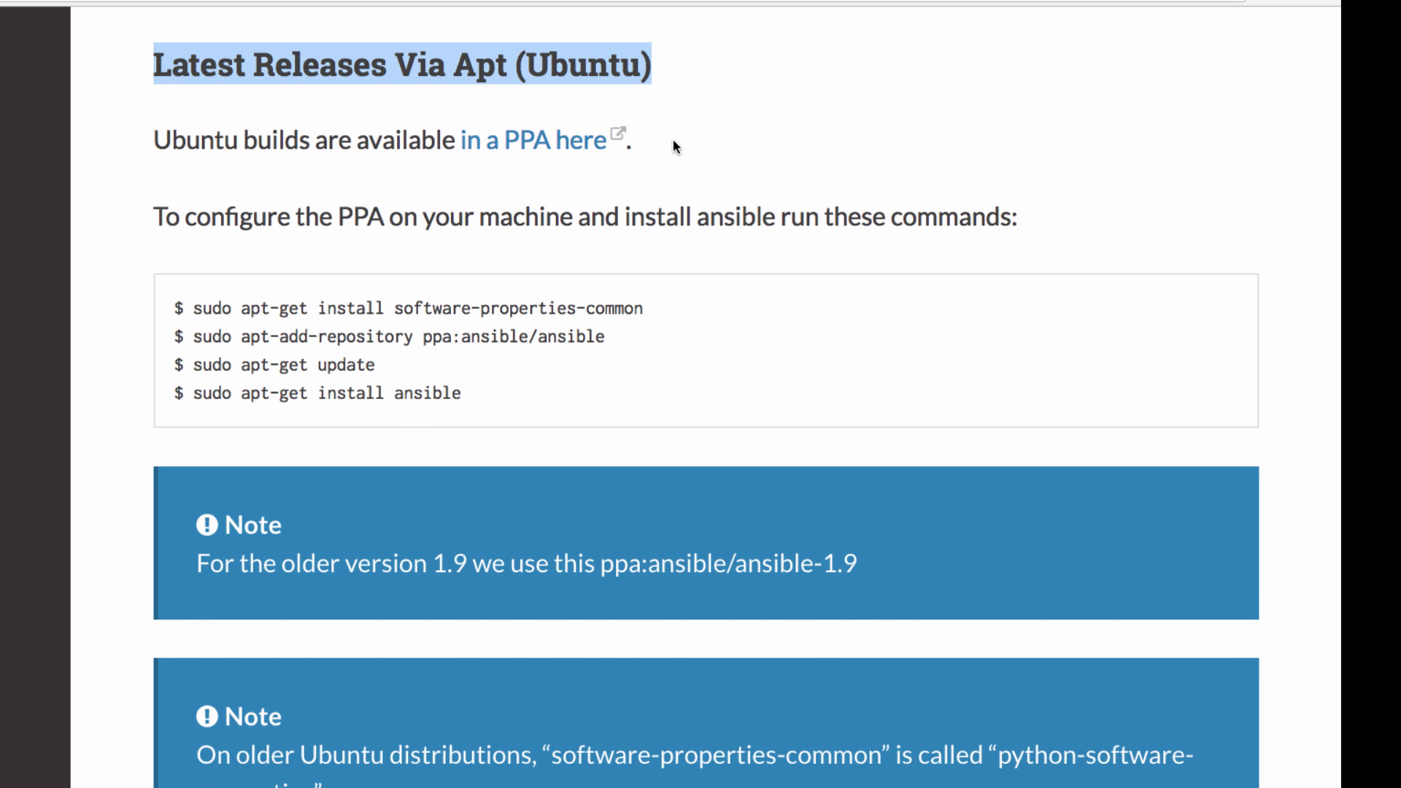
{"action": "left_click_drag", "start_coordinate": [154, 137], "coordinate": [531, 128]}
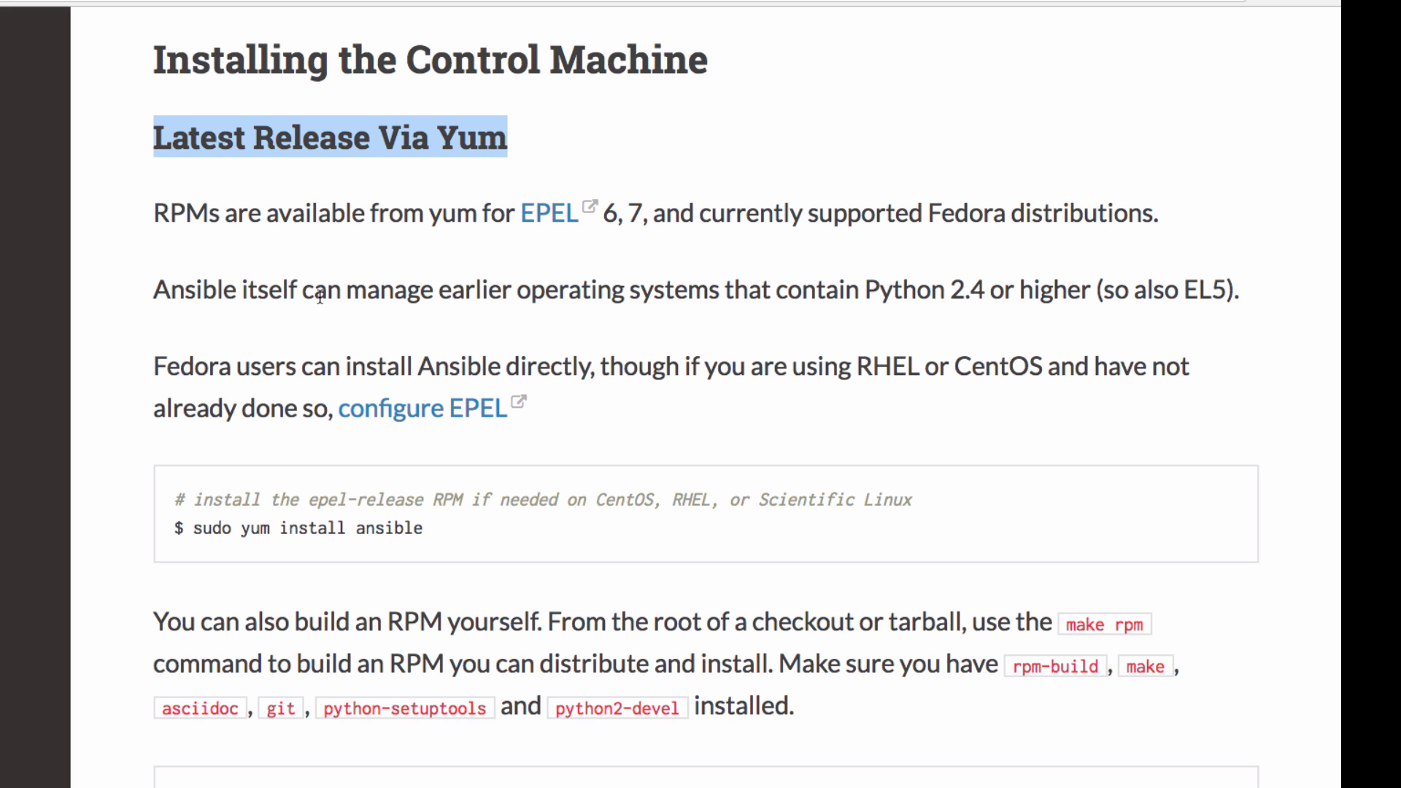
{"action": "scroll", "coordinate": [335, 313], "scroll_direction": "down", "scroll_amount": 20}
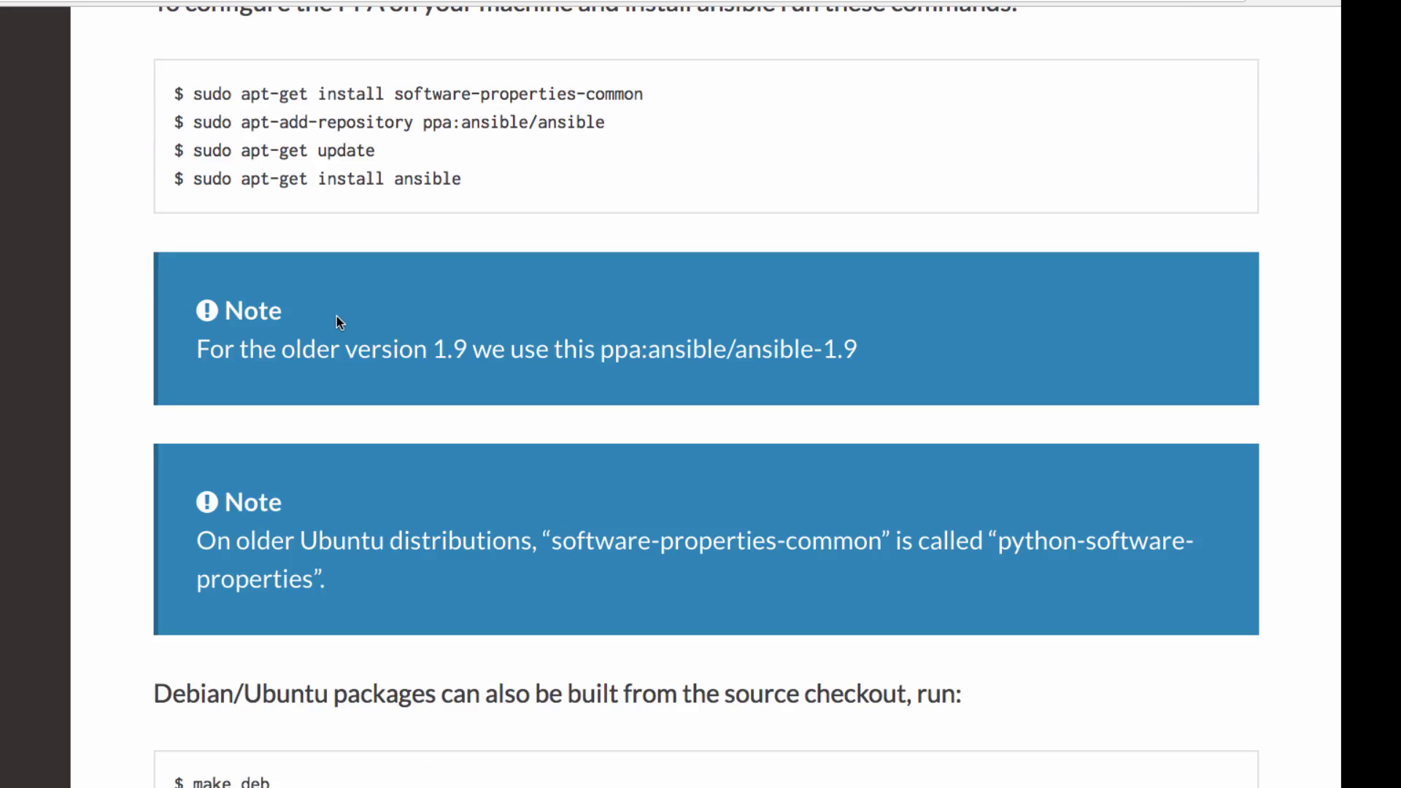
{"action": "scroll", "coordinate": [168, 290], "scroll_direction": "down", "scroll_amount": 1}
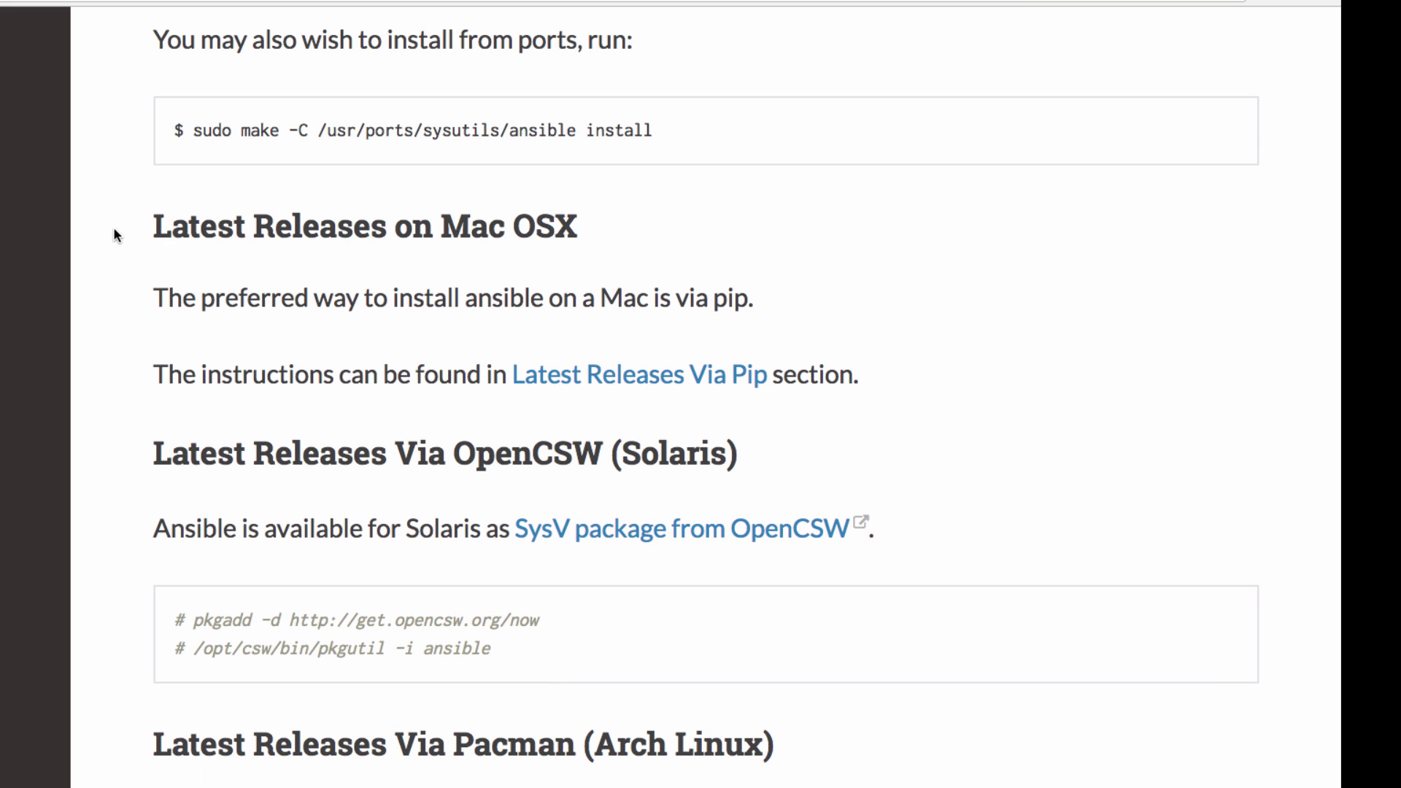
{"action": "left_click_drag", "start_coordinate": [119, 228], "coordinate": [637, 218]}
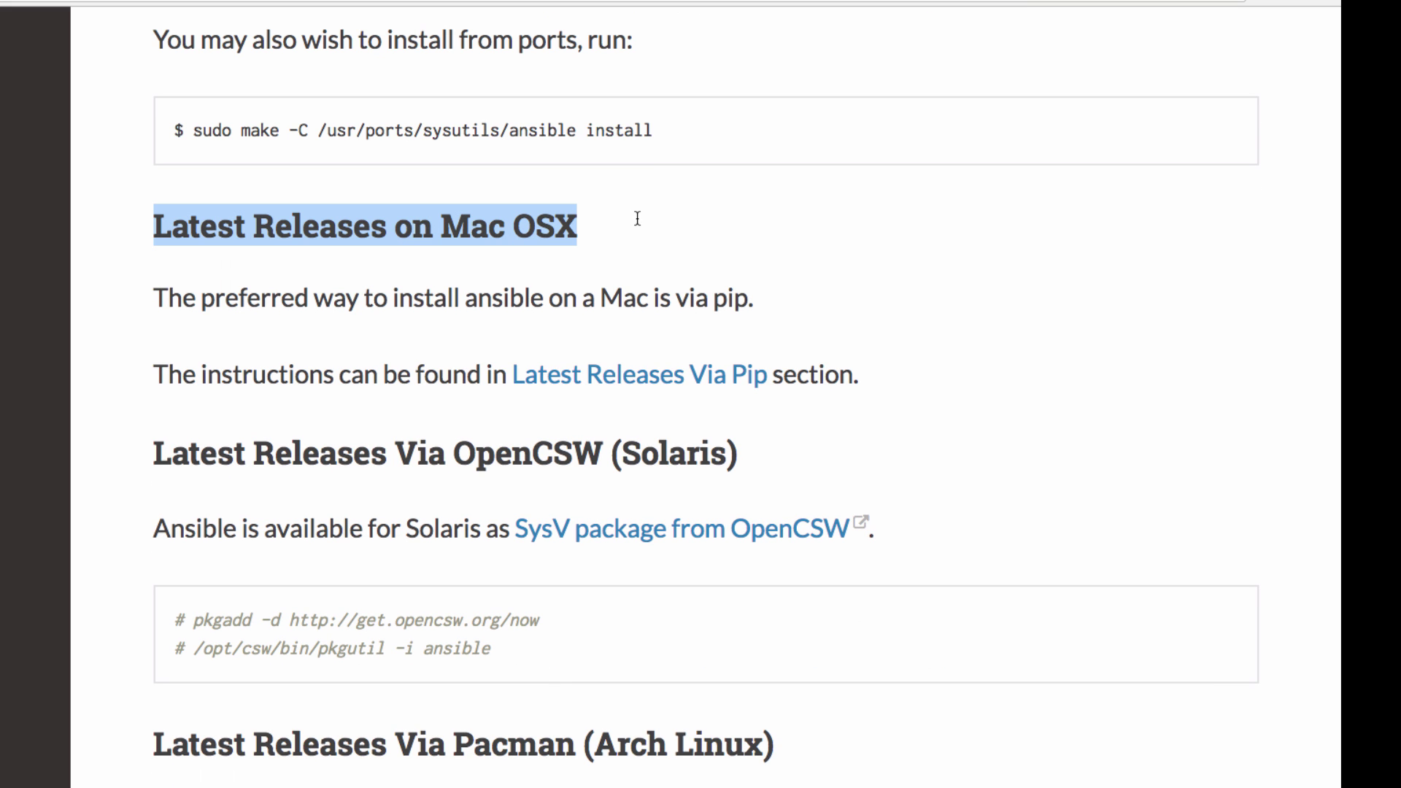
Jump to Latest Releases Via Pip and highlight the pip and sudo pip install ansible commands.
{"action": "left_click", "coordinate": [718, 379]}
{"action": "left_click_drag", "start_coordinate": [191, 231], "coordinate": [592, 228]}
{"action": "left_click_drag", "start_coordinate": [191, 423], "coordinate": [423, 423]}
{"action": "scroll", "coordinate": [422, 423], "scroll_direction": "down", "scroll_amount": 5}
{"action": "scroll", "coordinate": [701, 394], "scroll_direction": "down", "scroll_amount": 5}
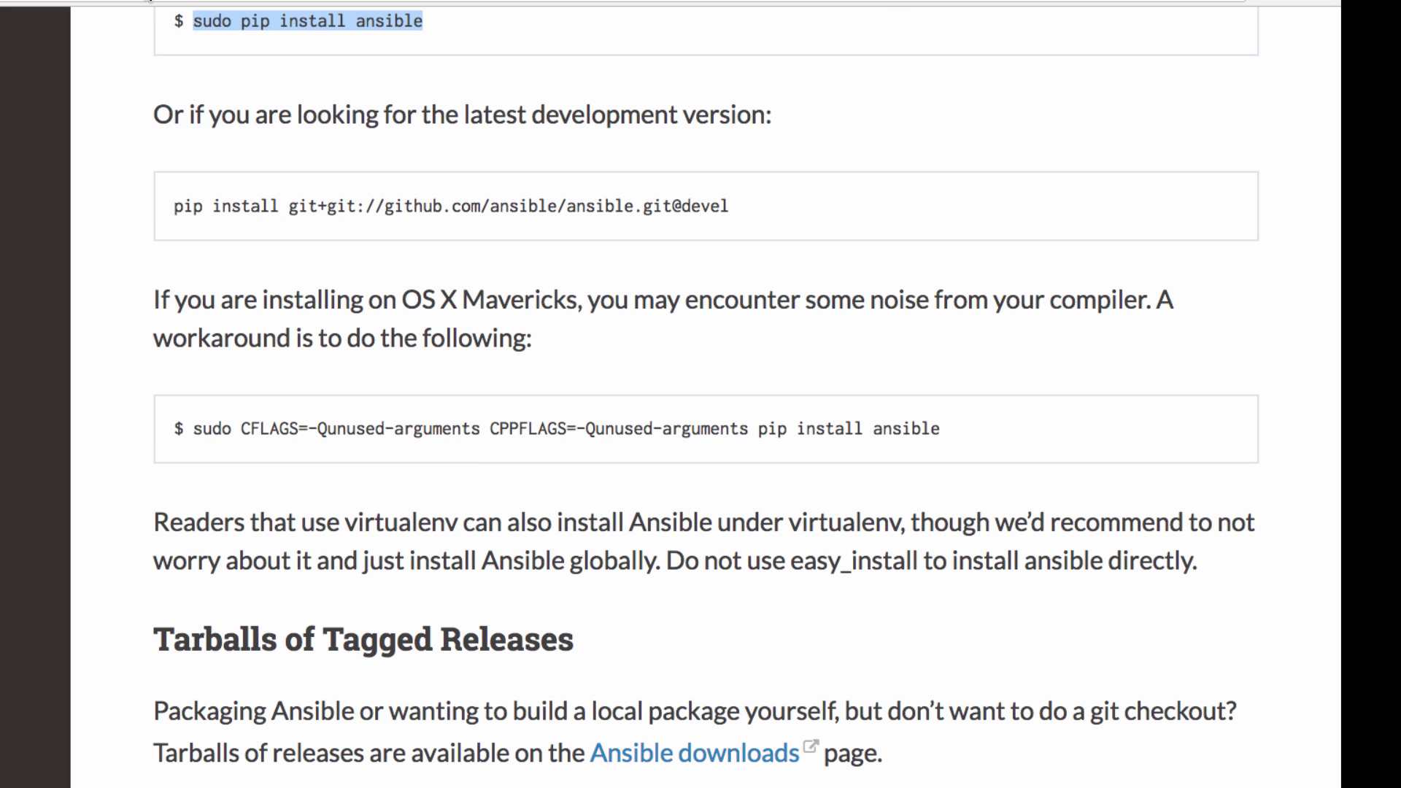
{"action": "scroll", "coordinate": [700, 394], "scroll_direction": "up", "scroll_amount": 3}
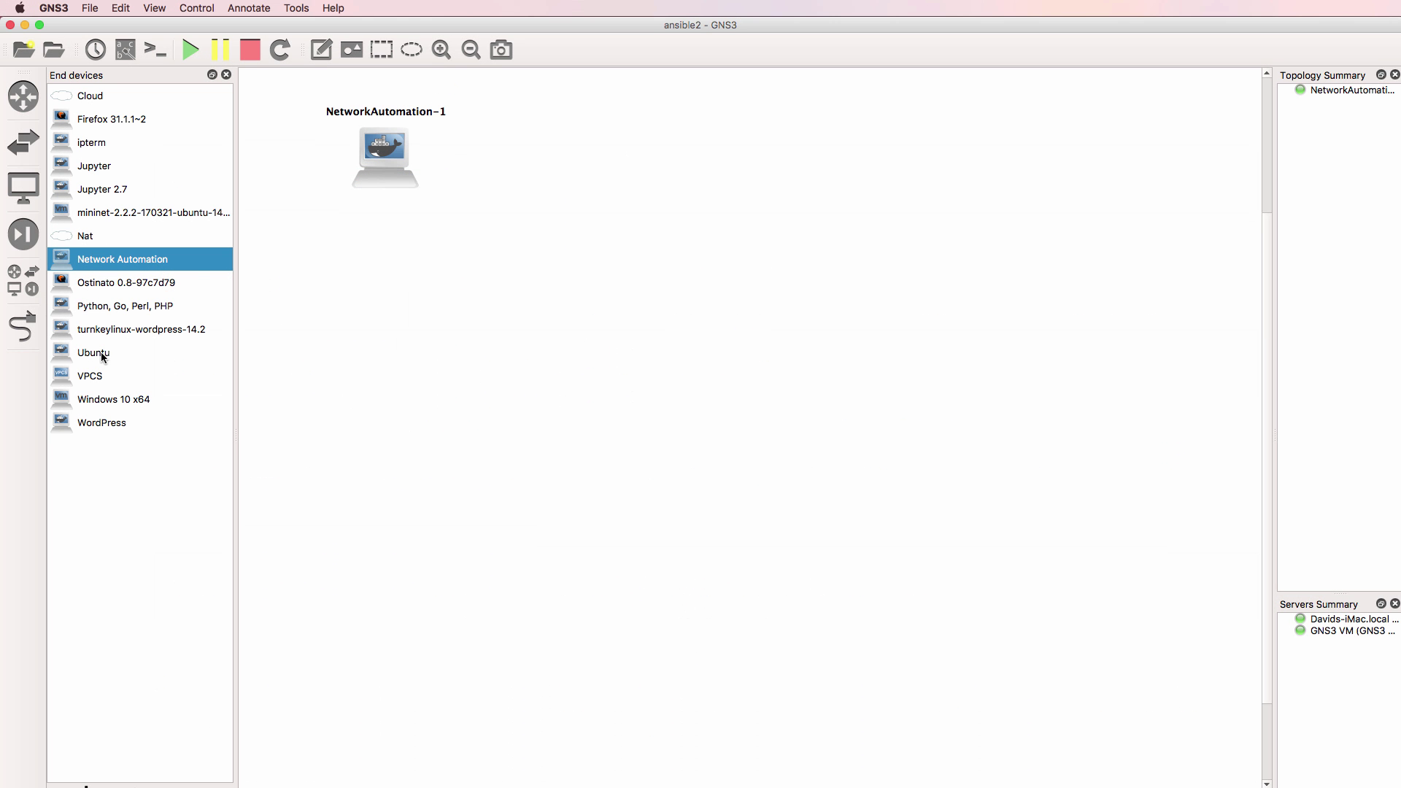
Add an Ubuntu-1 container beside NetworkAutomation-1 on the canvas.
{"action": "left_click", "coordinate": [103, 353]}
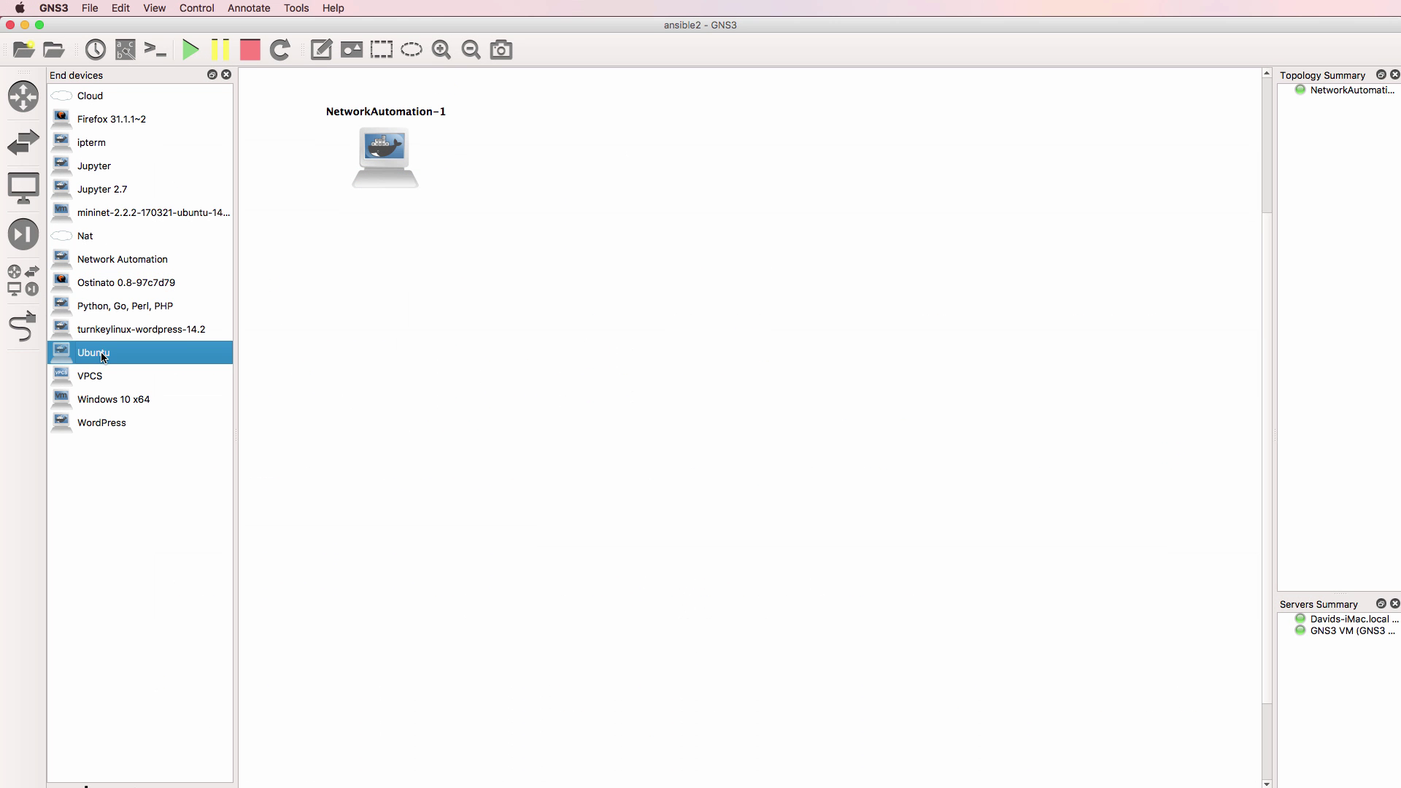
{"action": "left_click_drag", "start_coordinate": [103, 355], "coordinate": [782, 200]}
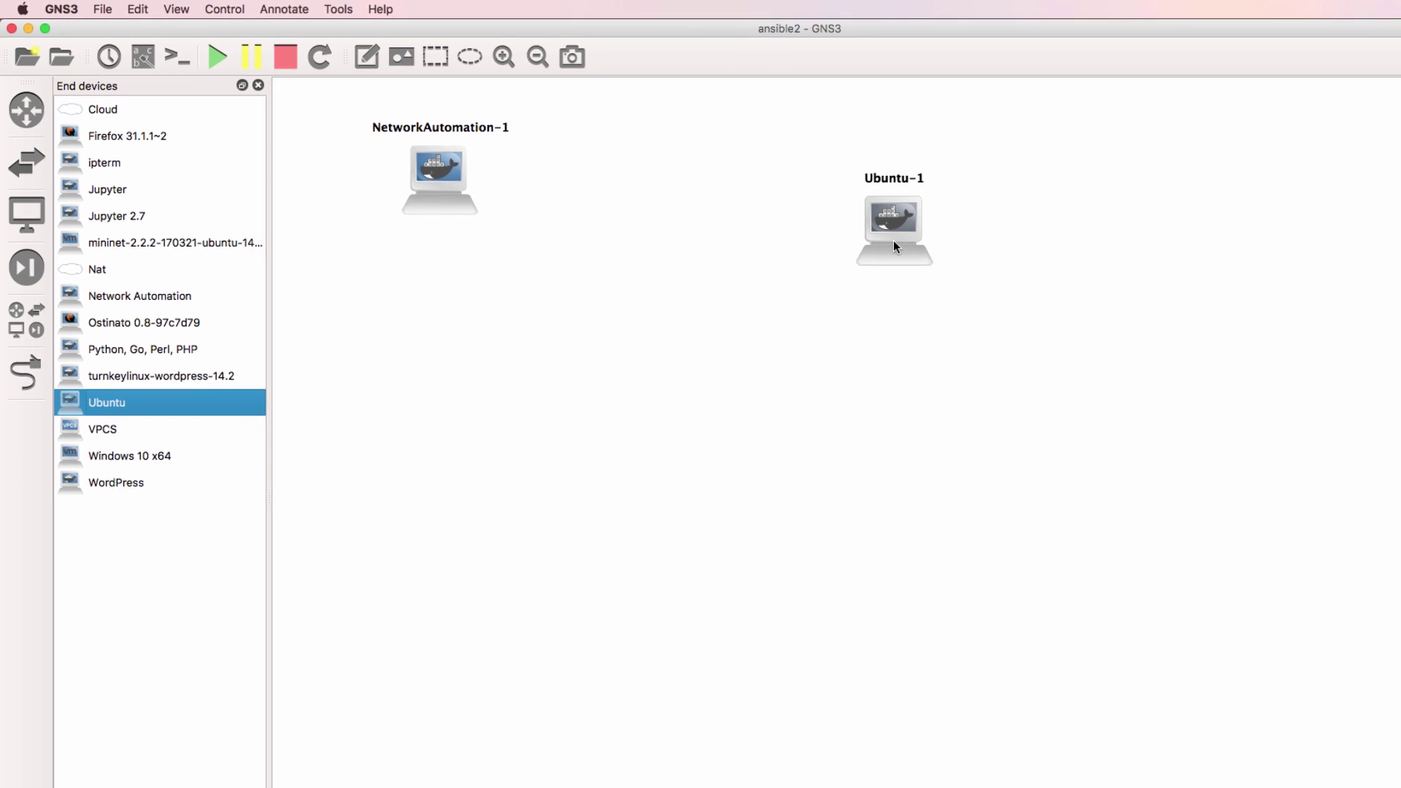
{"action": "left_click_drag", "start_coordinate": [906, 244], "coordinate": [858, 193]}
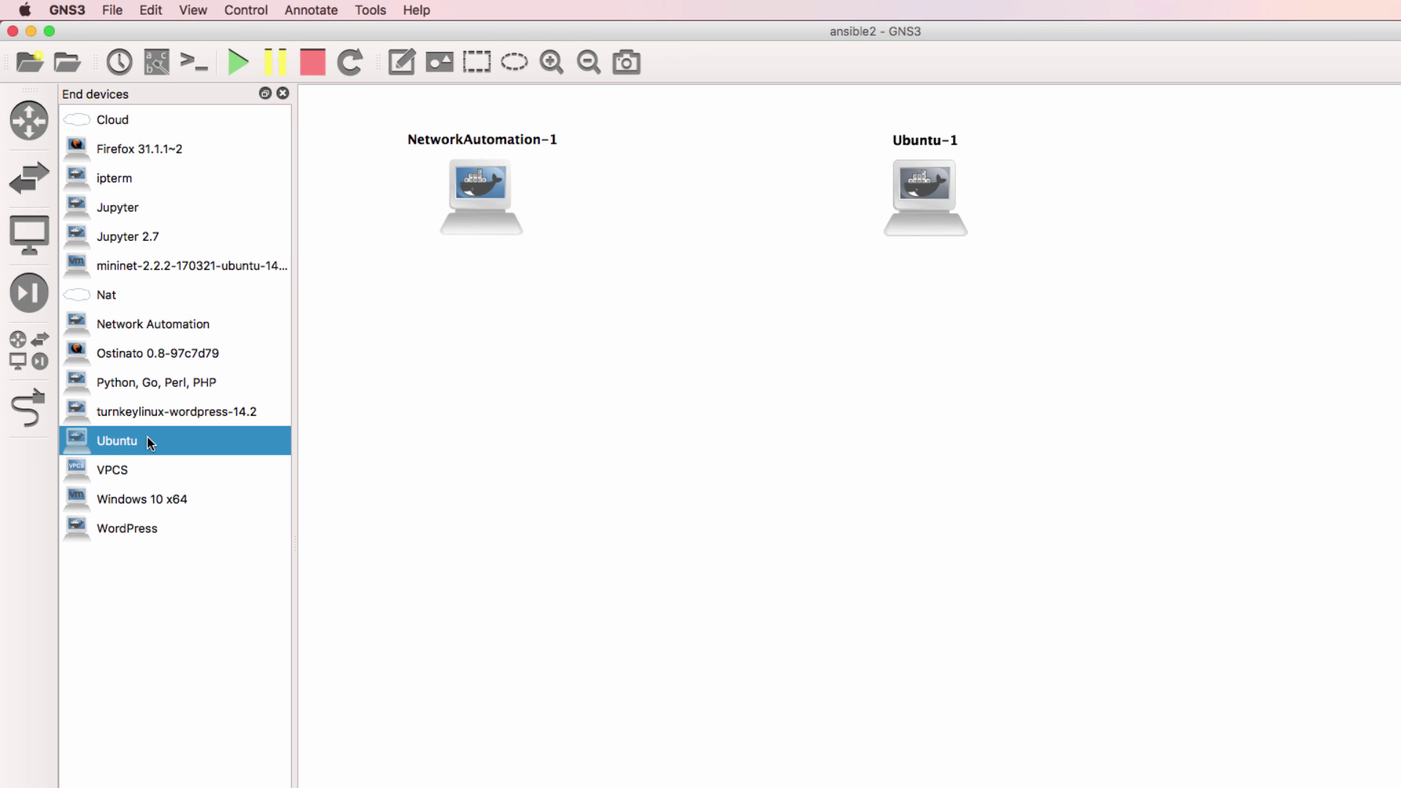
{"action": "key", "text": "super+z"}
{"action": "left_click_drag", "start_coordinate": [889, 215], "coordinate": [797, 164]}
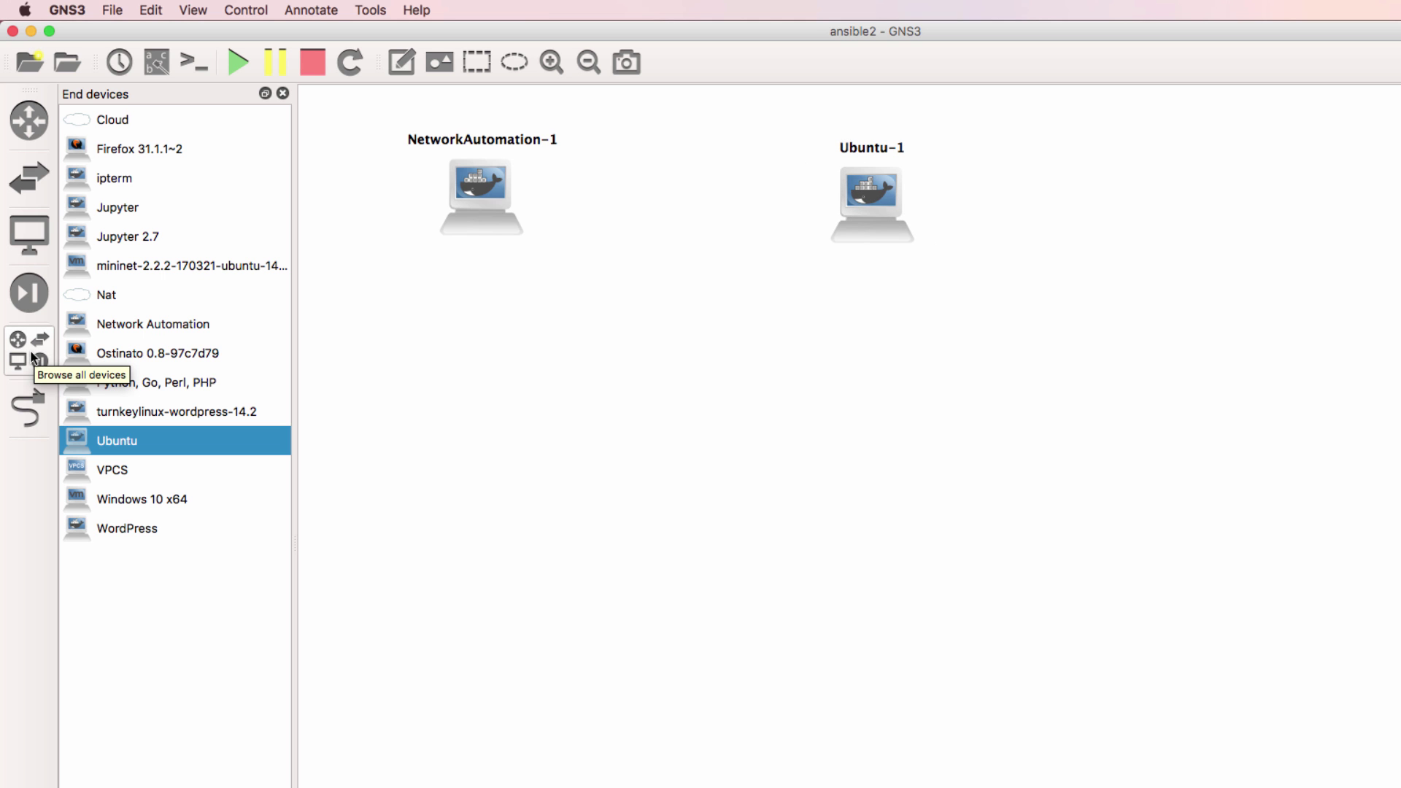
Add a Nat1 cloud and an SW1 Ethernet switch on the GNS3 VM server, with Nat1 below SW1.
{"action": "left_click_drag", "start_coordinate": [106, 294], "coordinate": [664, 407]}
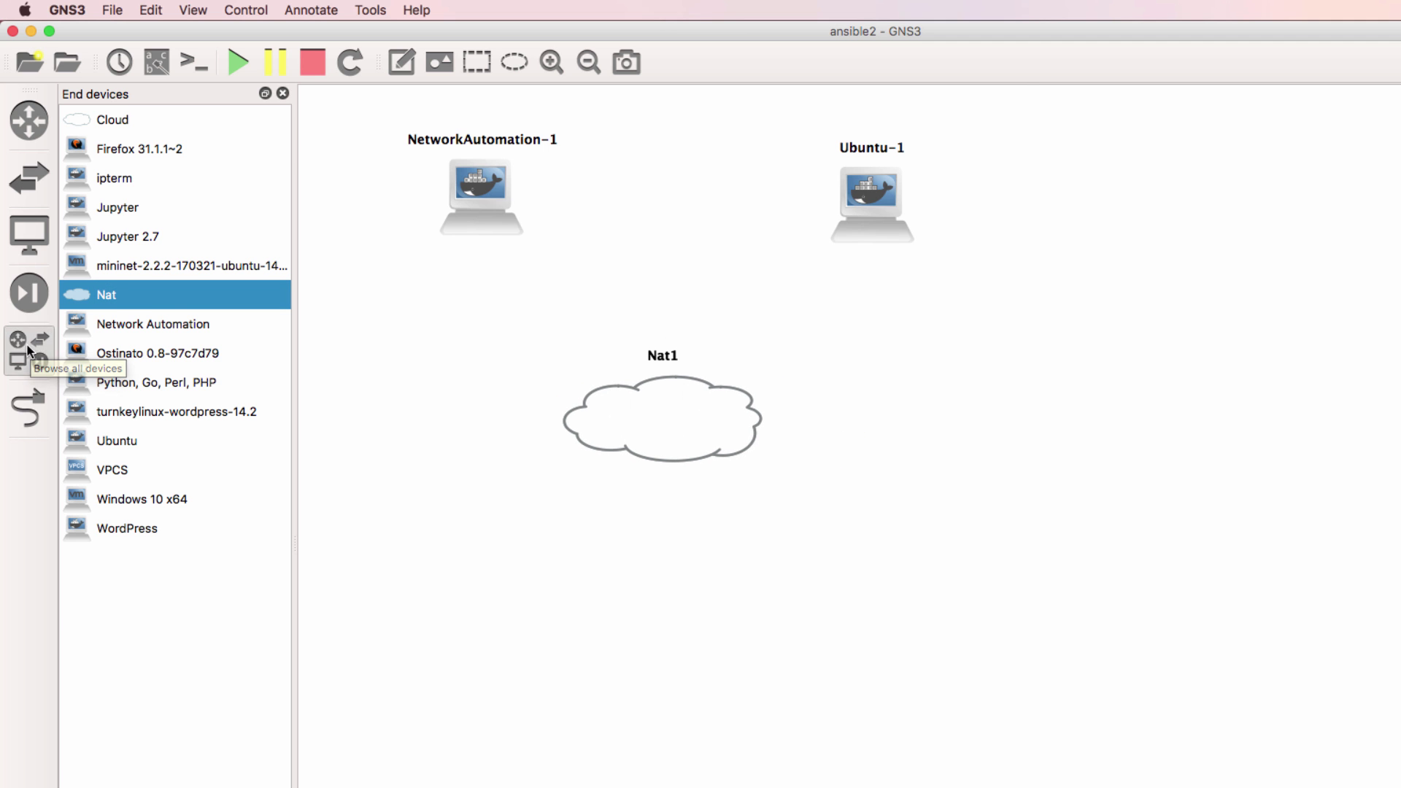
{"action": "left_click", "coordinate": [40, 175]}
{"action": "left_click_drag", "start_coordinate": [136, 380], "coordinate": [678, 262]}
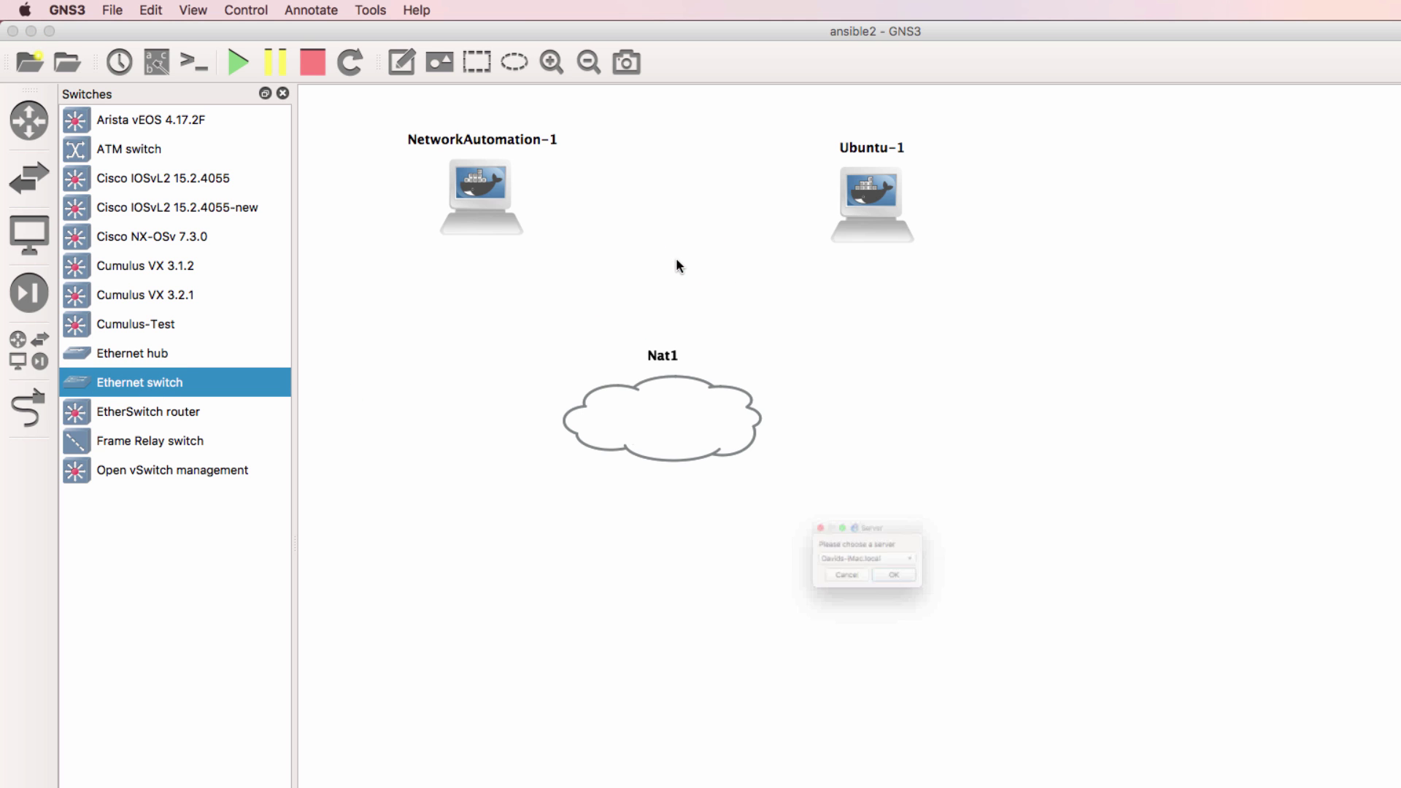
{"action": "left_click", "coordinate": [916, 562]}
{"action": "left_click", "coordinate": [916, 583]}
{"action": "left_click", "coordinate": [917, 589]}
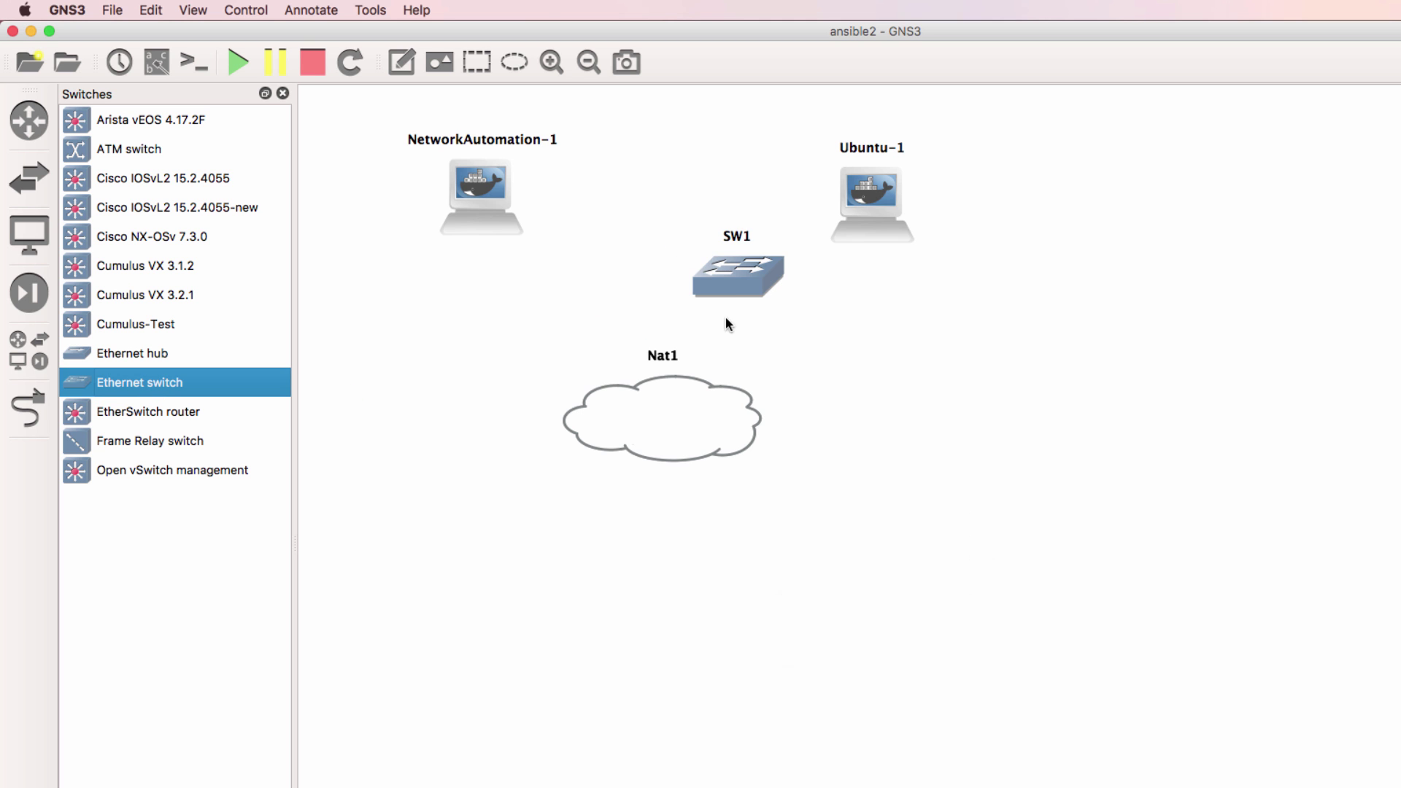
{"action": "left_click_drag", "start_coordinate": [678, 438], "coordinate": [690, 529]}
Link NetworkAutomation-1 eth0 to SW1 Ethernet0 and Ubuntu-1 eth0 to SW1 Ethernet1.
{"action": "left_click", "coordinate": [283, 93]}
{"action": "left_click", "coordinate": [29, 409]}
{"action": "left_click", "coordinate": [339, 193]}
{"action": "left_click", "coordinate": [383, 207]}
{"action": "left_click", "coordinate": [561, 301]}
{"action": "left_click", "coordinate": [584, 313]}
{"action": "left_click", "coordinate": [736, 216]}
{"action": "left_click", "coordinate": [747, 227]}
{"action": "left_click", "coordinate": [592, 298]}
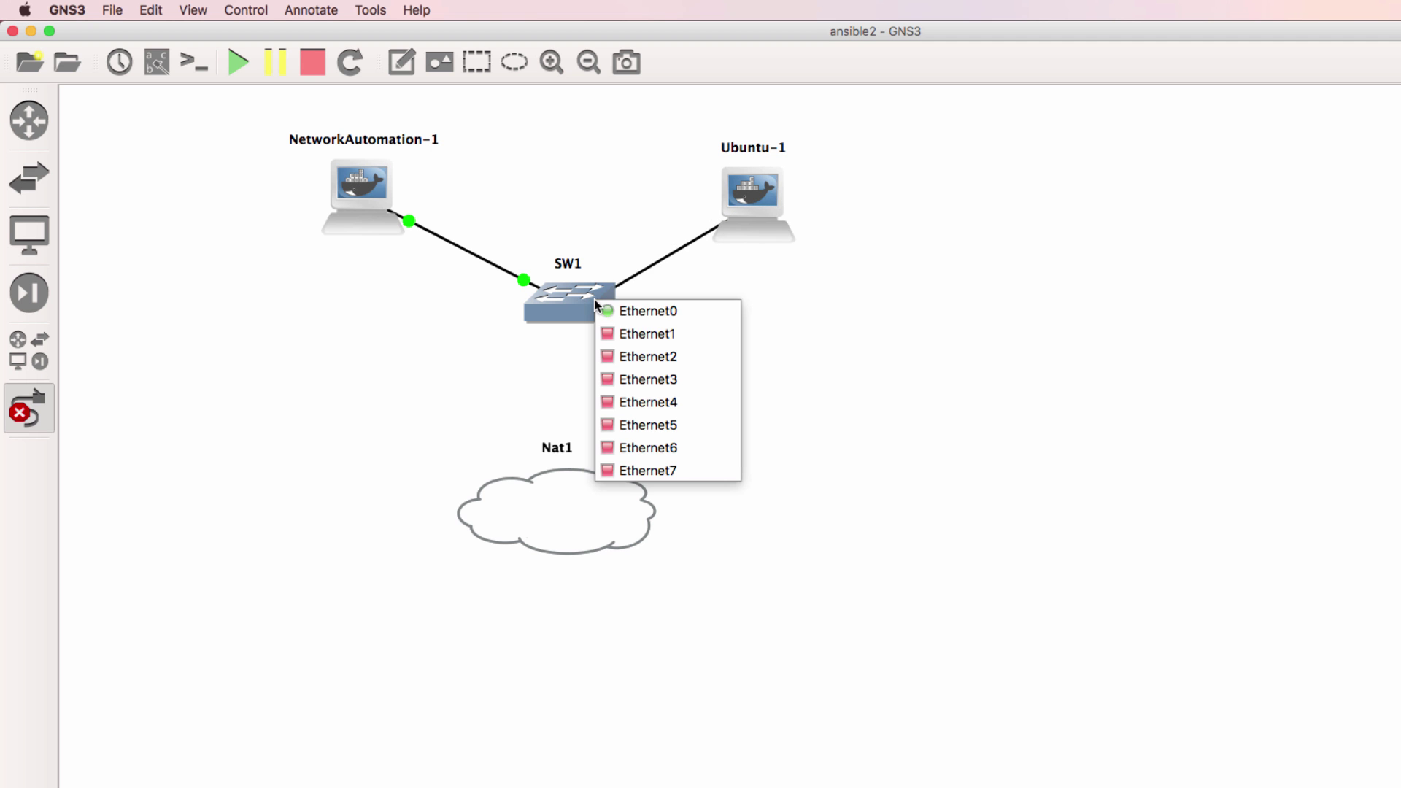
{"action": "left_click", "coordinate": [621, 332]}
Link SW1 Ethernet2 to Nat1's nat0 interface.
{"action": "left_click", "coordinate": [580, 319]}
{"action": "left_click", "coordinate": [602, 372]}
{"action": "left_click", "coordinate": [583, 513]}
{"action": "left_click", "coordinate": [584, 516]}
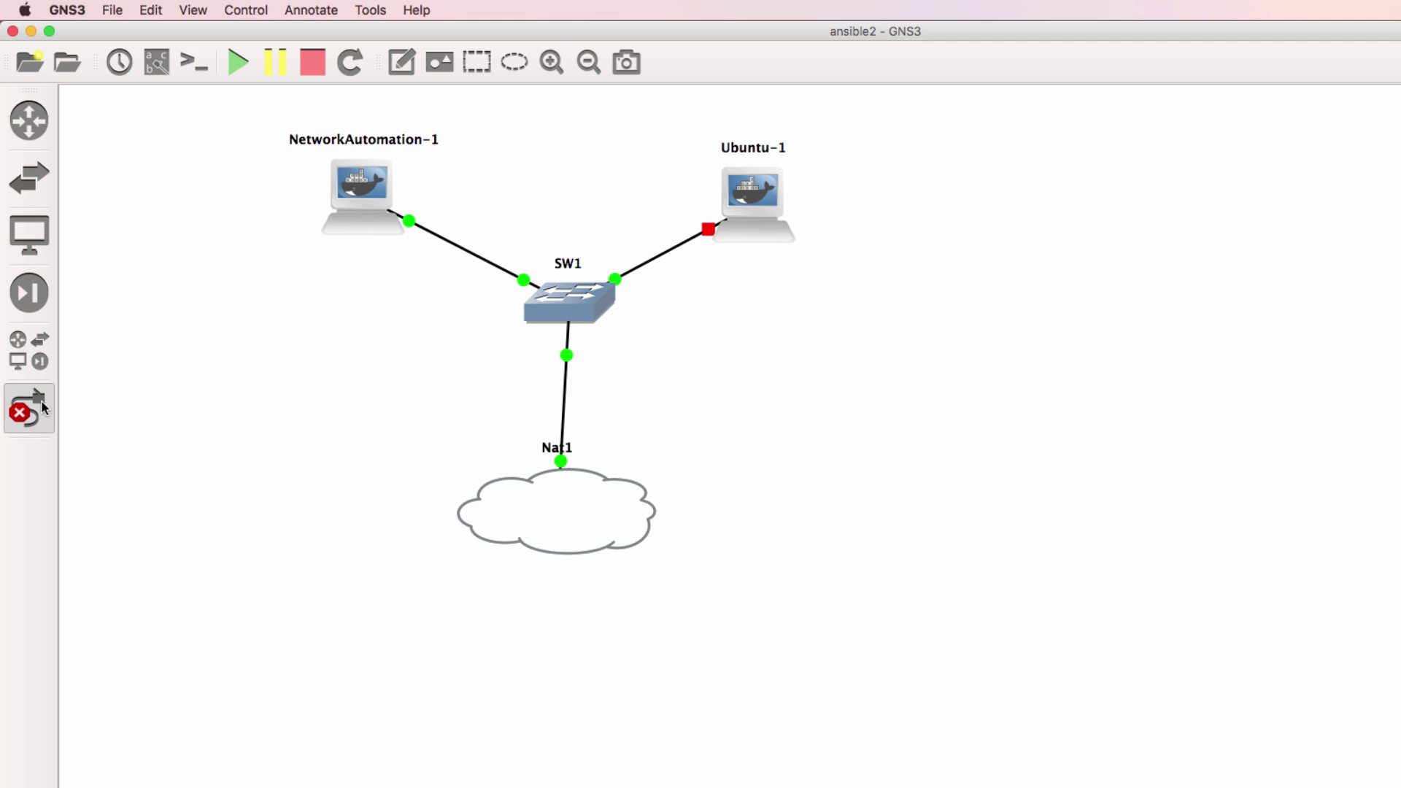
{"action": "left_click", "coordinate": [28, 407]}
Rearrange the topology with both hosts level beside SW1 and Nat1 below it.
{"action": "left_click_drag", "start_coordinate": [576, 511], "coordinate": [603, 475]}
{"action": "left_click", "coordinate": [551, 62]}
{"action": "scroll", "coordinate": [1033, 266], "scroll_direction": "up", "scroll_amount": 5}
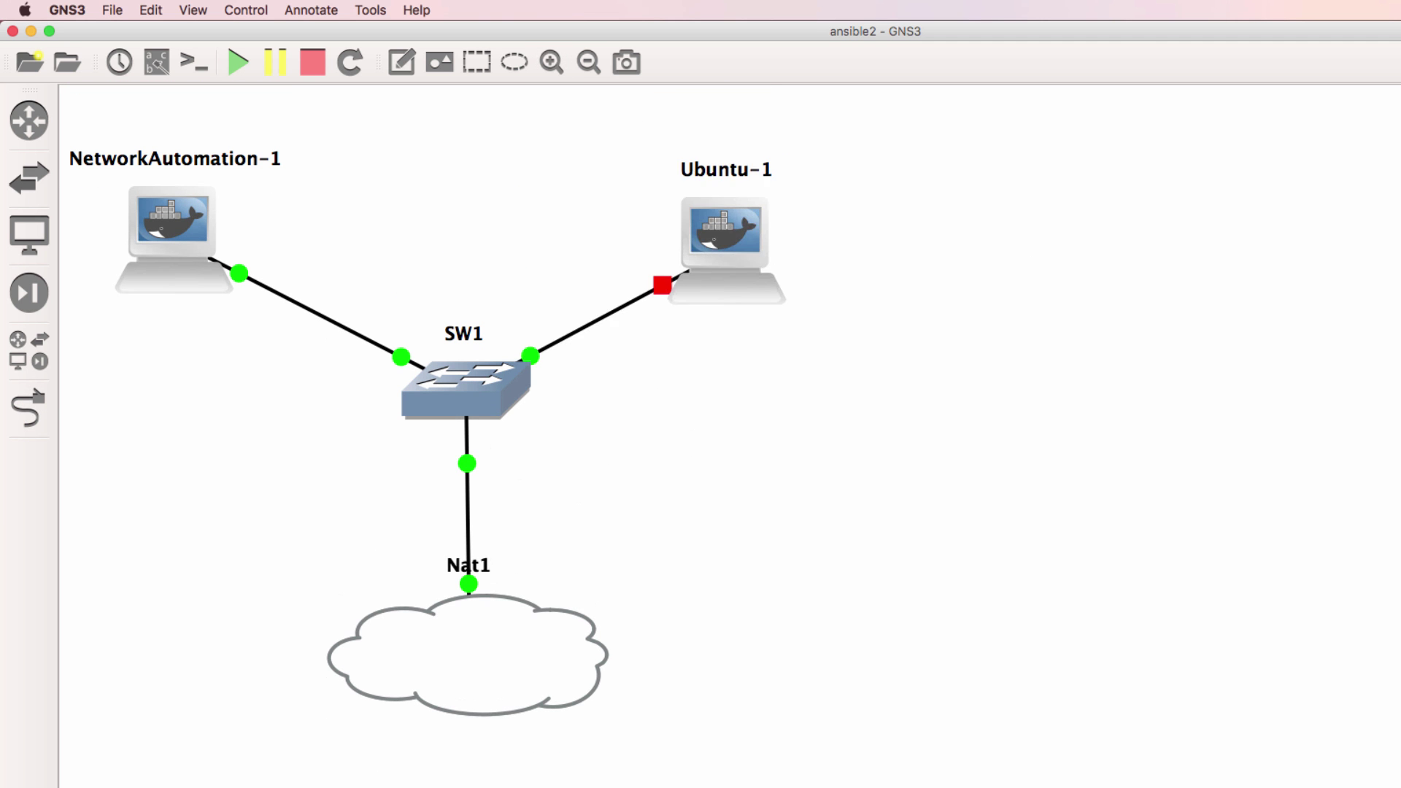
{"action": "left_click_drag", "start_coordinate": [726, 219], "coordinate": [765, 335]}
{"action": "left_click_drag", "start_coordinate": [189, 223], "coordinate": [173, 374]}
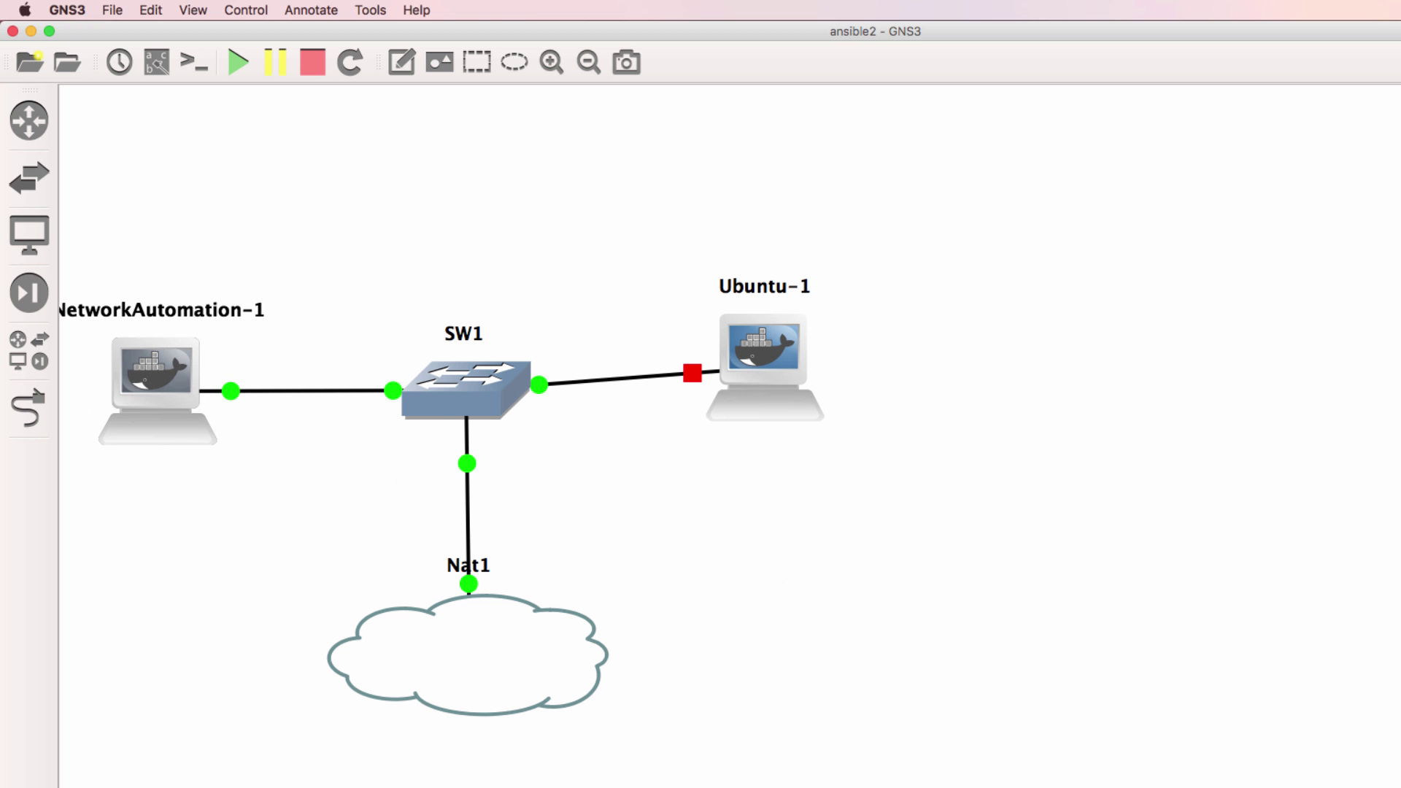
{"action": "scroll", "coordinate": [467, 510], "scroll_direction": "left", "scroll_amount": 3}
{"action": "scroll", "coordinate": [511, 437], "scroll_direction": "down", "scroll_amount": 5}
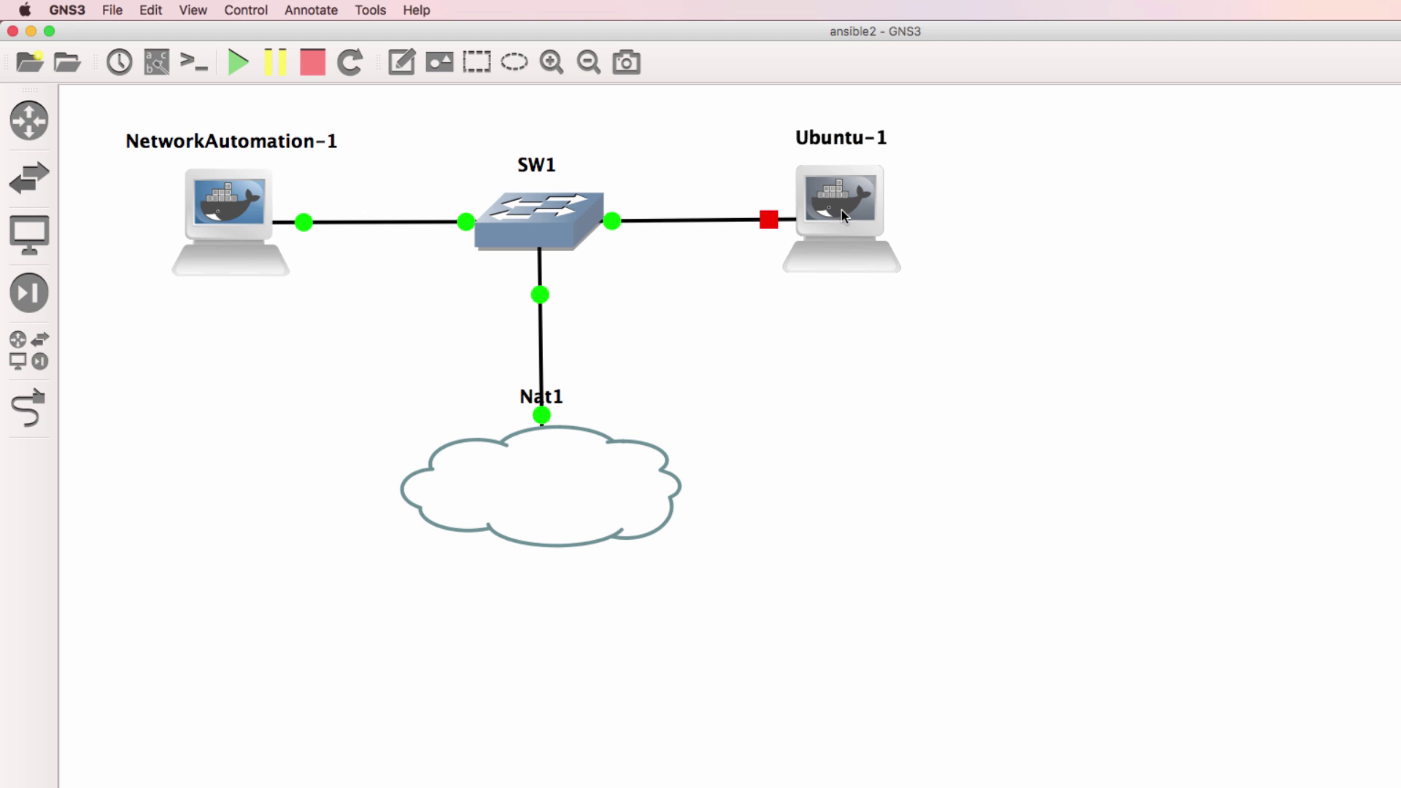
{"action": "left_click_drag", "start_coordinate": [830, 191], "coordinate": [896, 215]}
Align Ubuntu-1 with SW1, show interface labels on links, and reposition the e2 and eth0 labels.
{"action": "left_click", "coordinate": [157, 62]}
{"action": "left_click", "coordinate": [471, 195]}
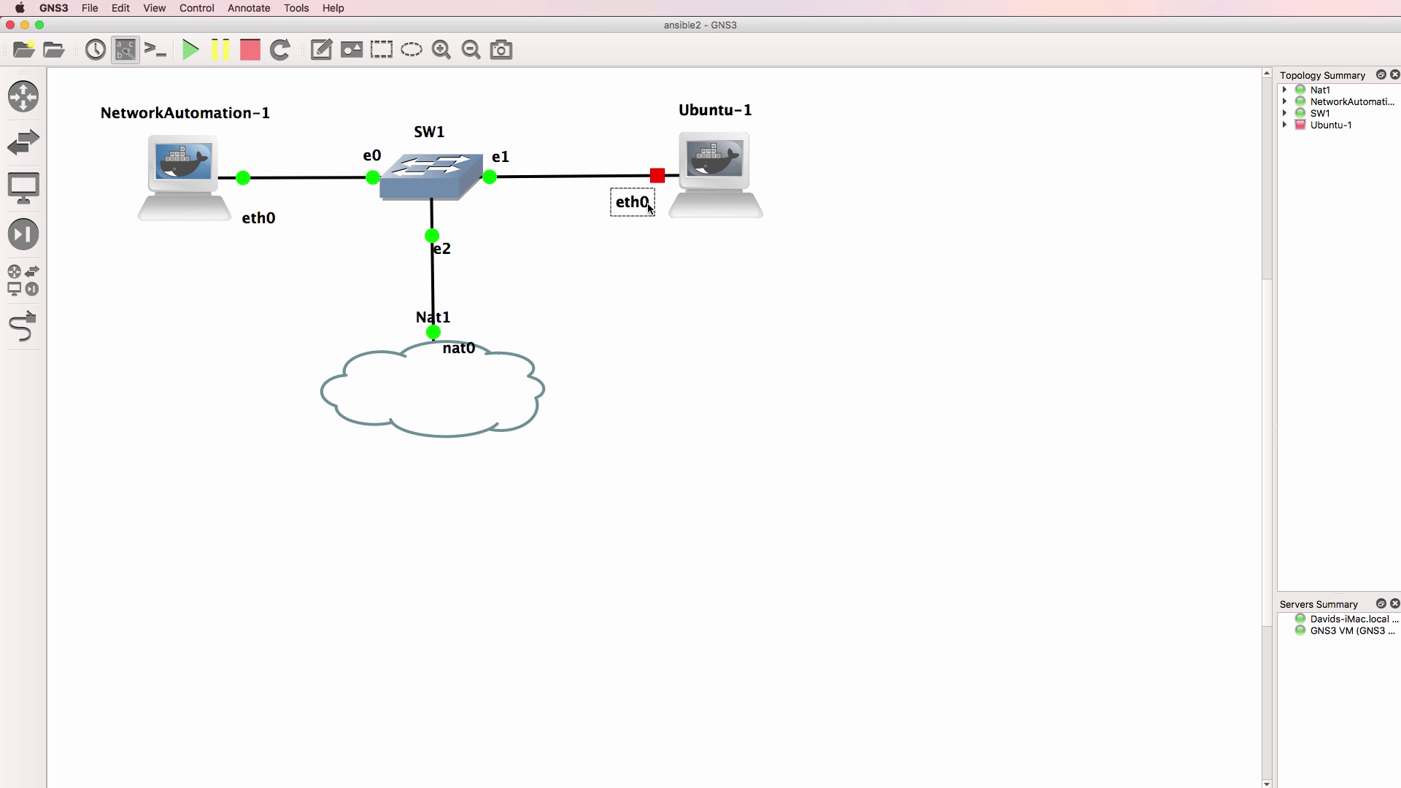
{"action": "mouse_move", "coordinate": [442, 248]}
{"action": "left_mouse_down"}
{"action": "mouse_move", "coordinate": [454, 226]}
{"action": "mouse_move", "coordinate": [457, 238]}
{"action": "left_mouse_up"}
{"action": "left_click_drag", "start_coordinate": [267, 219], "coordinate": [268, 211]}
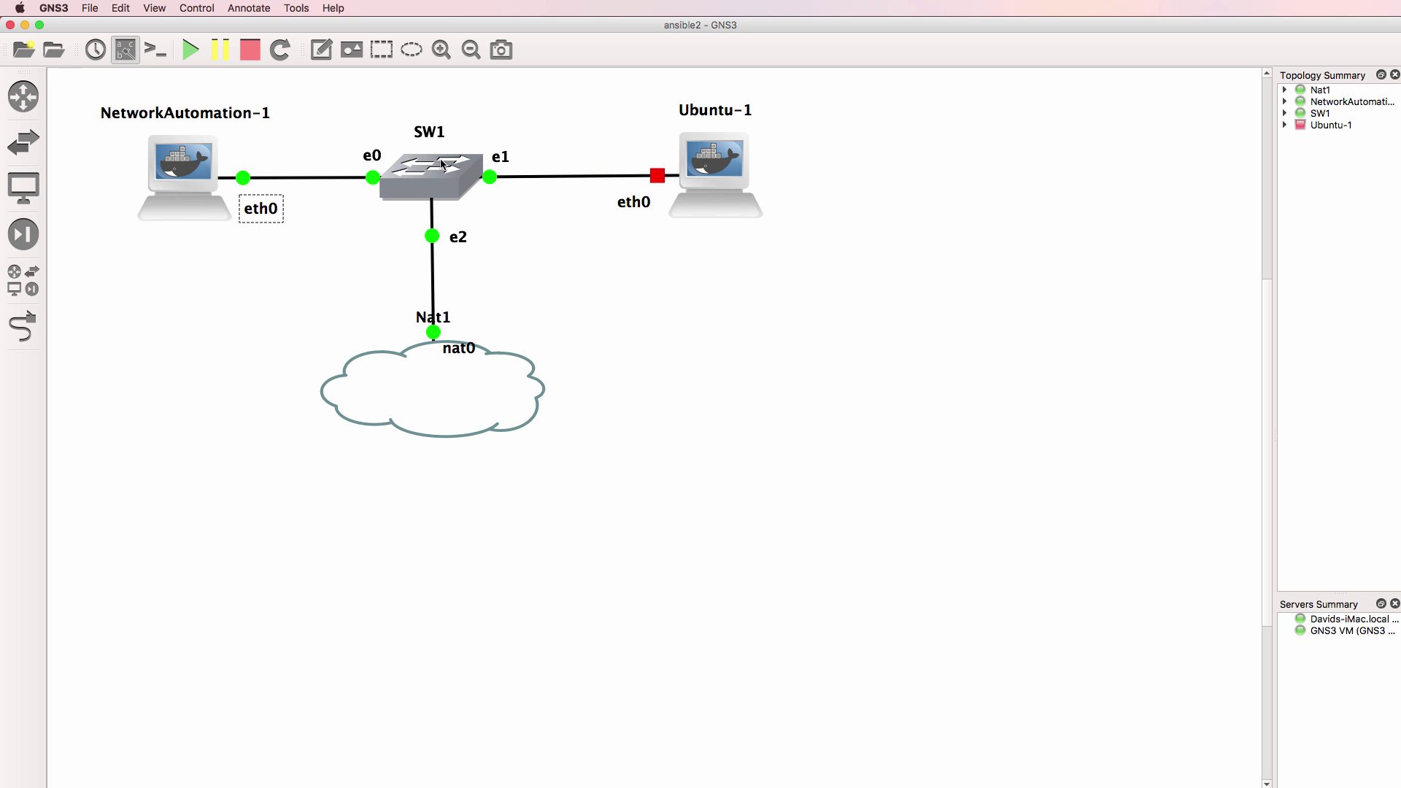
Place an Open vSwitch management node from the switch devices list below Ubuntu-1.
{"action": "mouse_move", "coordinate": [443, 177]}
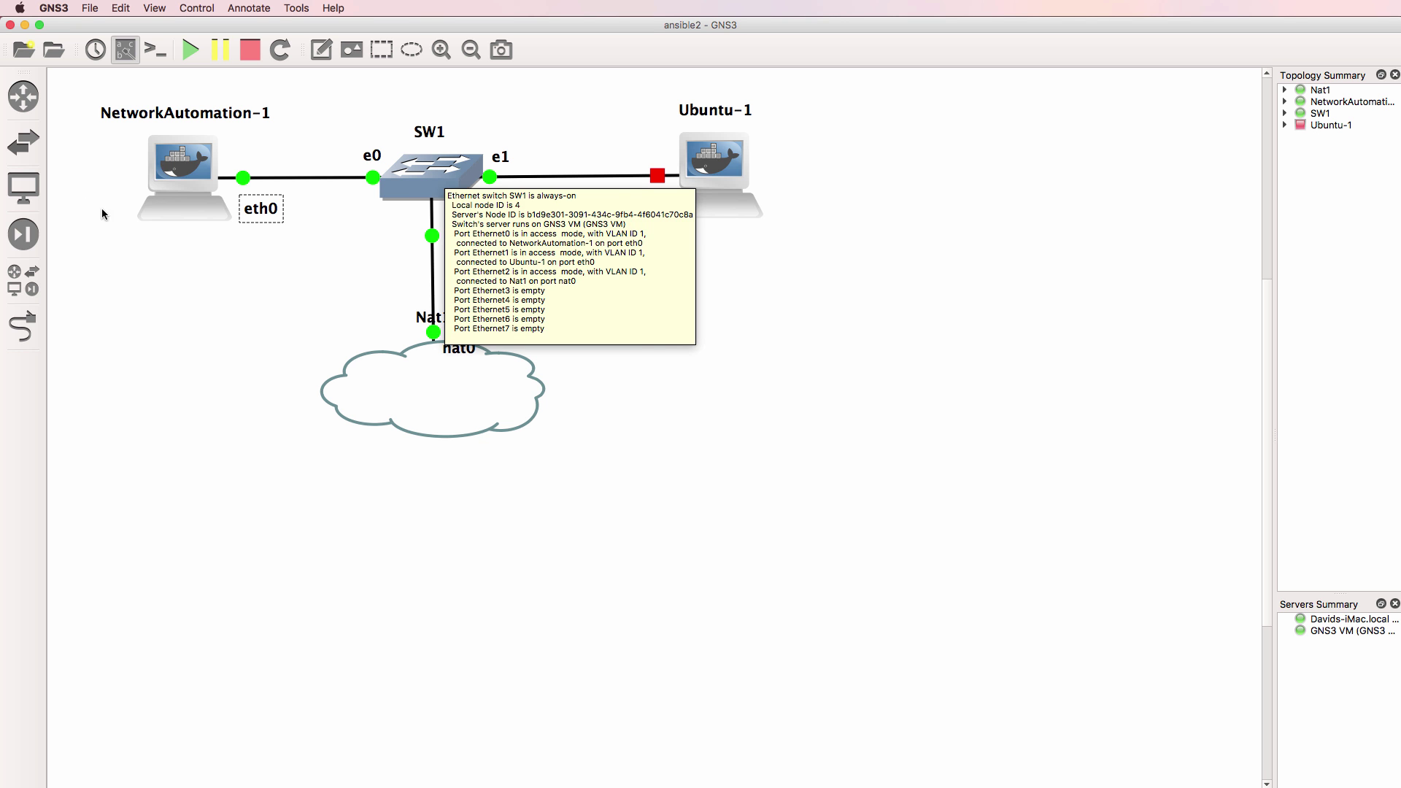
{"action": "left_click", "coordinate": [26, 146]}
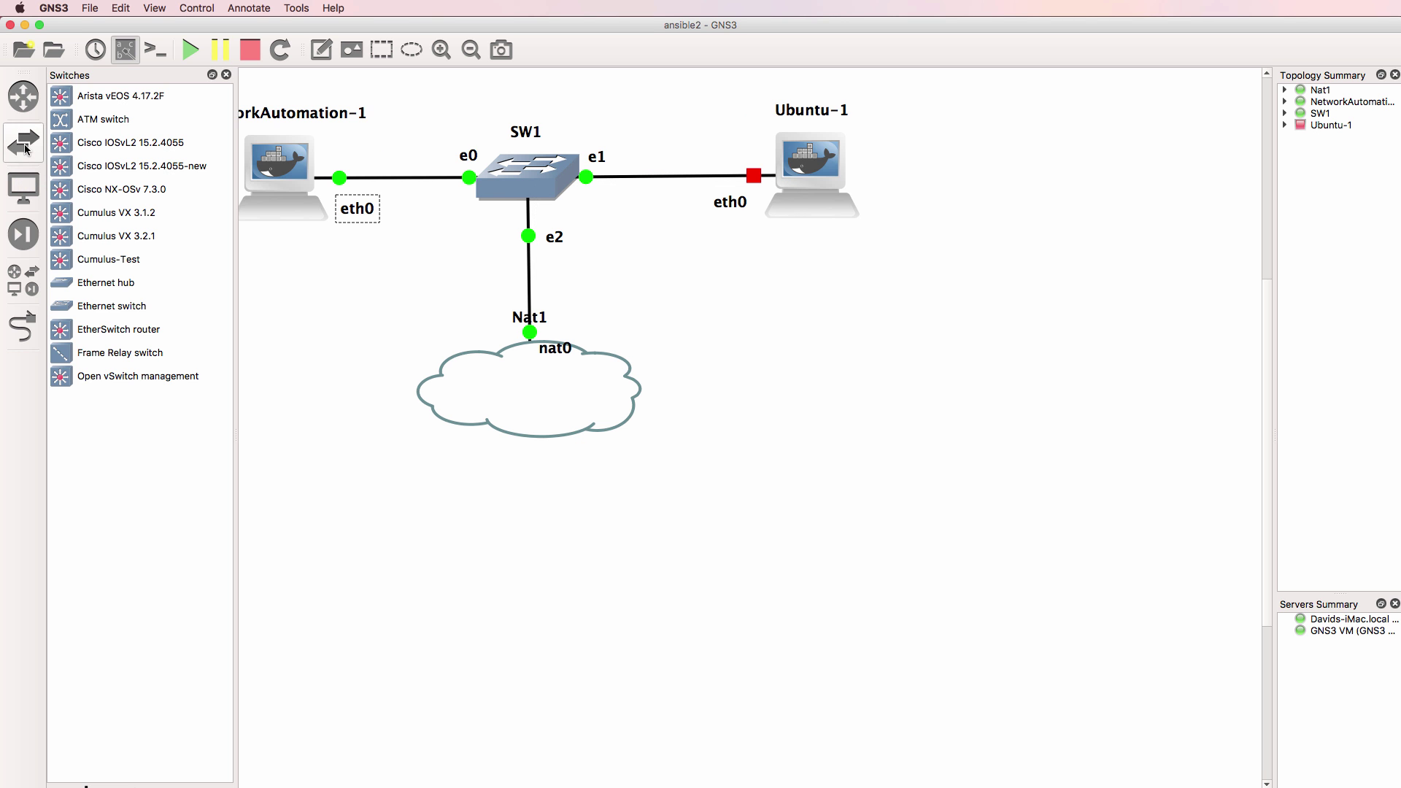
{"action": "left_click", "coordinate": [124, 380]}
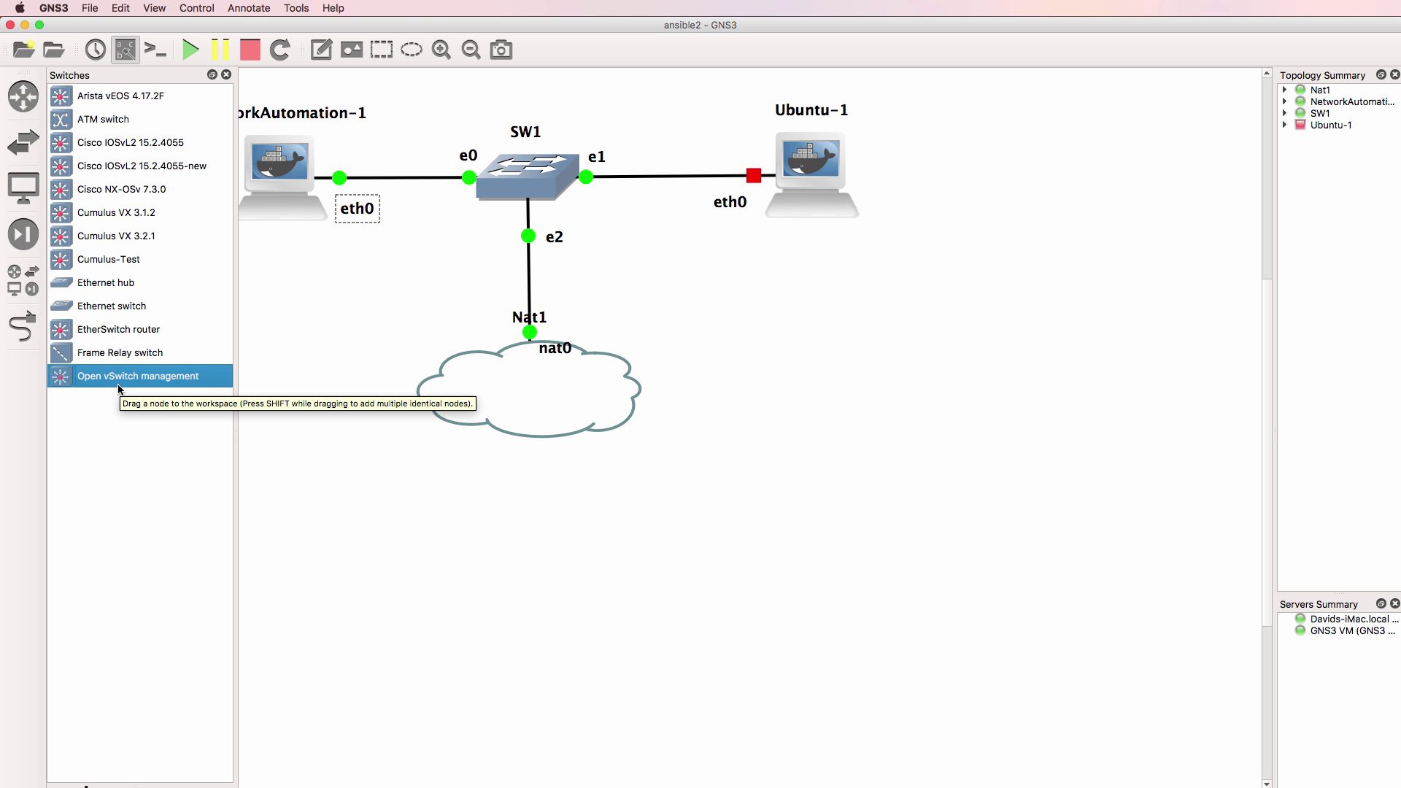
{"action": "left_click_drag", "start_coordinate": [121, 380], "coordinate": [812, 322]}
Start a link from the new switch, then abandon it and leave link drawing mode.
{"action": "left_click", "coordinate": [23, 329]}
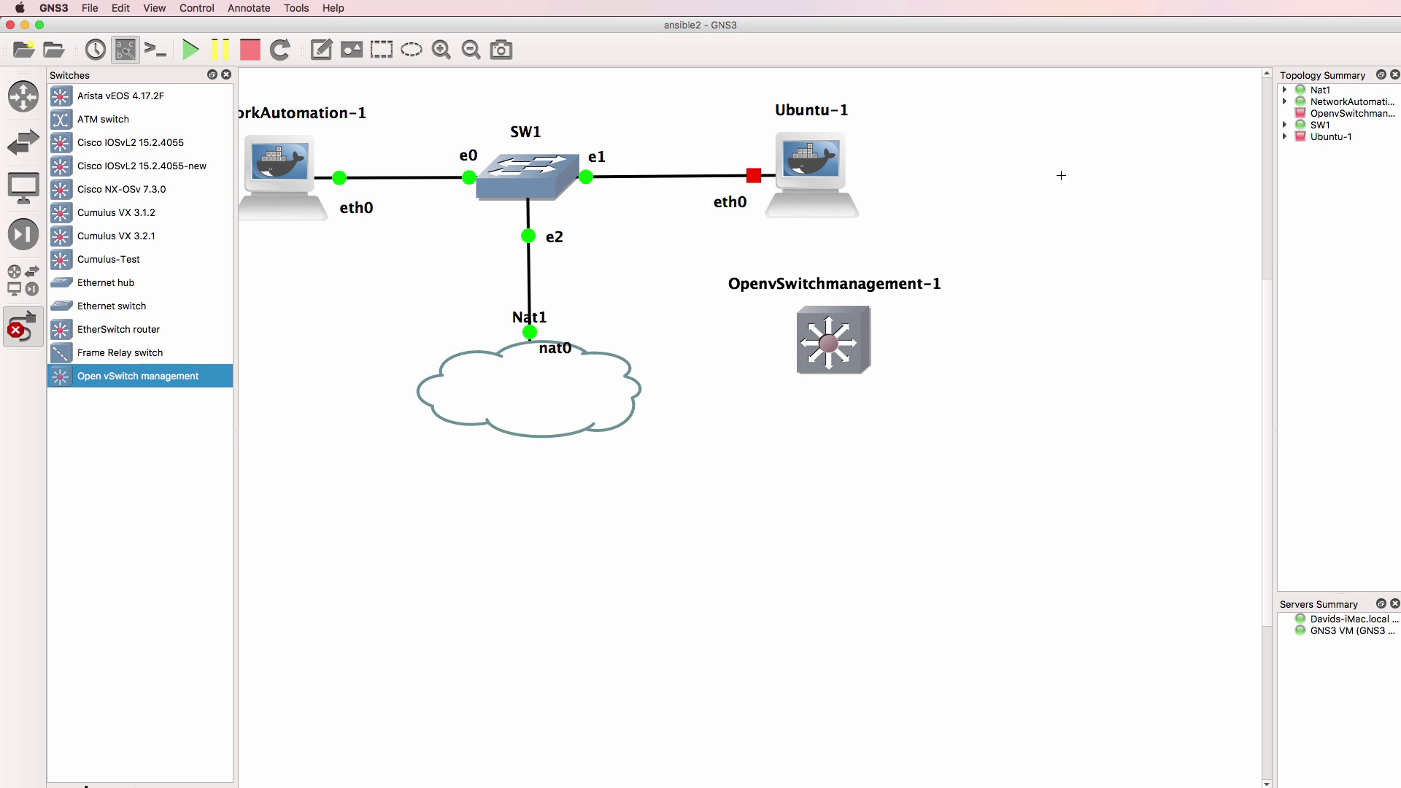
{"action": "left_click", "coordinate": [844, 353]}
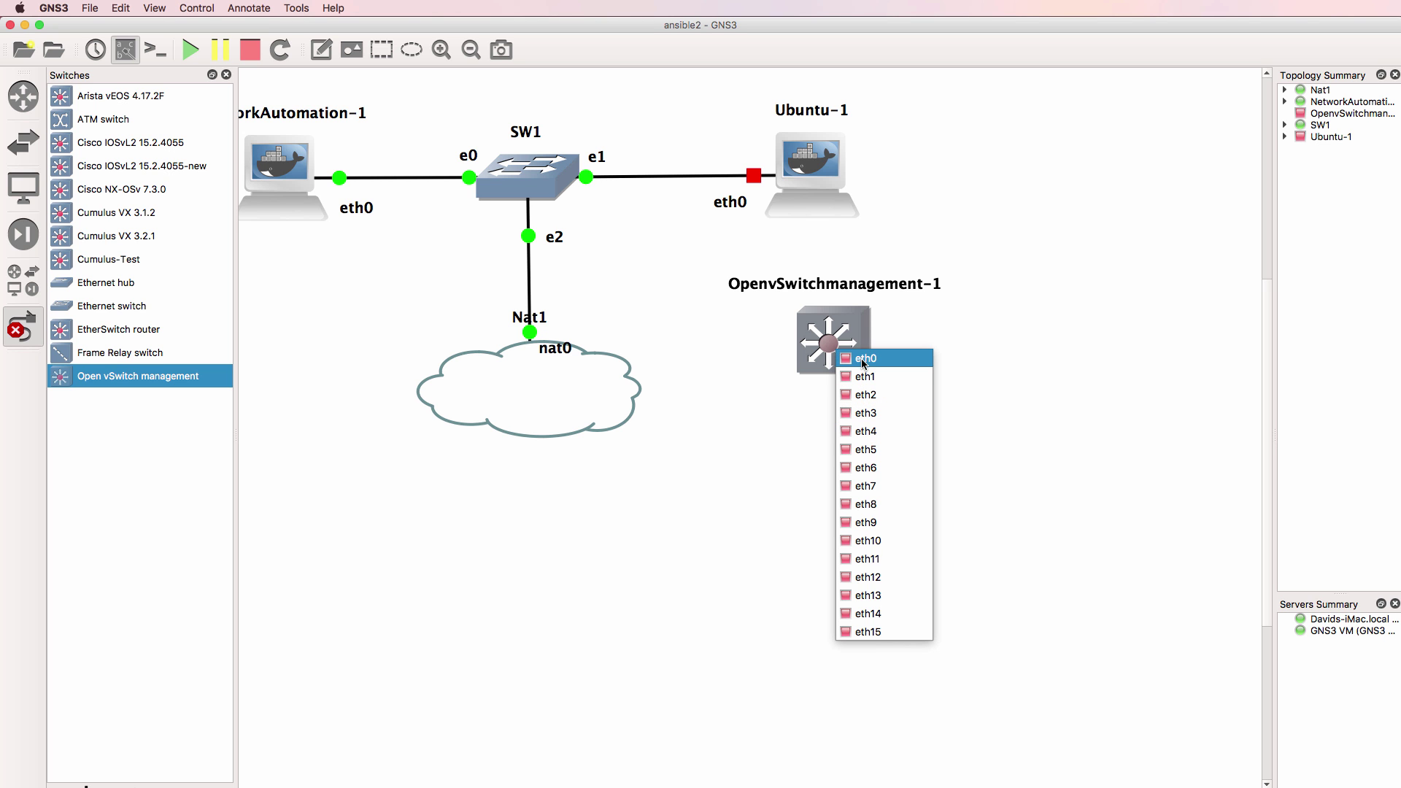
{"action": "left_click", "coordinate": [26, 335]}
{"action": "left_click", "coordinate": [226, 75]}
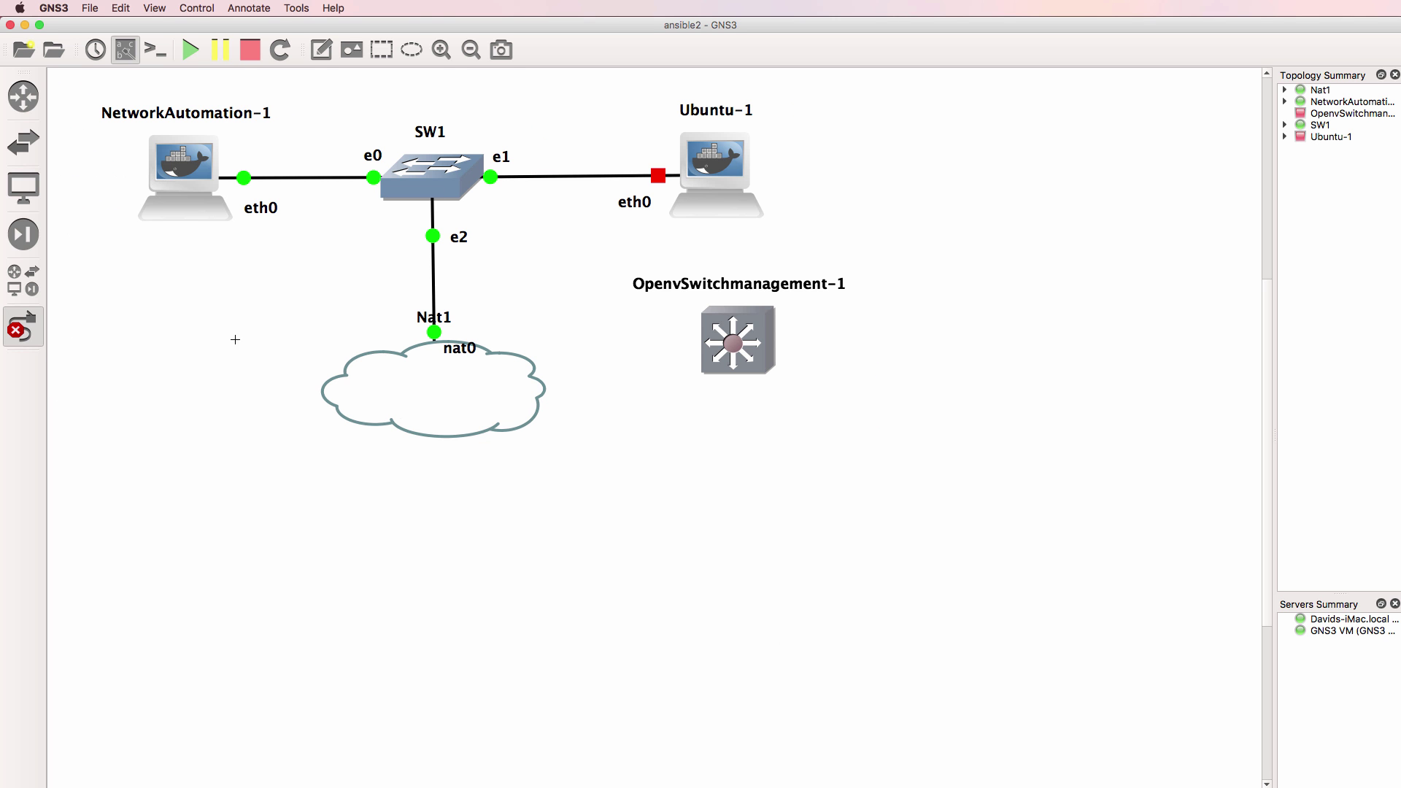
{"action": "left_click", "coordinate": [24, 333]}
Delete the OpenvSwitchmanagement-1 node and confirm the deletion.
{"action": "right_click", "coordinate": [742, 342]}
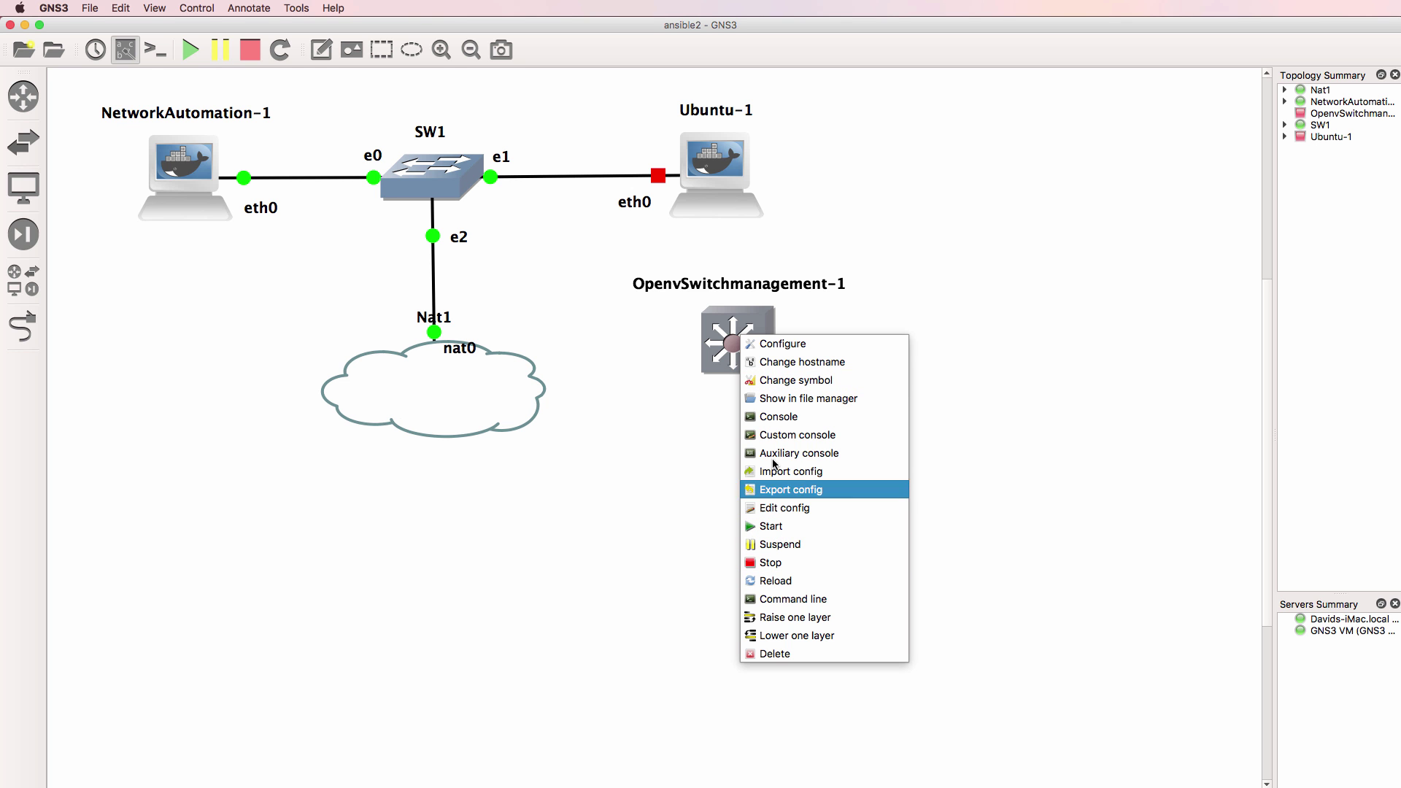
{"action": "left_click", "coordinate": [797, 653]}
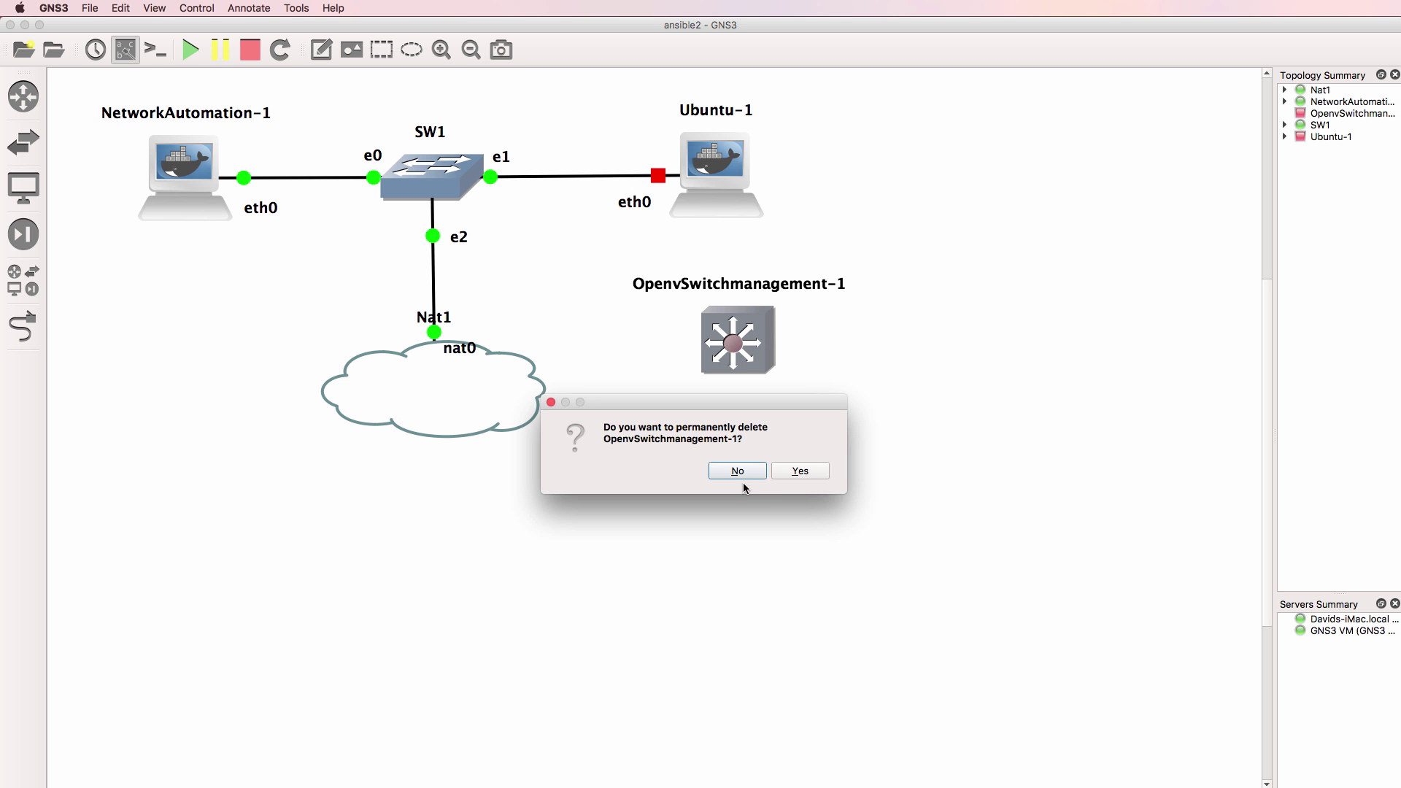
{"action": "left_click", "coordinate": [802, 473]}
Start the Ubuntu-1 container and open its console.
{"action": "right_click", "coordinate": [712, 168]}
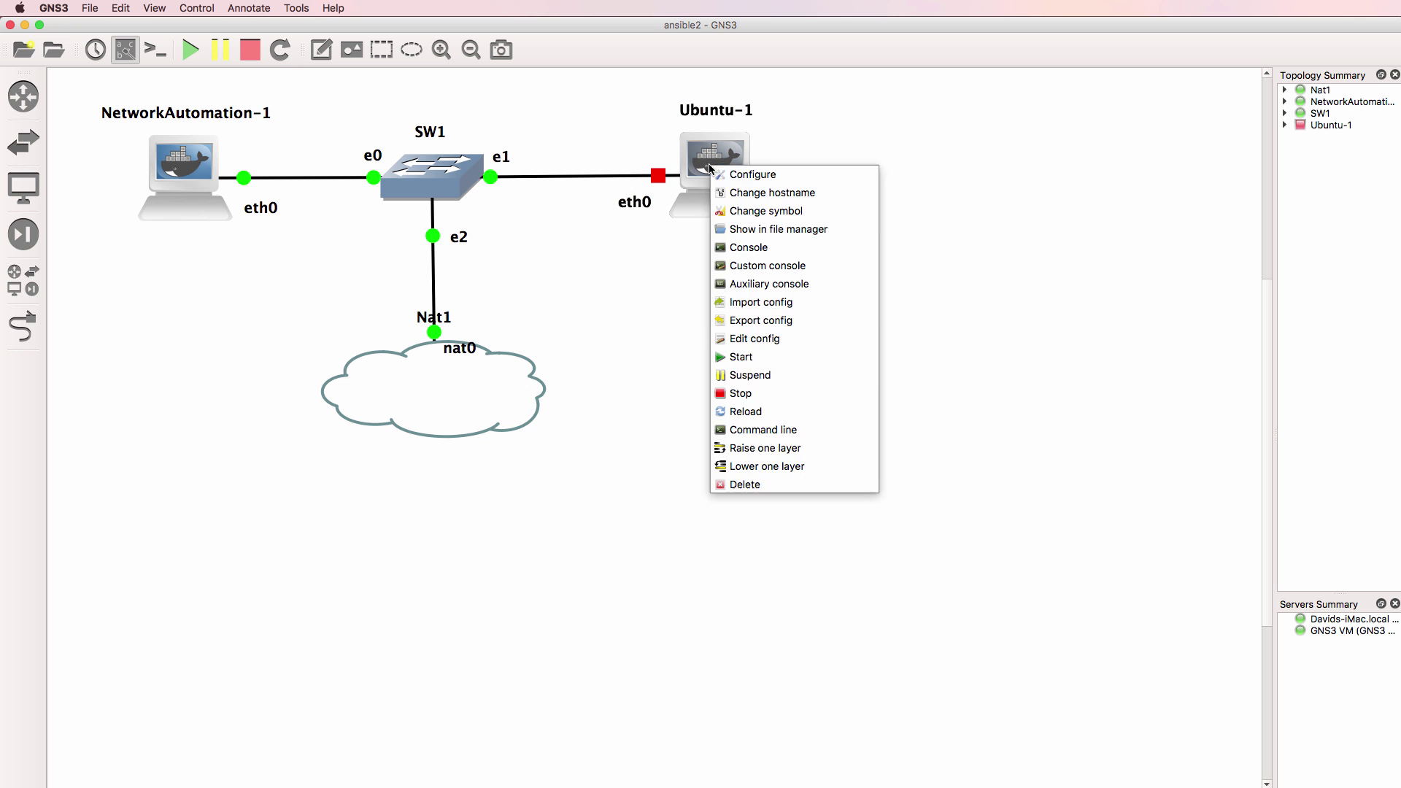
{"action": "left_click", "coordinate": [738, 356]}
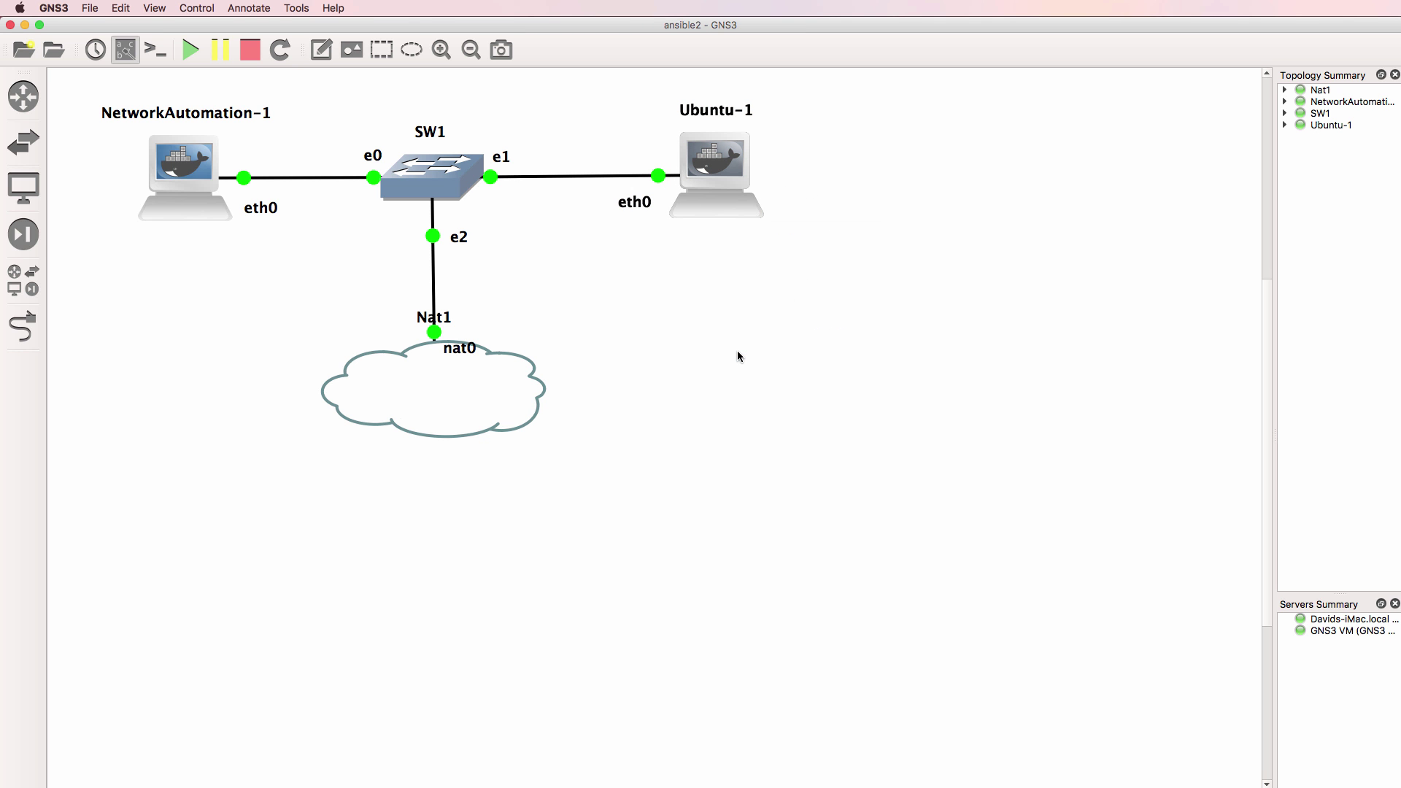
{"action": "right_click", "coordinate": [730, 194]}
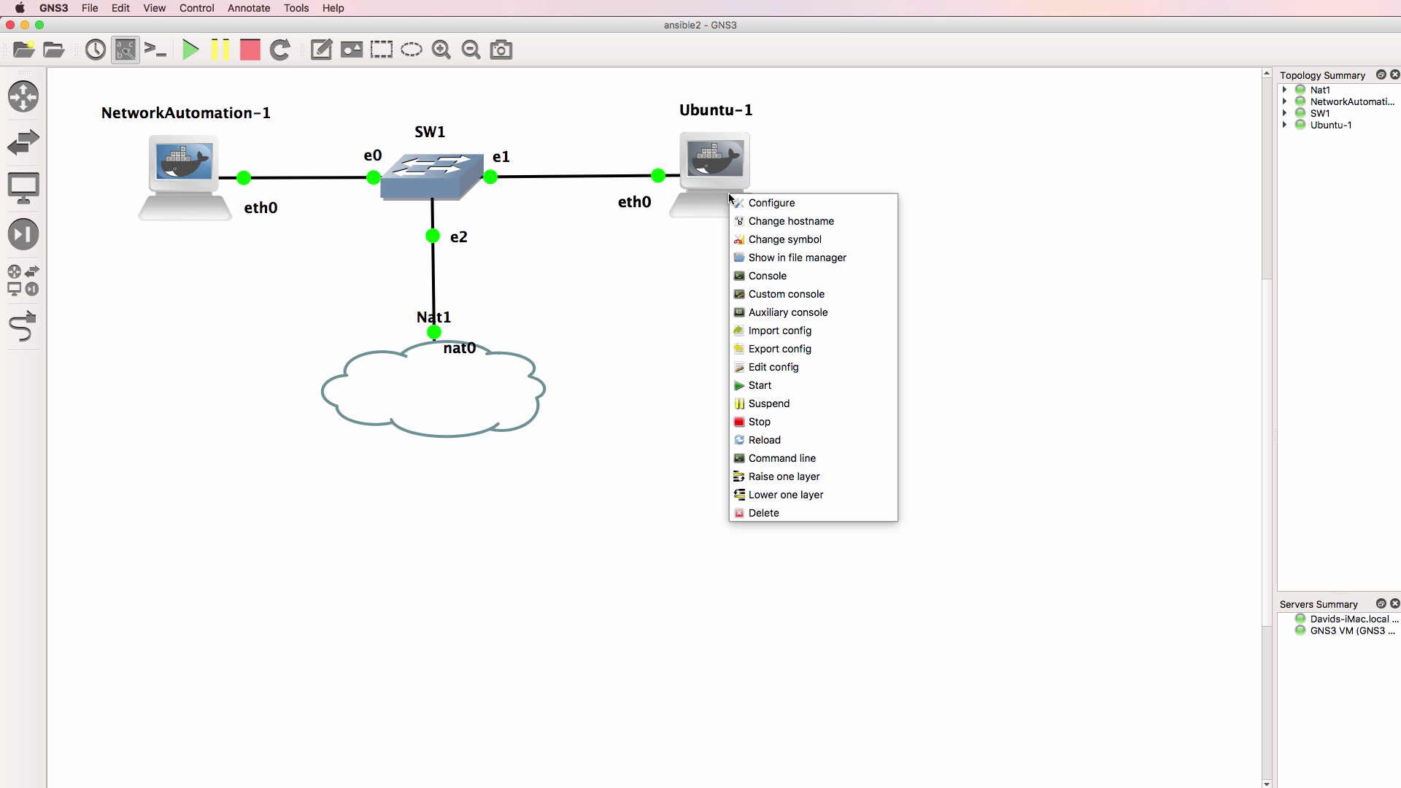
{"action": "left_click", "coordinate": [778, 279]}
Run ifconfig on Ubuntu-1 and highlight eth0, which has only an IPv6 link-local address.
{"action": "left_click_drag", "start_coordinate": [667, 35], "coordinate": [848, 250]}
{"action": "key", "text": "Return"}
{"action": "type", "text": "ifcofnig"}
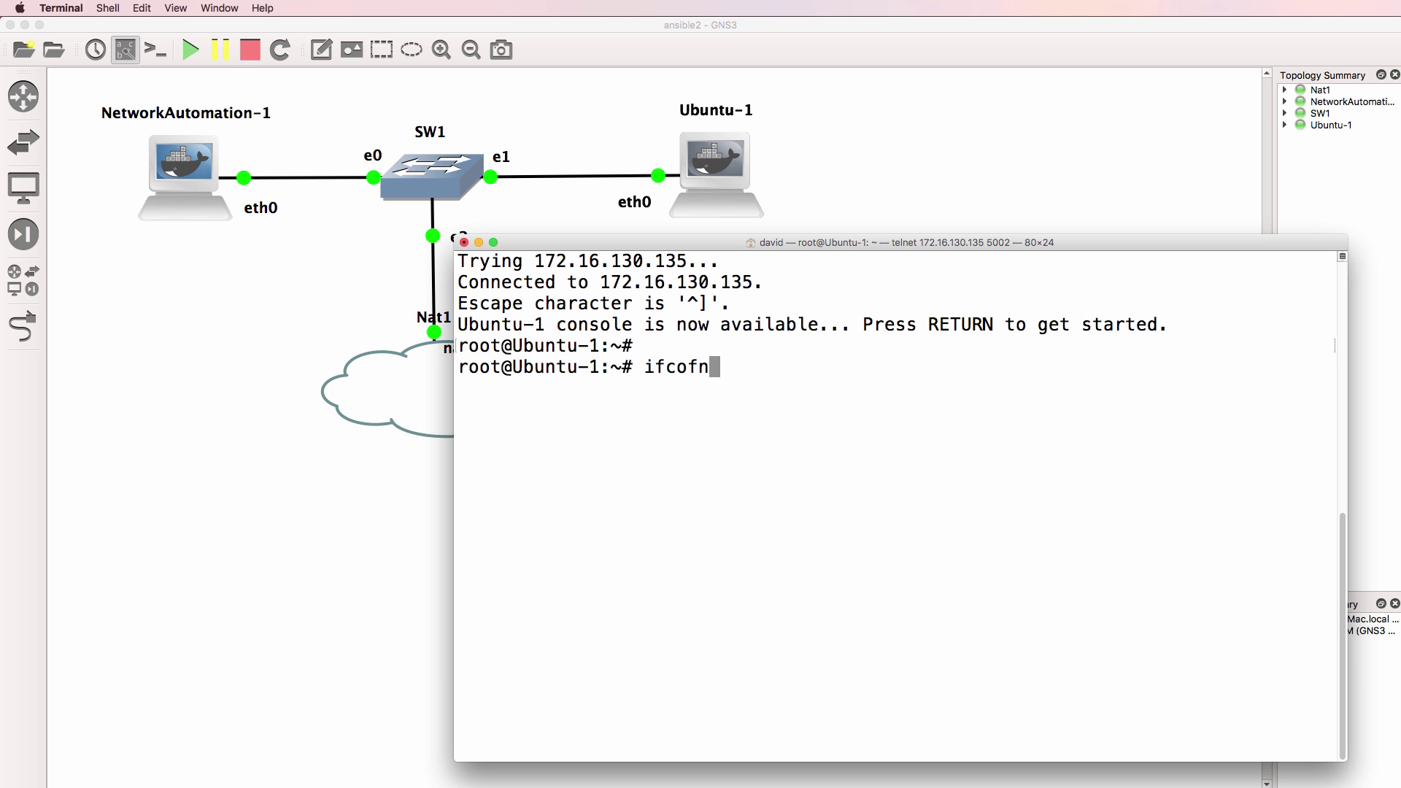
{"action": "key", "text": "Return"}
{"action": "type", "text": "ifconfig"}
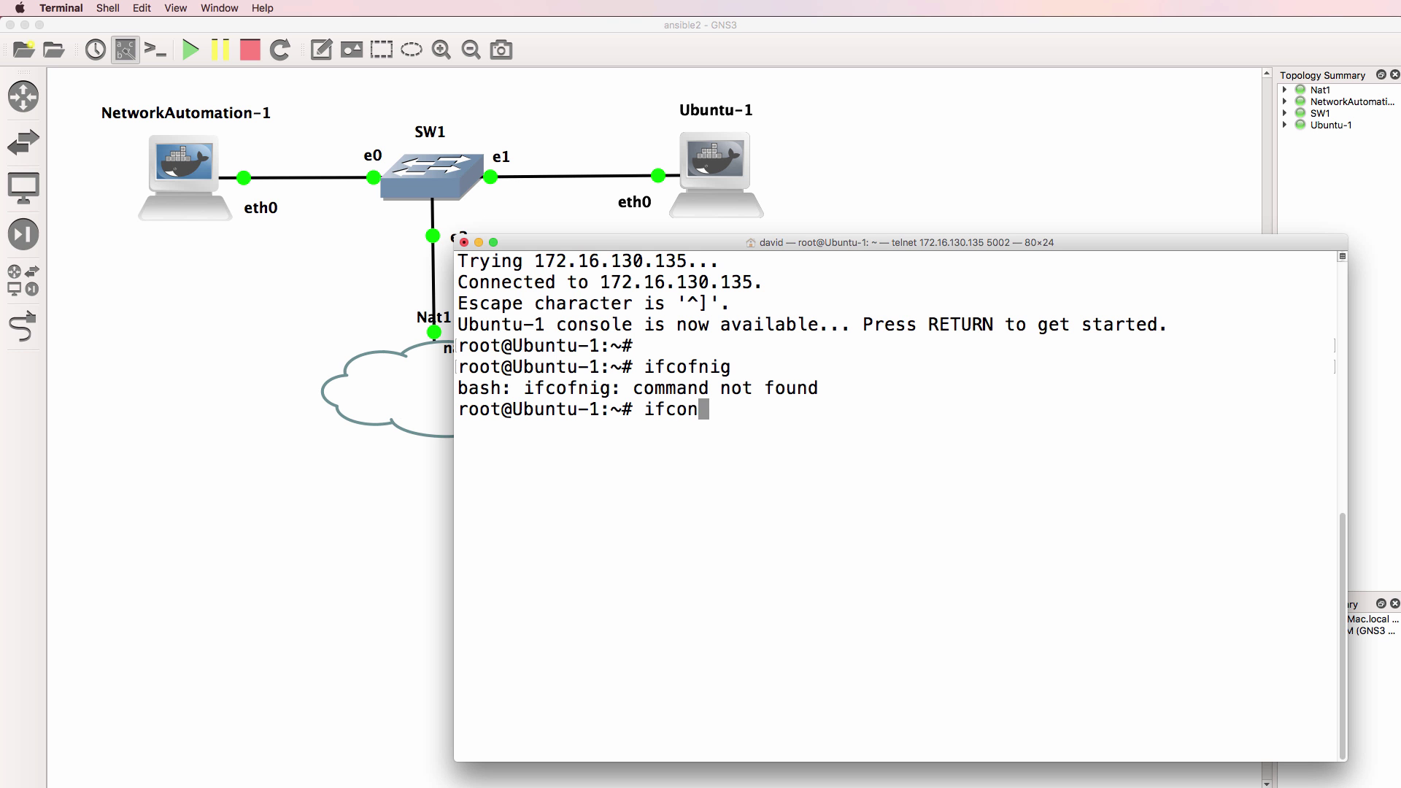
{"action": "key", "text": "Return"}
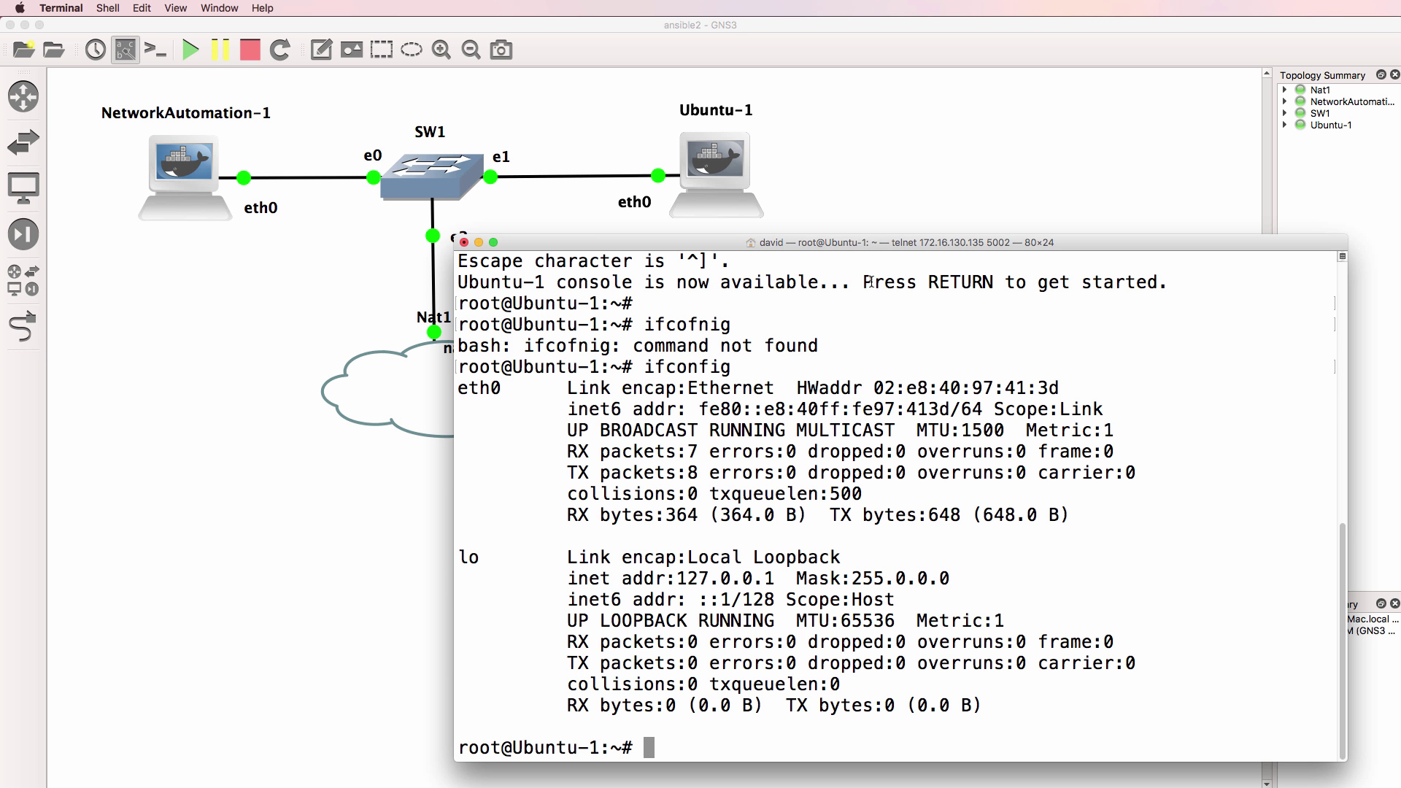
{"action": "triple_click", "coordinate": [860, 379]}
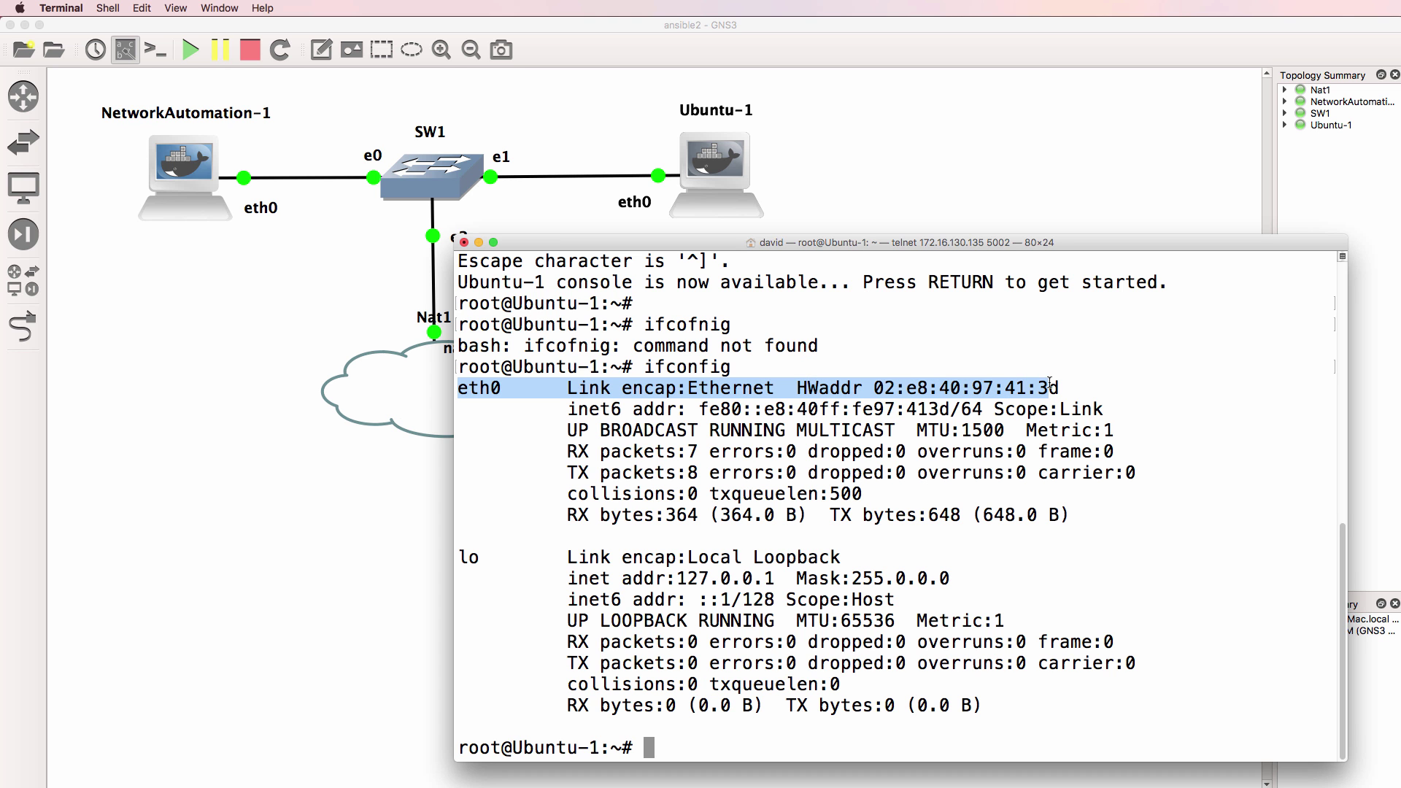
{"action": "left_click_drag", "start_coordinate": [901, 248], "coordinate": [895, 219]}
Open /etc/network/interfaces in nano on Ubuntu-1.
{"action": "type", "text": "nano /etc//ne"}
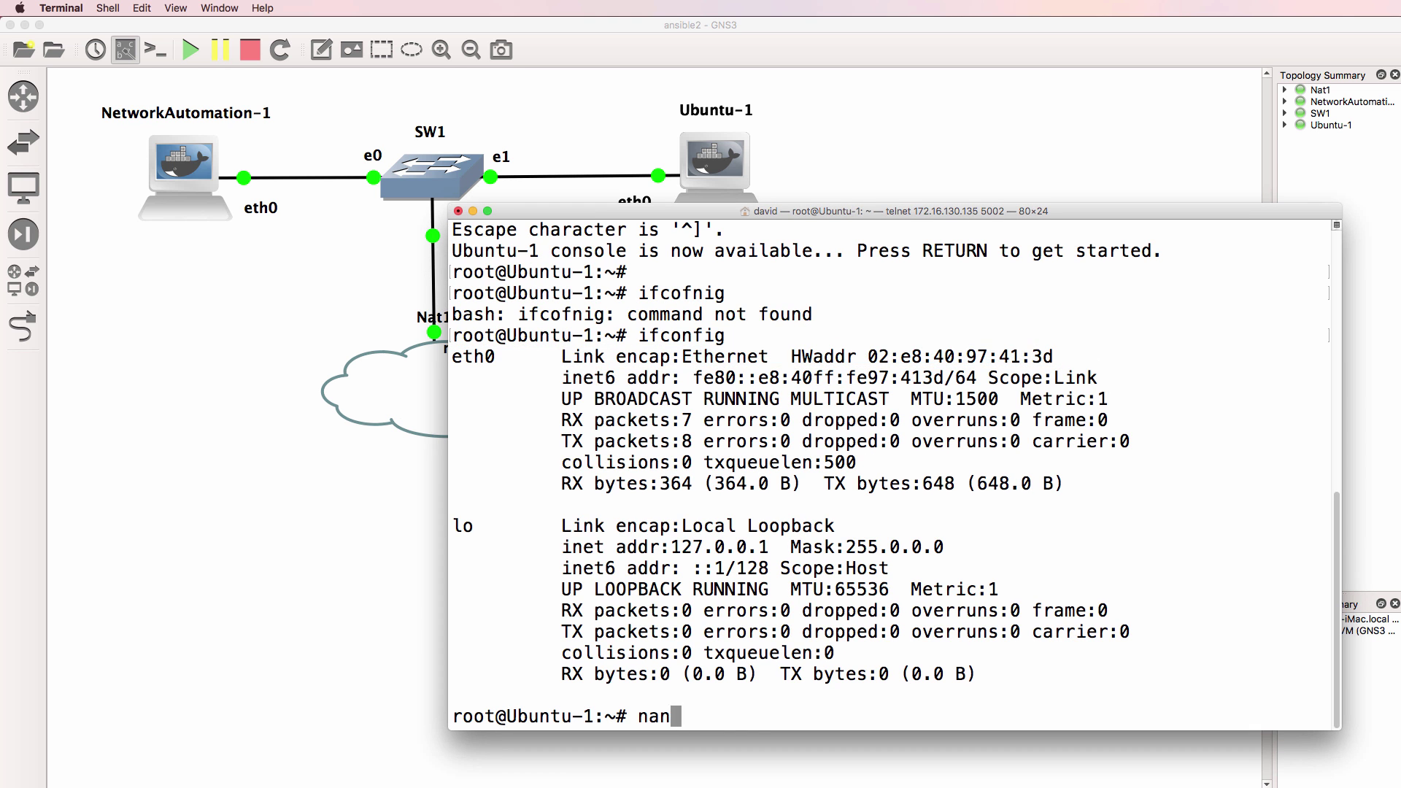
{"action": "key", "text": "BackSpace"}
{"action": "key", "text": "BackSpace"}
{"action": "key", "text": "BackSpace"}
{"action": "type", "text": "ne"}
{"action": "key", "text": "Tab"}
{"action": "type", "text": "/in"}
{"action": "key", "text": "Tab"}
{"action": "key", "text": "Return"}
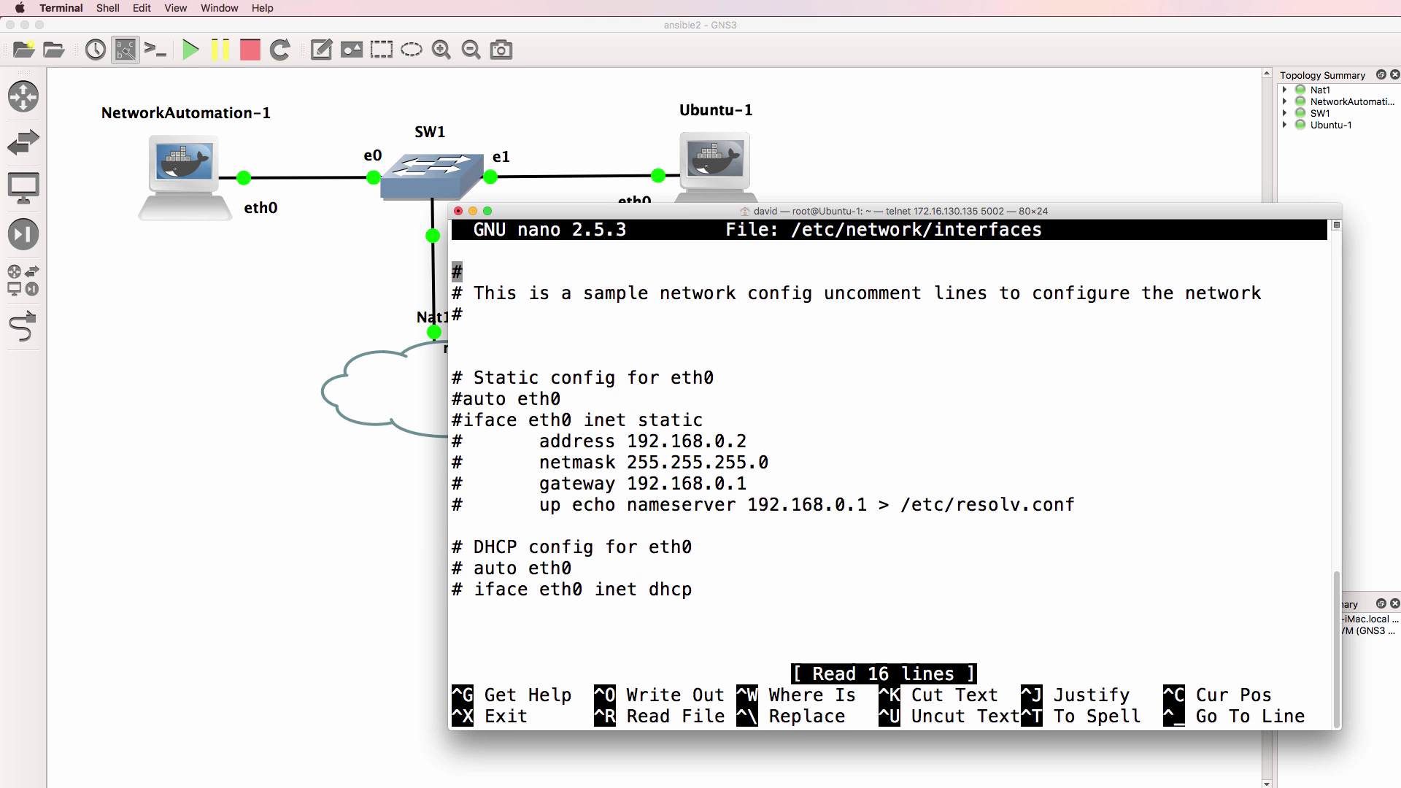
Uncomment the auto eth0 and iface eth0 inet dhcp lines and save the file.
{"action": "key", "text": "Down"}
{"action": "key", "text": "Down"}
{"action": "key", "text": "Down"}
{"action": "key", "text": "Down"}
{"action": "key", "text": "Down"}
{"action": "key", "text": "Down"}
{"action": "key", "text": "Down"}
{"action": "key", "text": "Down"}
{"action": "key", "text": "Down"}
{"action": "key", "text": "Down"}
{"action": "key", "text": "Down"}
{"action": "key", "text": "Down"}
{"action": "key", "text": "Down"}
{"action": "key", "text": "Down"}
{"action": "key", "text": "Down"}
{"action": "key", "text": "Delete"}
{"action": "key", "text": "Down"}
{"action": "key", "text": "Delete"}
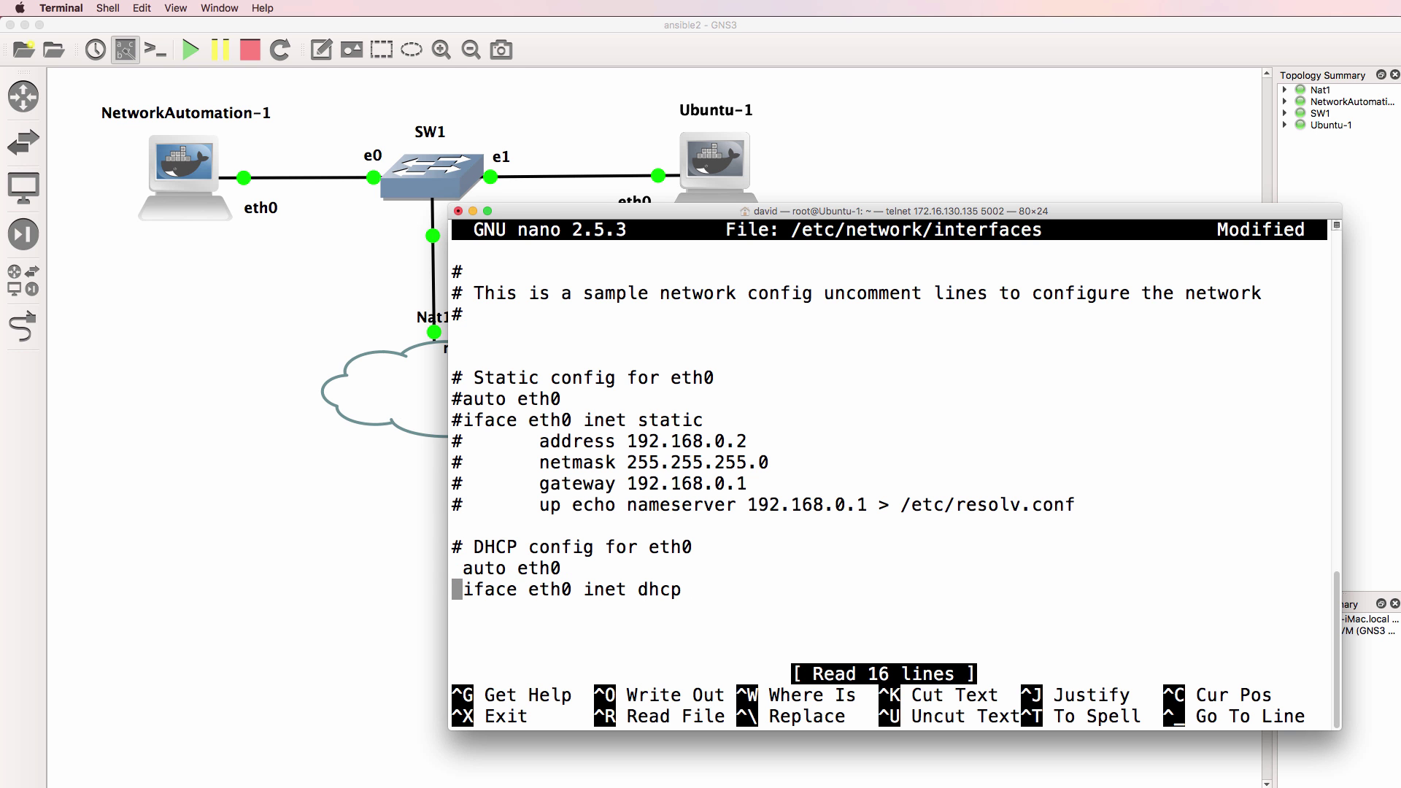
{"action": "key", "text": "ctrl+x"}
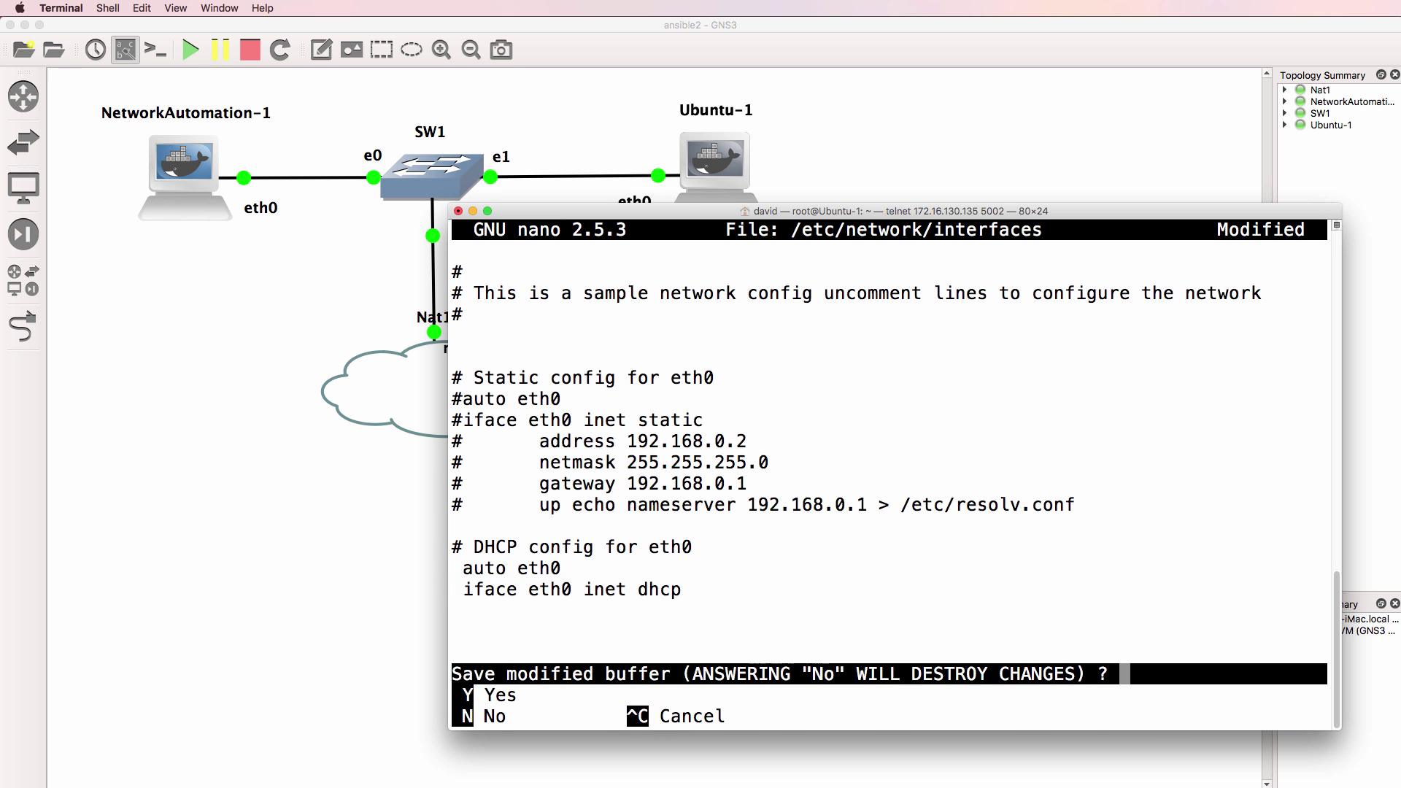
{"action": "key", "text": "y"}
{"action": "key", "text": "Return"}
Reopen the interfaces file to verify the DHCP lines are uncommented, then exit nano.
{"action": "key", "text": "Up"}
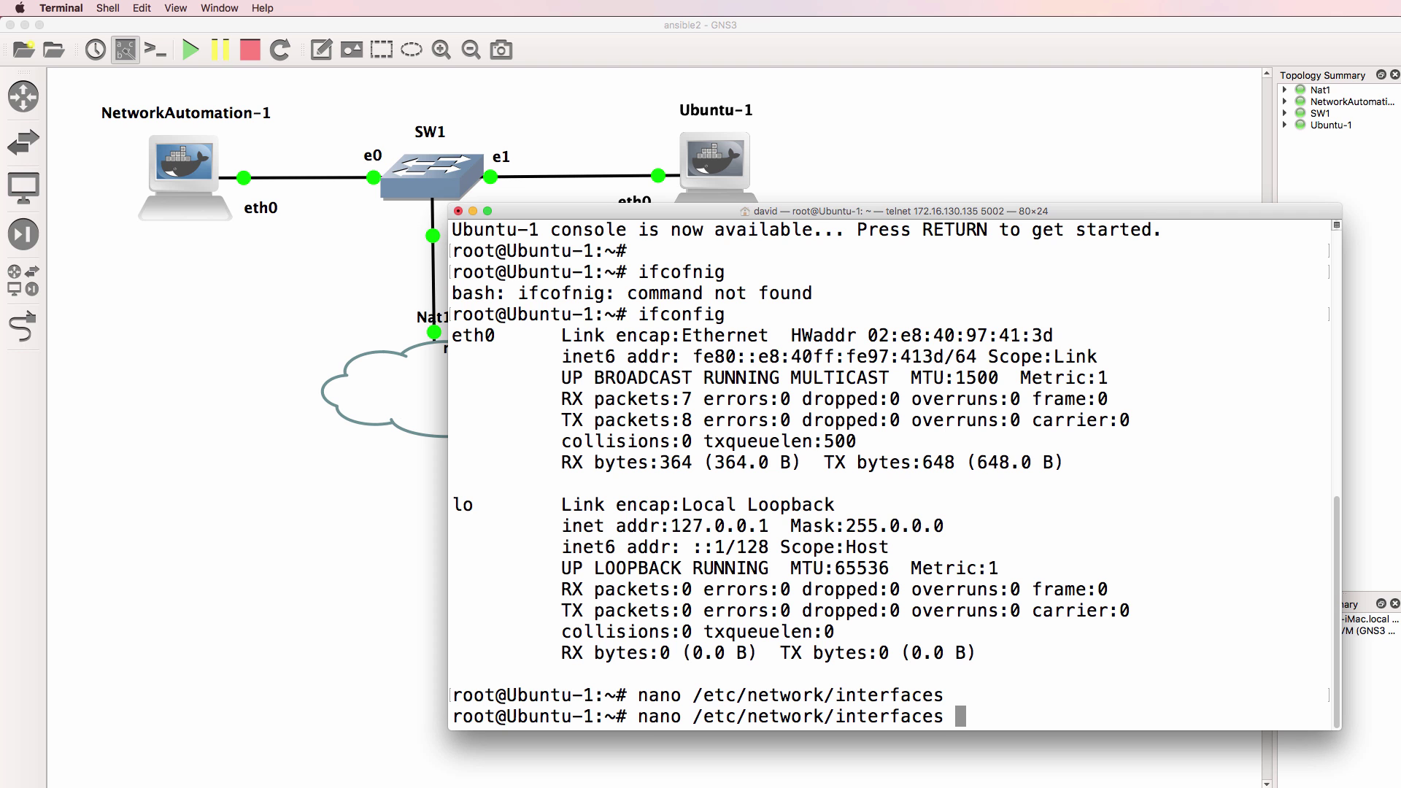
{"action": "key", "text": "Return"}
{"action": "key", "text": "Down"}
{"action": "key", "text": "Down"}
{"action": "key", "text": "Down"}
{"action": "key", "text": "Down"}
{"action": "key", "text": "Down"}
{"action": "key", "text": "Down"}
{"action": "key", "text": "Down"}
{"action": "key", "text": "Down"}
{"action": "key", "text": "Down"}
{"action": "key", "text": "Down"}
{"action": "key", "text": "Down"}
{"action": "key", "text": "Down"}
{"action": "key", "text": "Down"}
{"action": "key", "text": "Down"}
{"action": "key", "text": "Down"}
{"action": "key", "text": "Down"}
{"action": "key", "text": "Up"}
{"action": "key", "text": "Down"}
{"action": "key", "text": "Up"}
{"action": "key", "text": "Down"}
{"action": "left_click", "coordinate": [286, 437]}
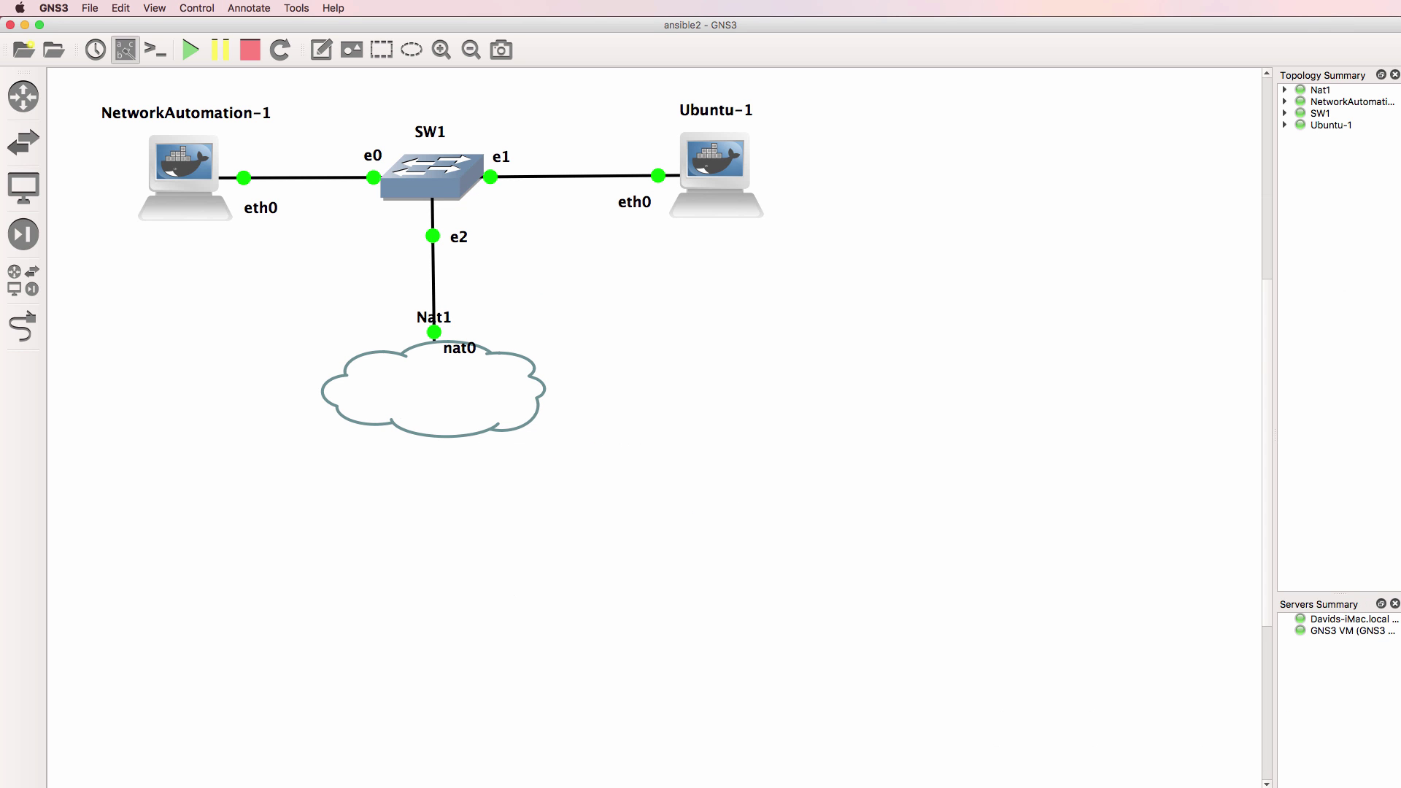
{"action": "key", "text": "super+Tab"}
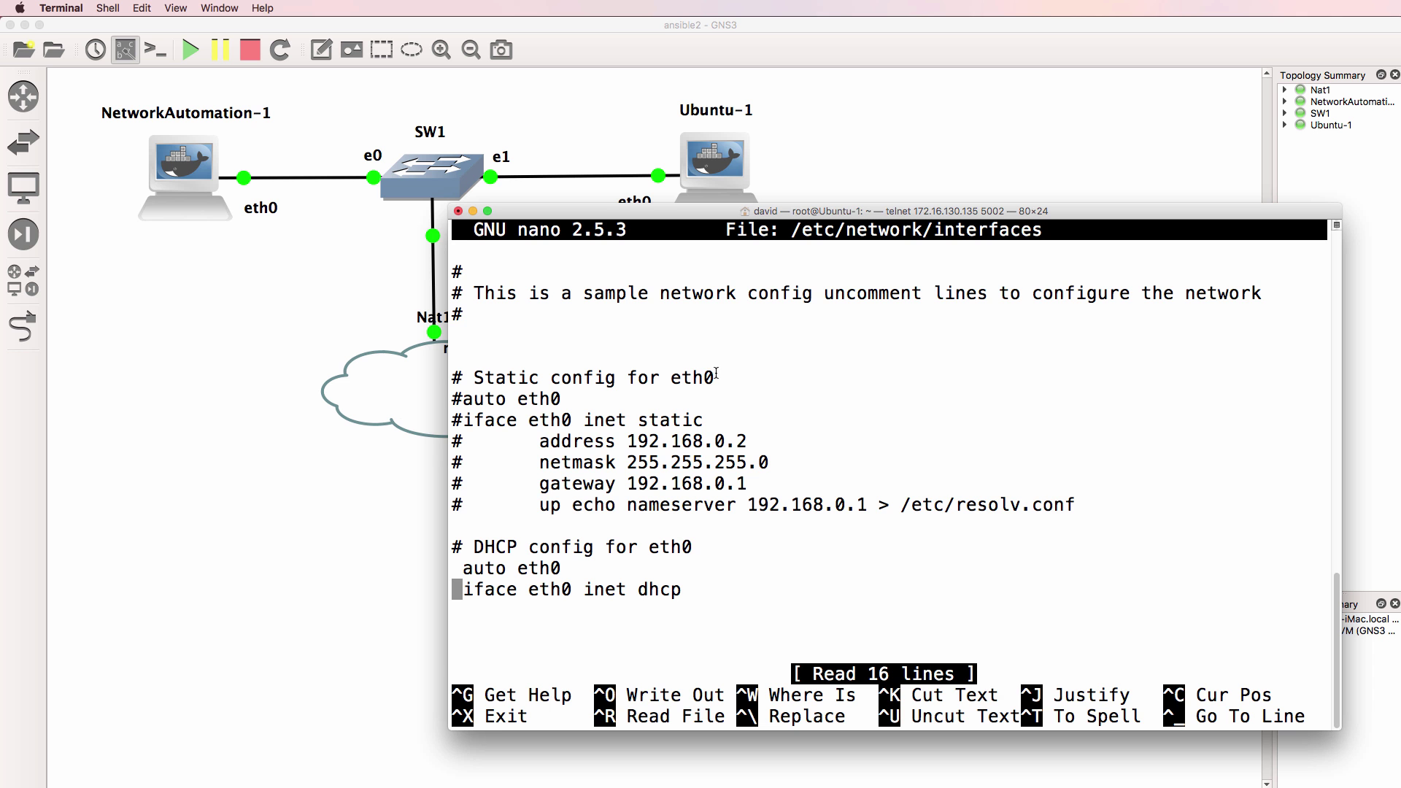
{"action": "key", "text": "ctrl+x"}
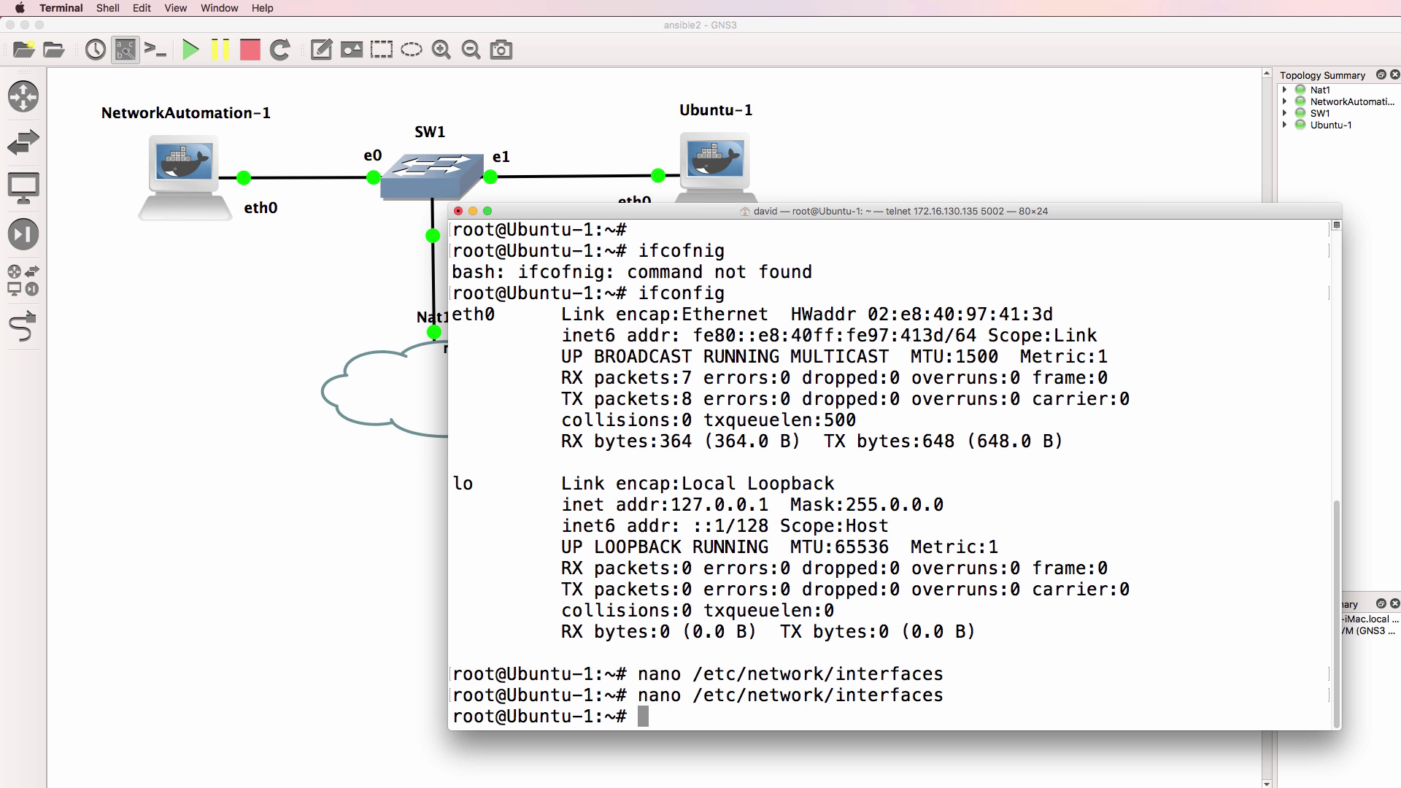
{"action": "key", "text": "Up"}
Exit nano and restart Ubuntu-1 by stopping and starting the container.
{"action": "key", "text": "Return"}
{"action": "key", "text": "Down"}
{"action": "key", "text": "Down"}
{"action": "key", "text": "Down"}
{"action": "key", "text": "Down"}
{"action": "key", "text": "Down"}
{"action": "key", "text": "Down"}
{"action": "key", "text": "Down"}
{"action": "key", "text": "Down"}
{"action": "key", "text": "Down"}
{"action": "key", "text": "Down"}
{"action": "key", "text": "Down"}
{"action": "key", "text": "Down"}
{"action": "key", "text": "ctrl+x"}
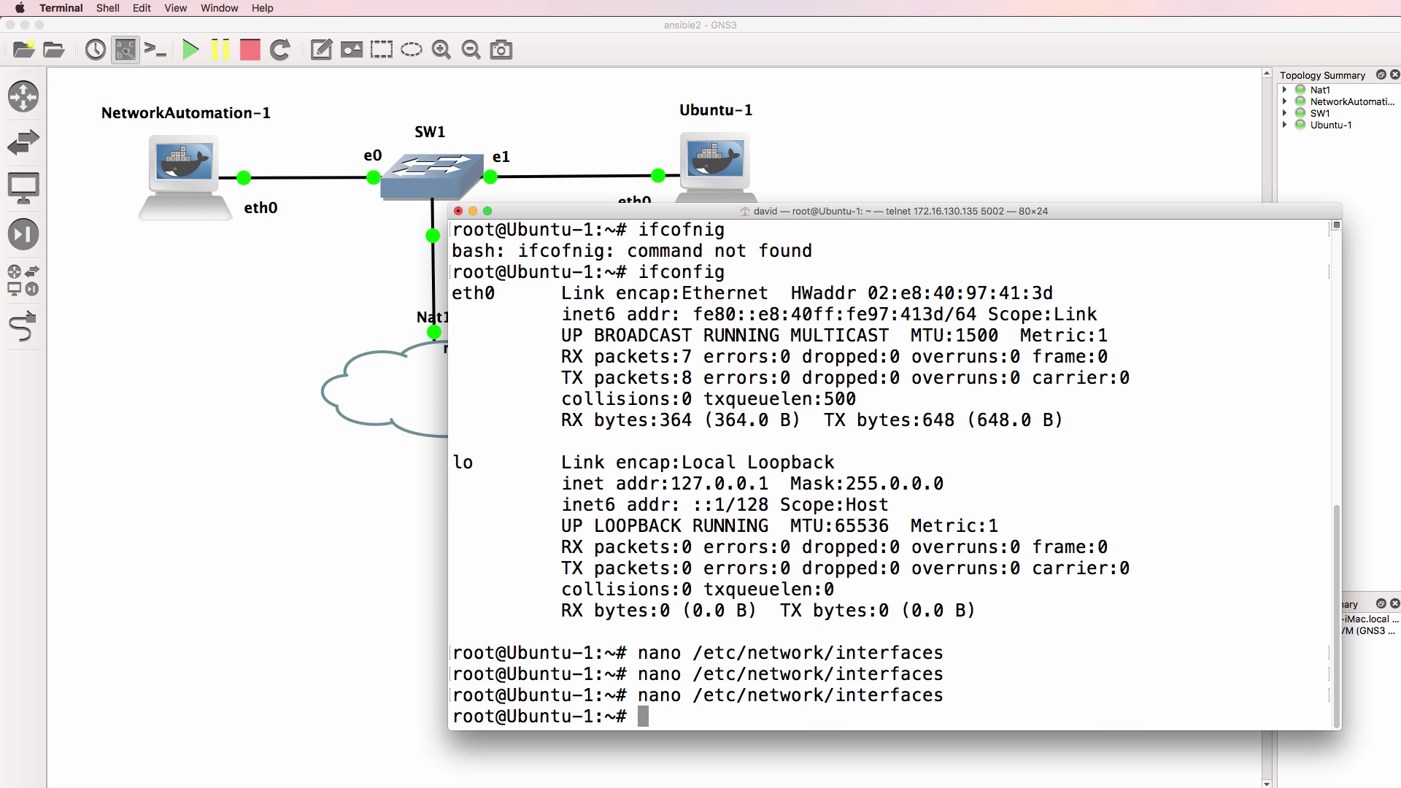
{"action": "left_click", "coordinate": [976, 142]}
{"action": "right_click", "coordinate": [709, 173]}
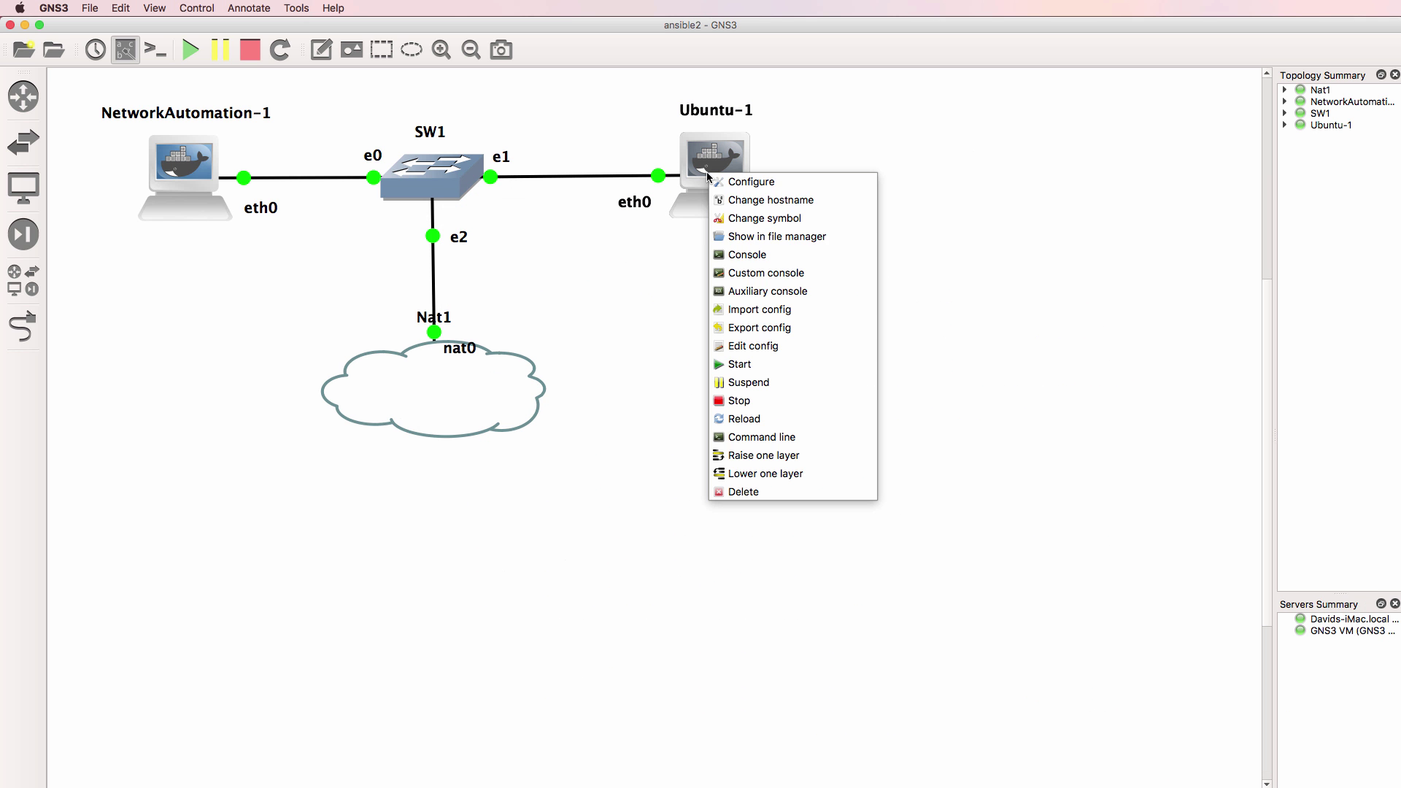
{"action": "left_click", "coordinate": [751, 400]}
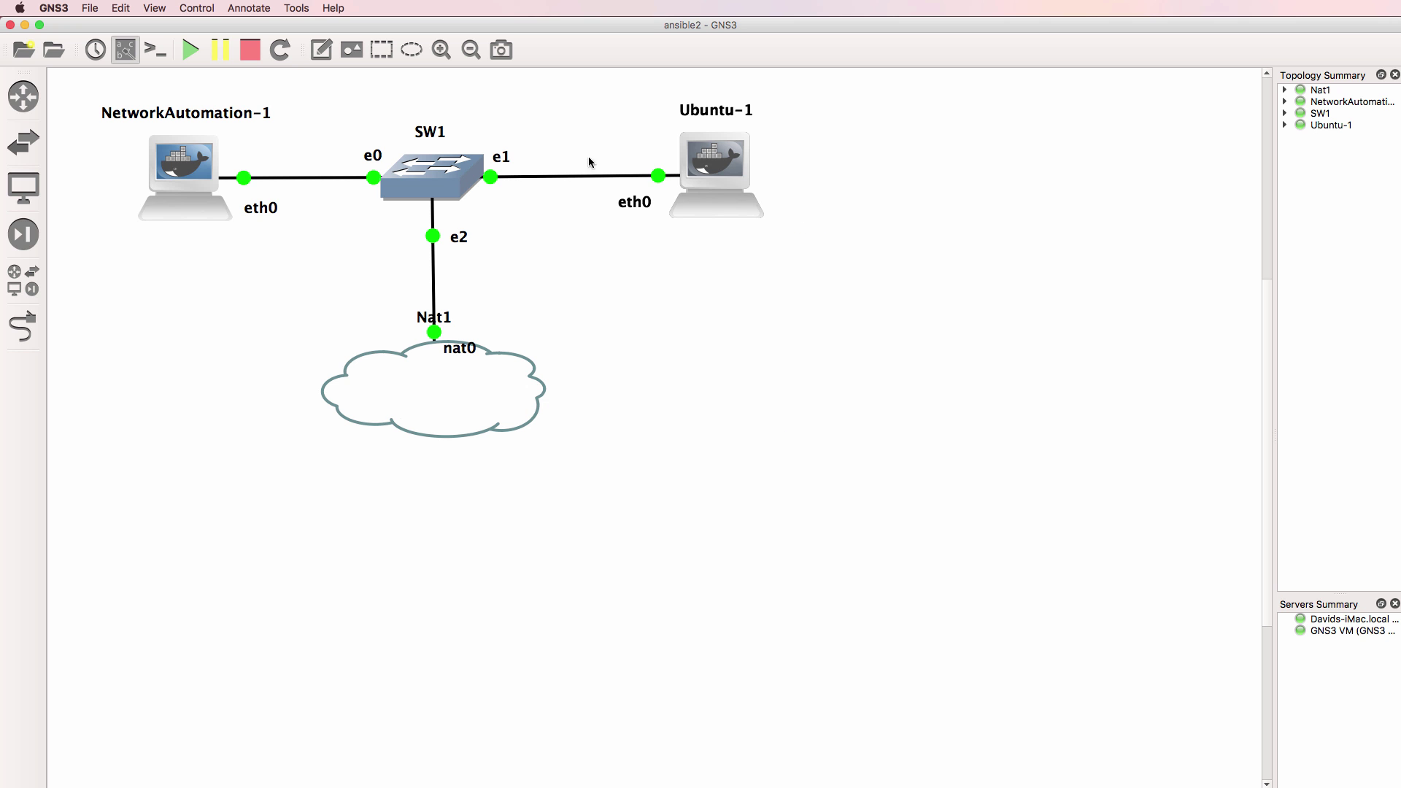
{"action": "right_click", "coordinate": [717, 170]}
{"action": "left_click", "coordinate": [755, 362]}
Open a fresh Ubuntu-1 console and close the old finished terminal window.
{"action": "right_click", "coordinate": [726, 172]}
{"action": "left_click", "coordinate": [777, 252]}
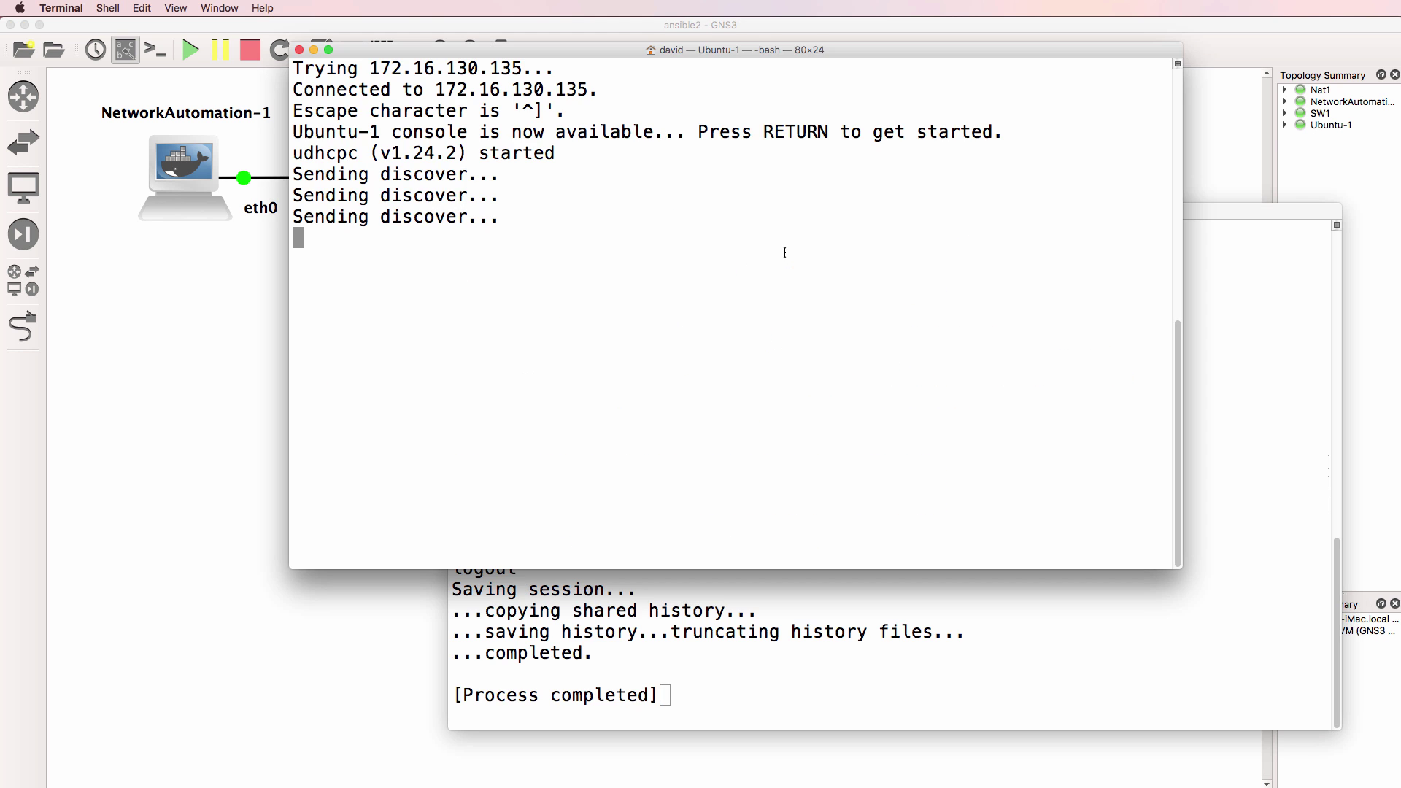
{"action": "left_click", "coordinate": [776, 631]}
{"action": "key", "text": "super+w"}
{"action": "left_click_drag", "start_coordinate": [495, 56], "coordinate": [666, 239]}
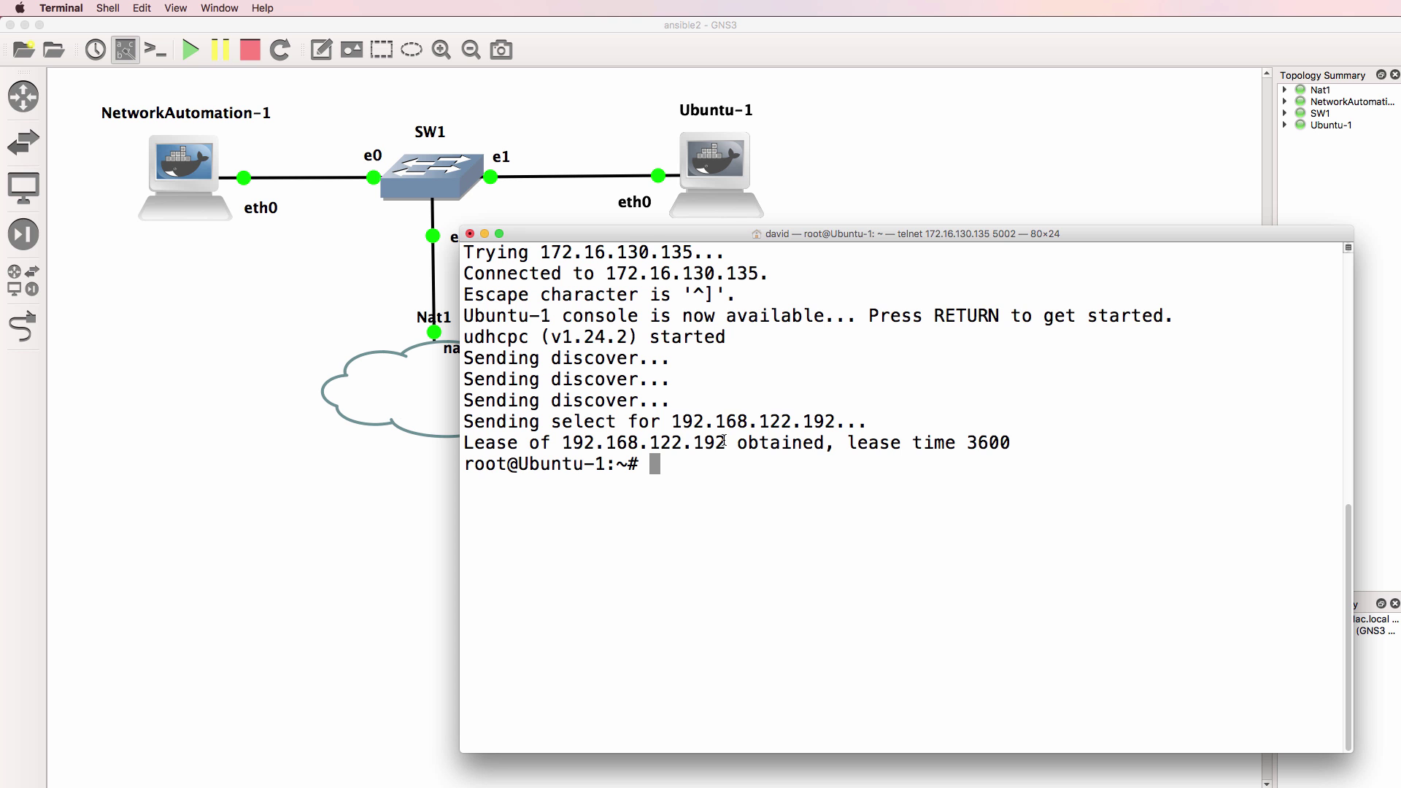
{"action": "left_click_drag", "start_coordinate": [723, 441], "coordinate": [562, 442]}
{"action": "left_click", "coordinate": [561, 440]}
Confirm DHCP address 192.168.122.192 with ifconfig, then ping google.com successfully.
{"action": "type", "text": "ifconfig"}
{"action": "key", "text": "Return"}
{"action": "left_click_drag", "start_coordinate": [861, 400], "coordinate": [678, 397]}
{"action": "type", "text": "ping google.com"}
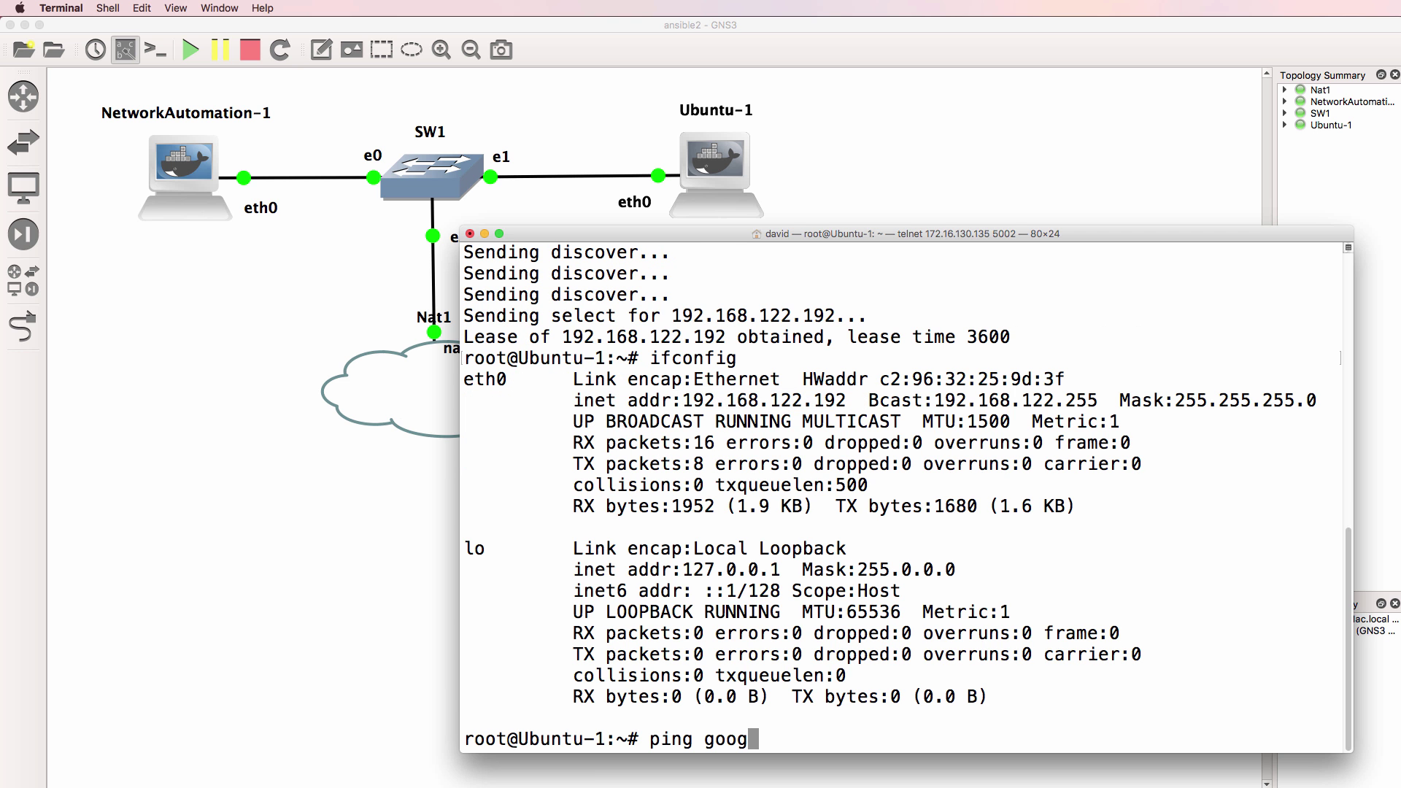
{"action": "key", "text": "Return"}
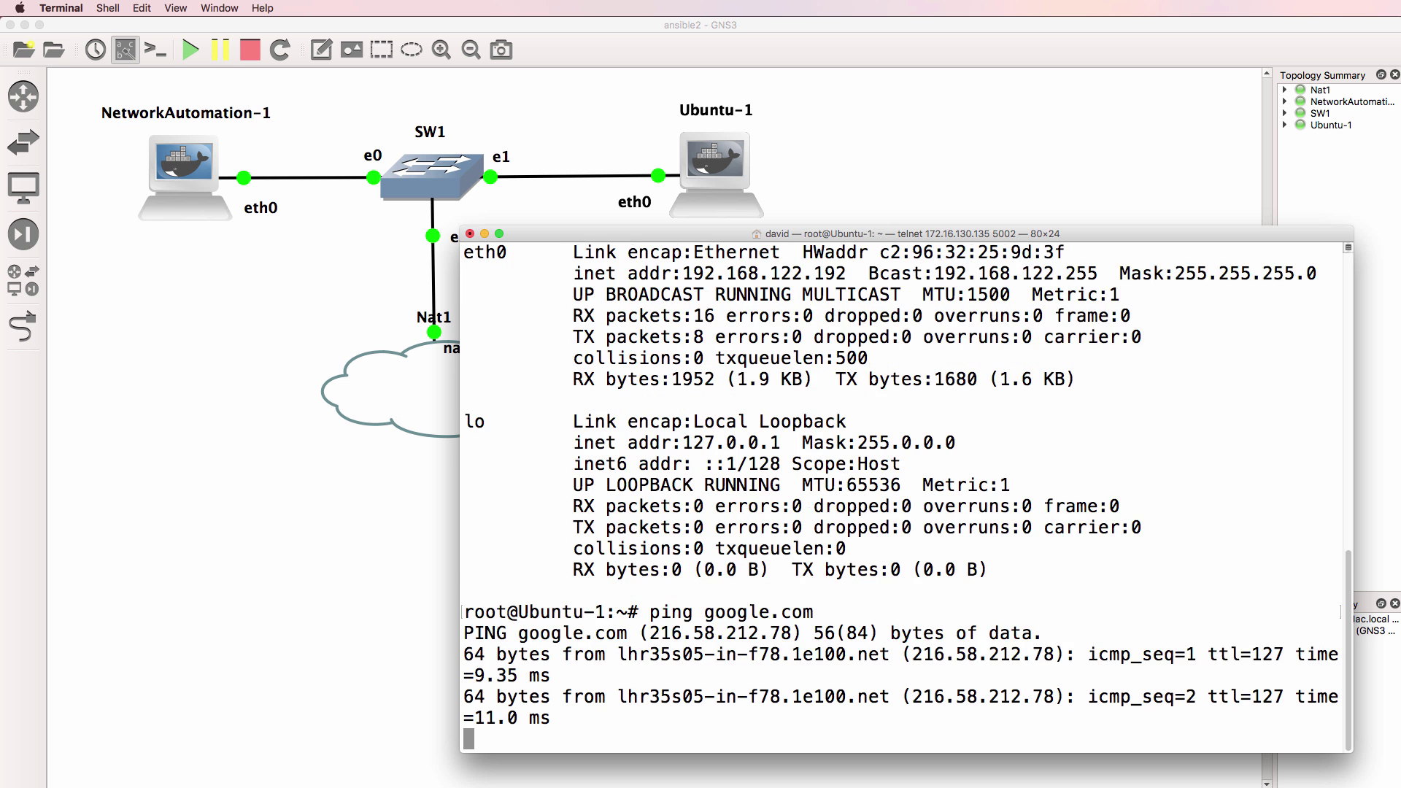
{"action": "key", "text": "ctrl+c"}
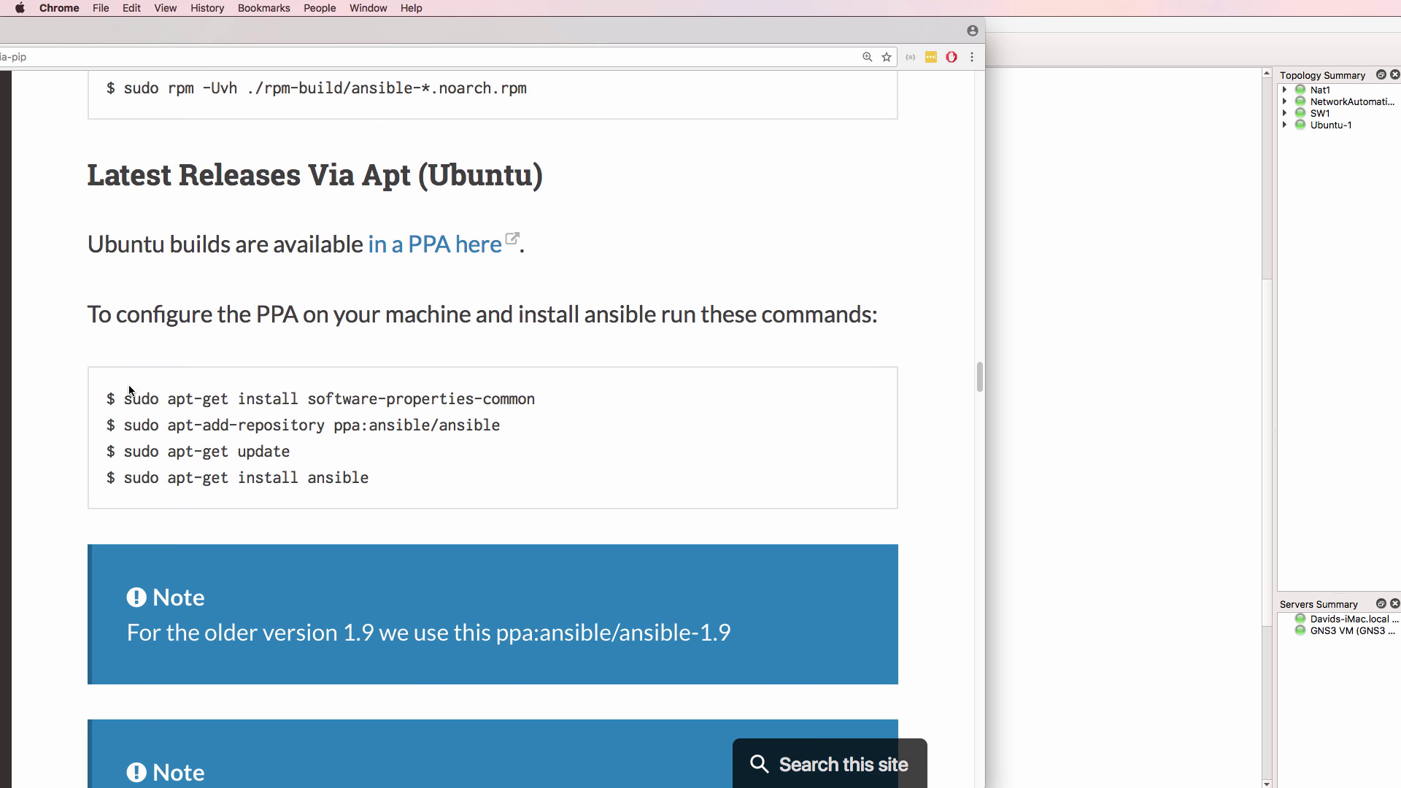
Copy the software-properties-common install command from the docs into the Ubuntu-1 console.
{"action": "left_click_drag", "start_coordinate": [536, 401], "coordinate": [116, 399]}
{"action": "right_click", "coordinate": [155, 407]}
{"action": "left_click", "coordinate": [157, 425]}
{"action": "key", "text": "super+Tab"}
{"action": "right_click", "coordinate": [729, 436]}
{"action": "left_click", "coordinate": [772, 509]}
Strip the leading sudo and run the software-properties-common install command.
{"action": "right_click", "coordinate": [772, 511]}
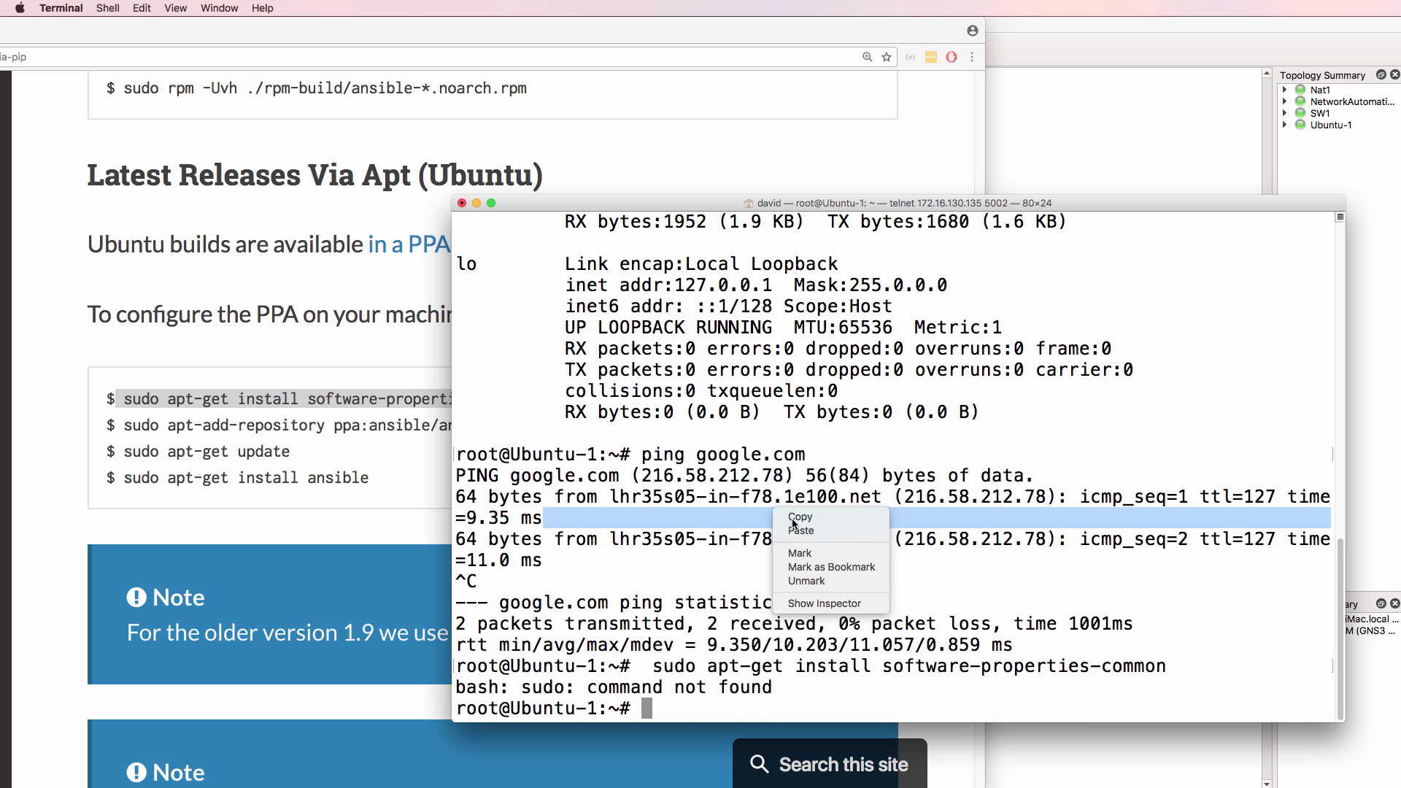
{"action": "left_click", "coordinate": [841, 534]}
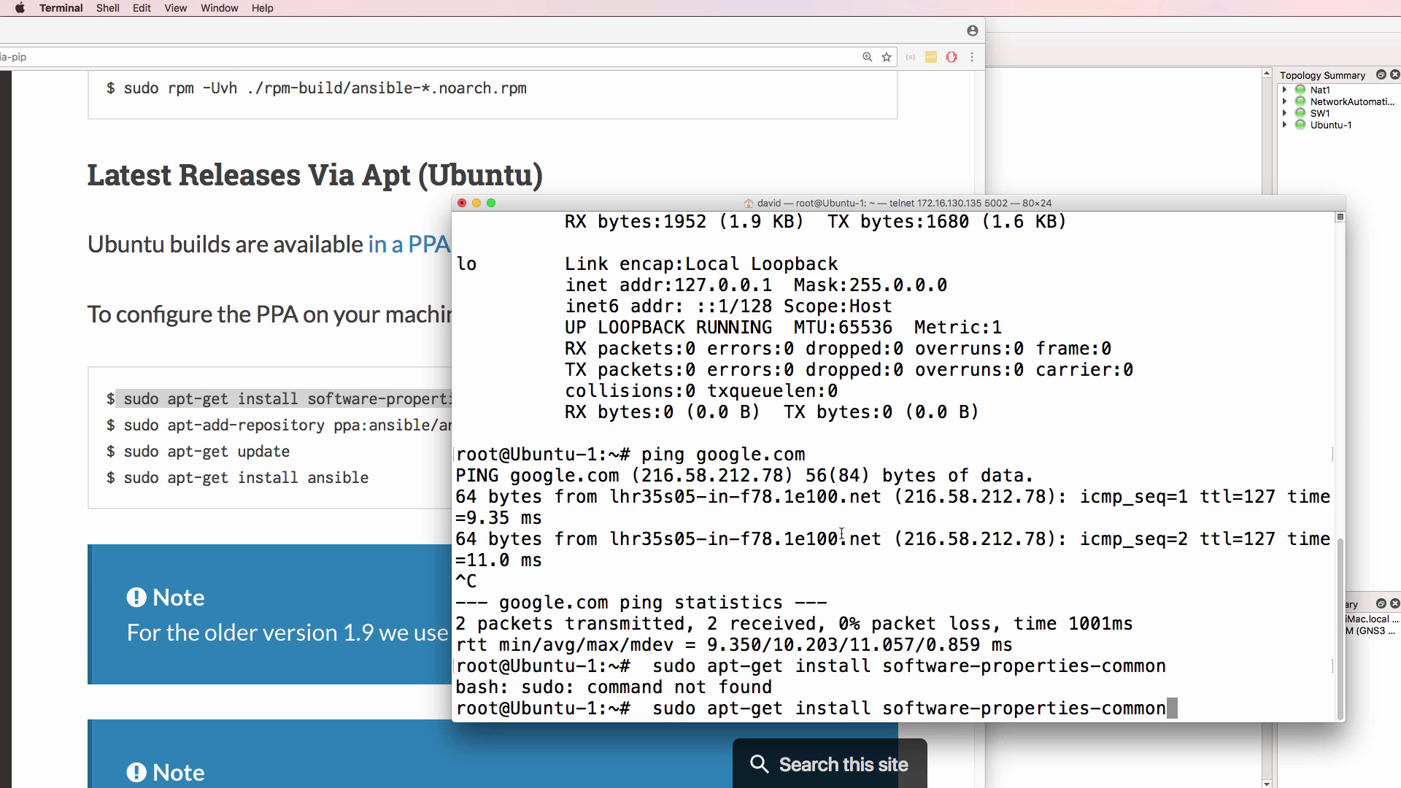
{"action": "key", "text": "ctrl+a"}
{"action": "key", "text": "Delete"}
{"action": "key", "text": "Delete"}
{"action": "key", "text": "Delete"}
{"action": "key", "text": "Delete"}
{"action": "key", "text": "Delete"}
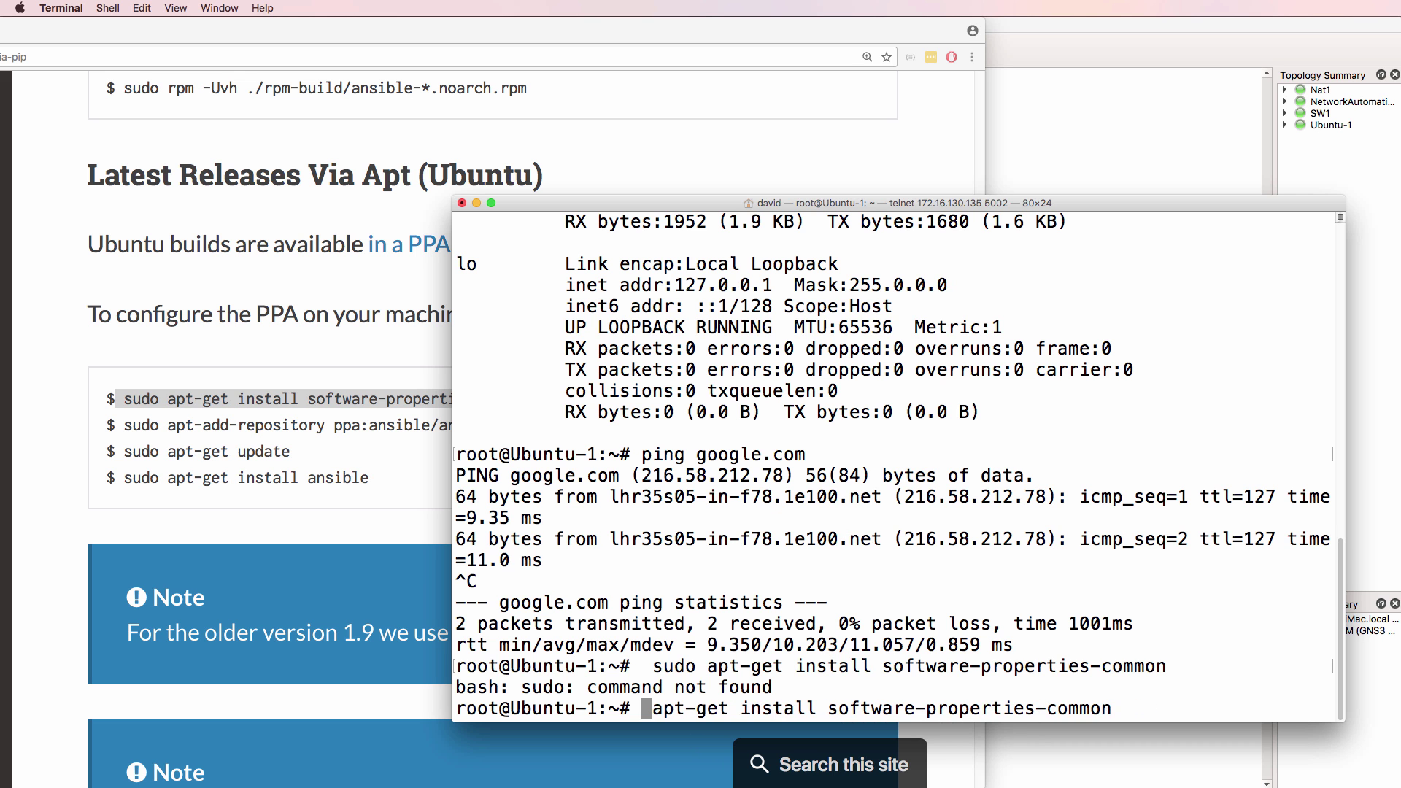
{"action": "key", "text": "Delete"}
{"action": "key", "text": "Return"}
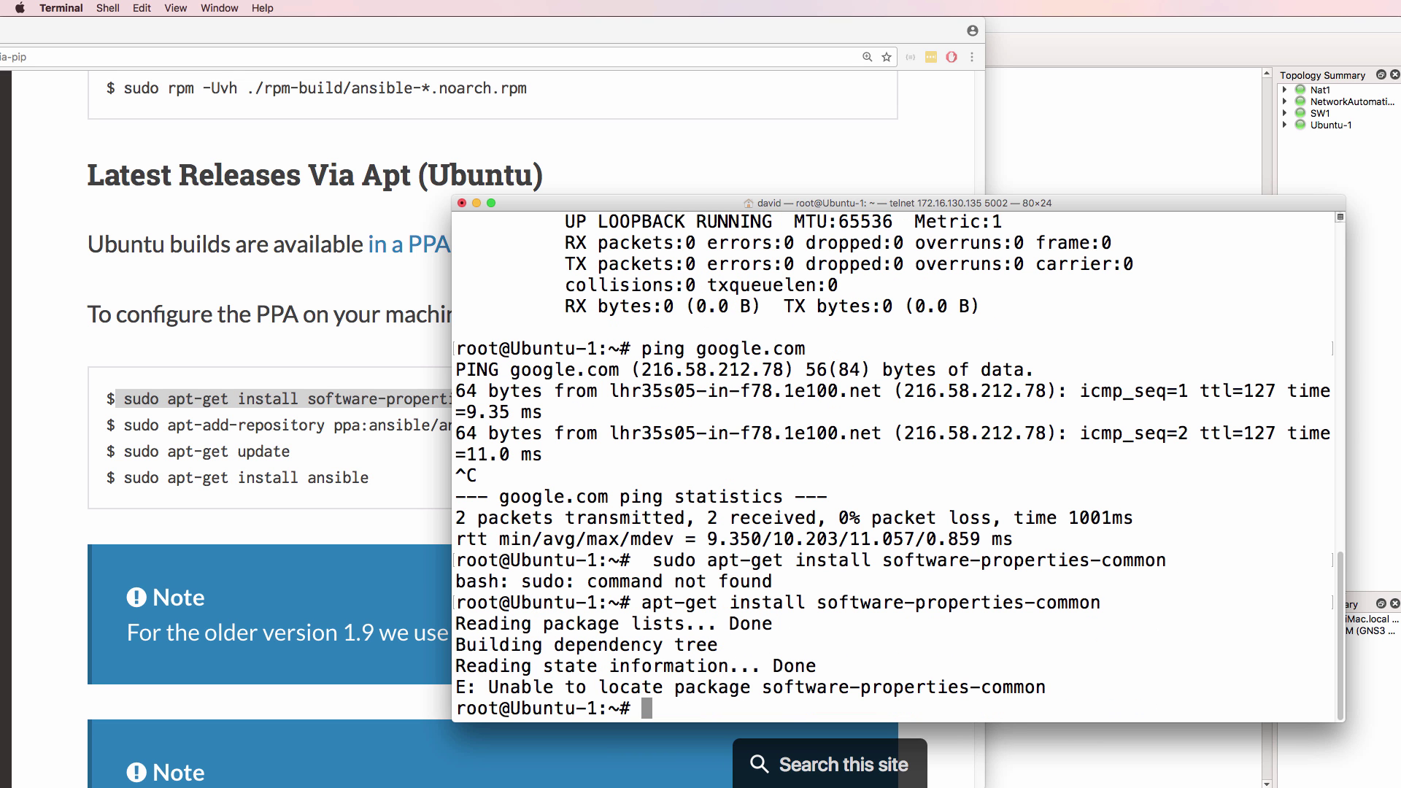
Run apt-get update, then rerun apt-get install software-properties-common without sudo and answer y.
{"action": "type", "text": "apt-get up"}
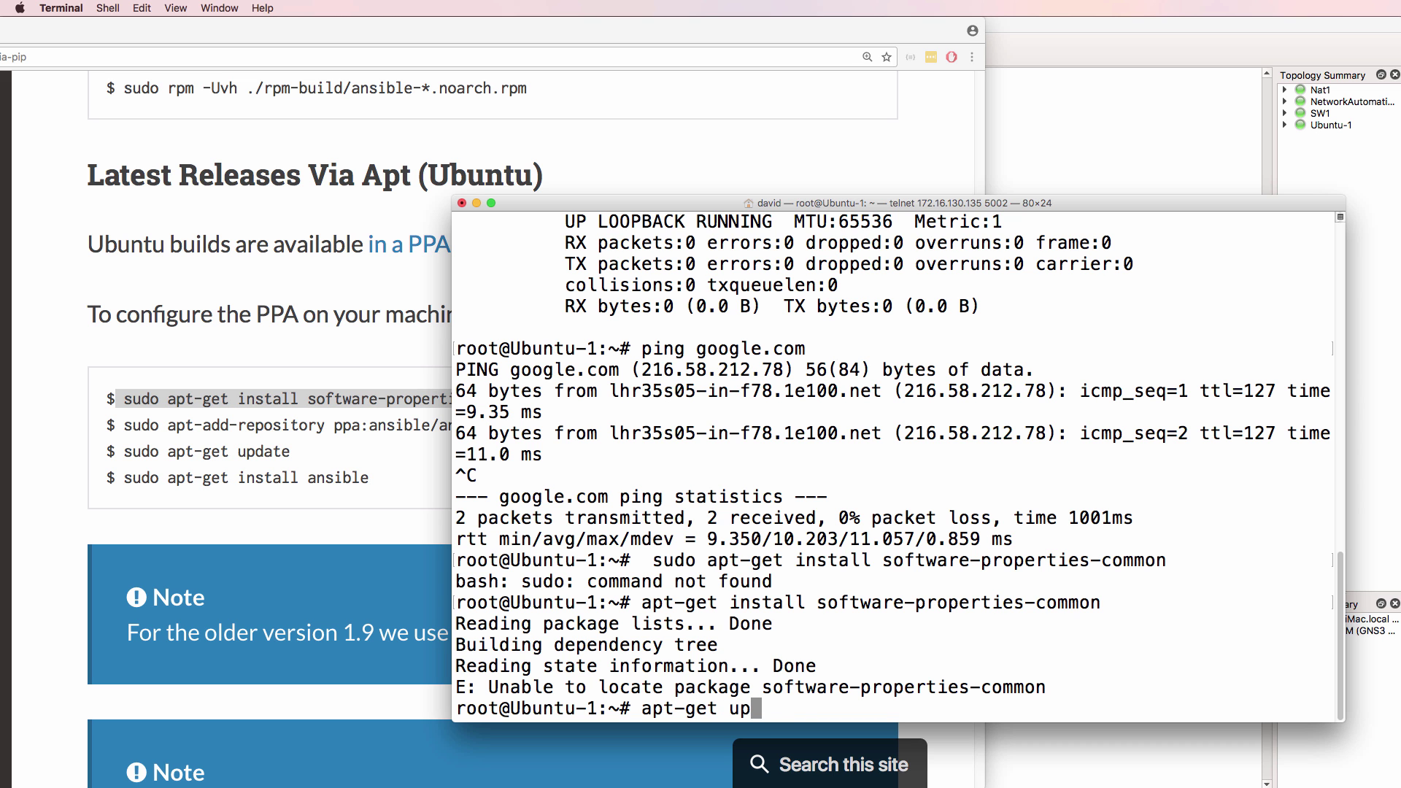
{"action": "type", "text": "date"}
{"action": "key", "text": "Return"}
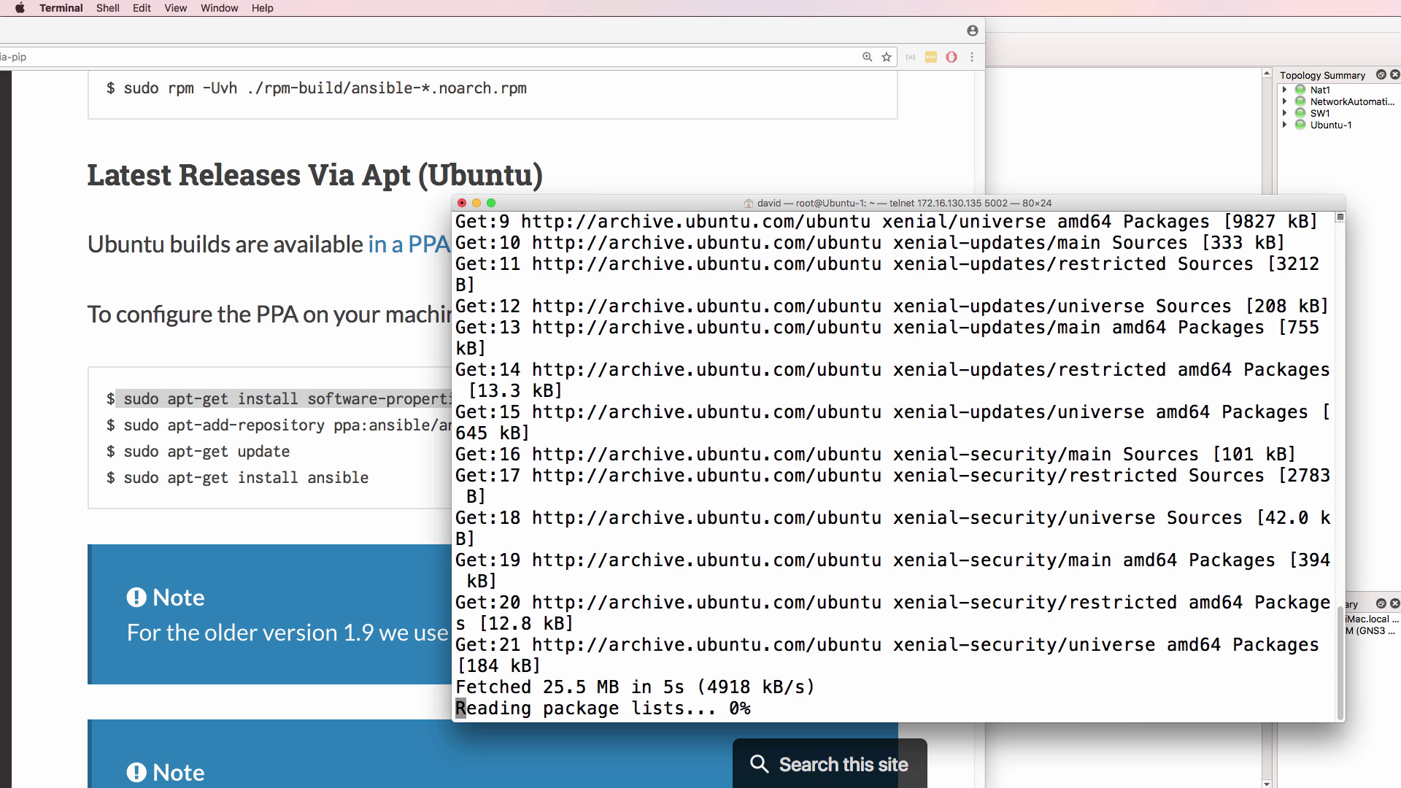
{"action": "key", "text": "super+v"}
{"action": "key", "text": "ctrl+a"}
{"action": "key", "text": "Delete"}
{"action": "key", "text": "Delete"}
{"action": "key", "text": "Delete"}
{"action": "key", "text": "Delete"}
{"action": "key", "text": "Delete"}
{"action": "key", "text": "Return"}
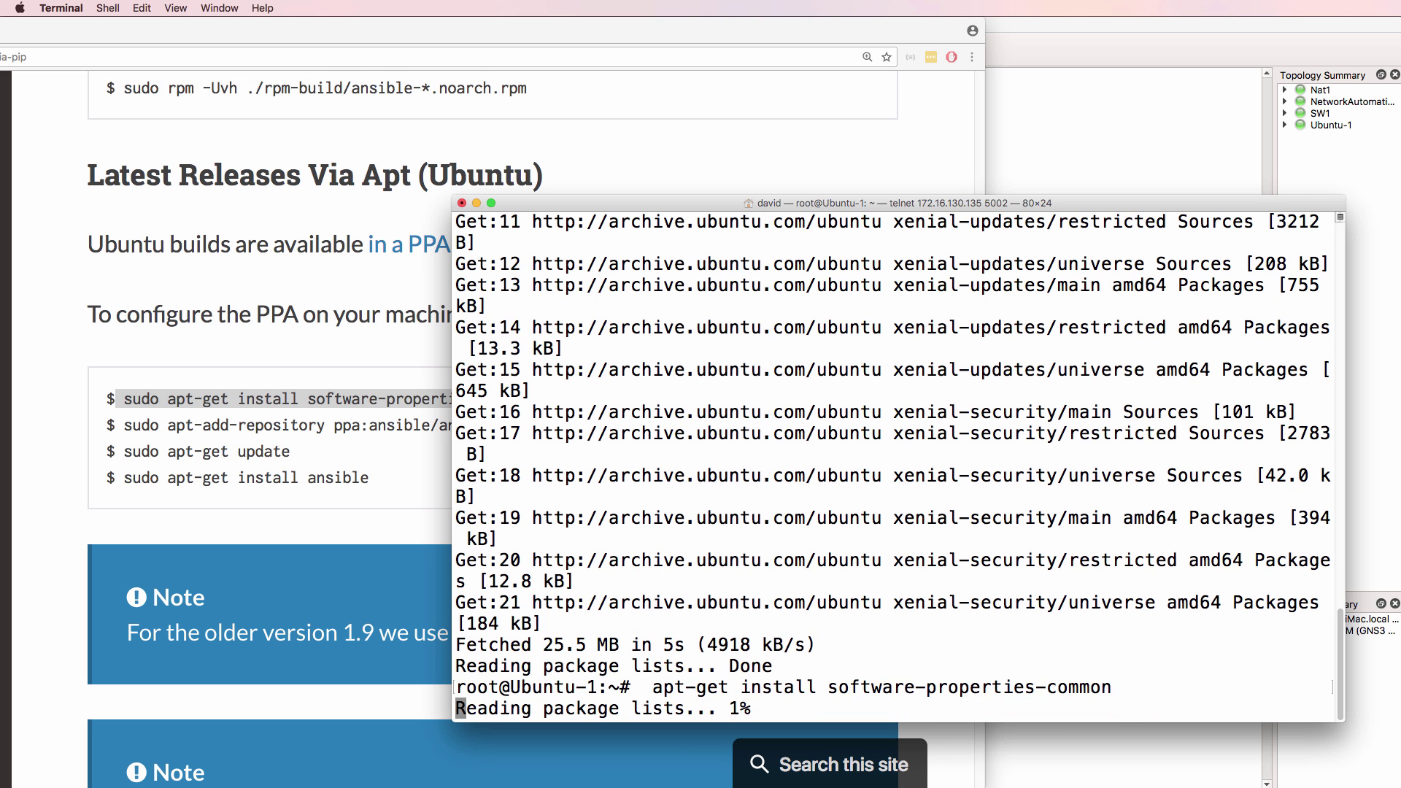
{"action": "type", "text": "y"}
{"action": "key", "text": "Return"}
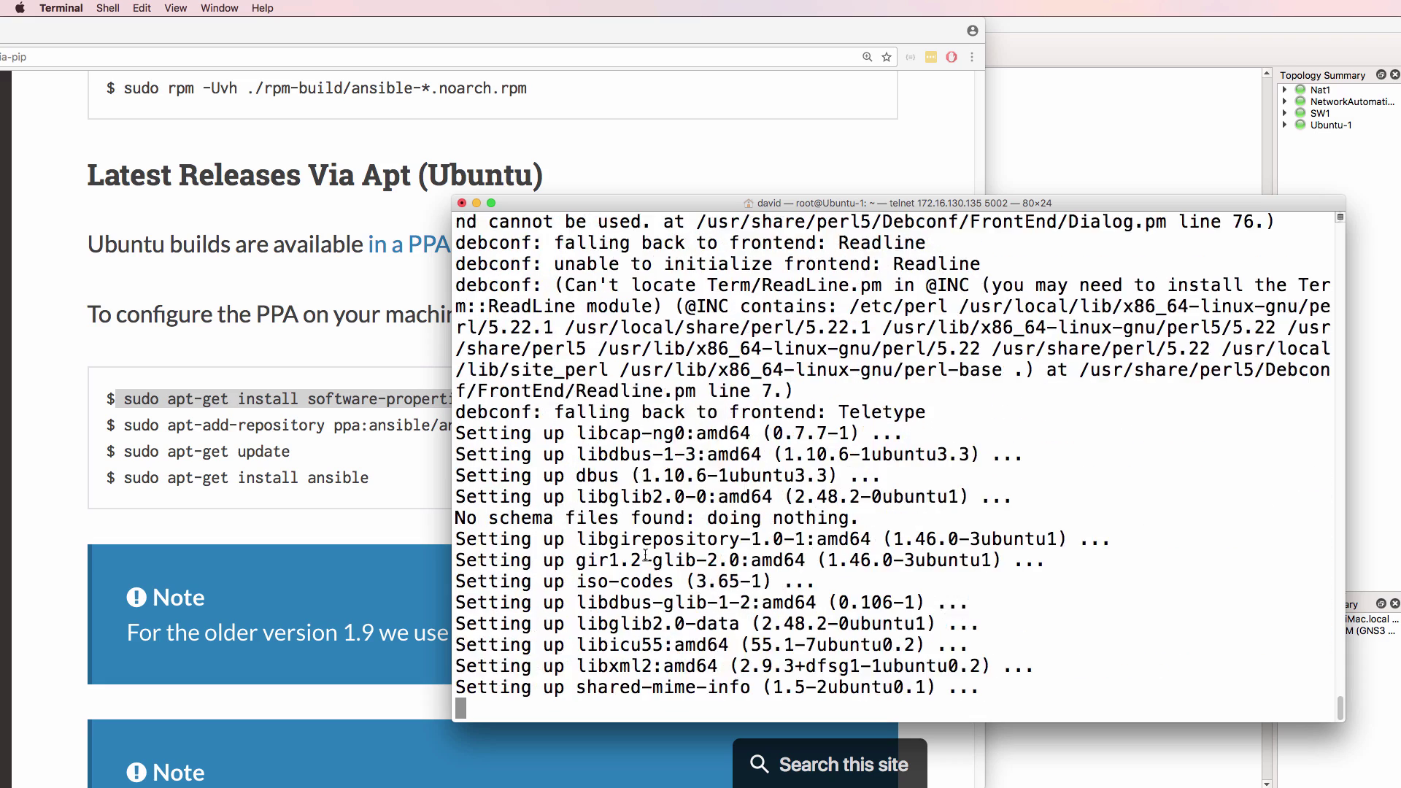
Add the ppa:ansible/ansible repository on Ubuntu-1 using the command copied from the docs.
{"action": "left_click", "coordinate": [338, 585]}
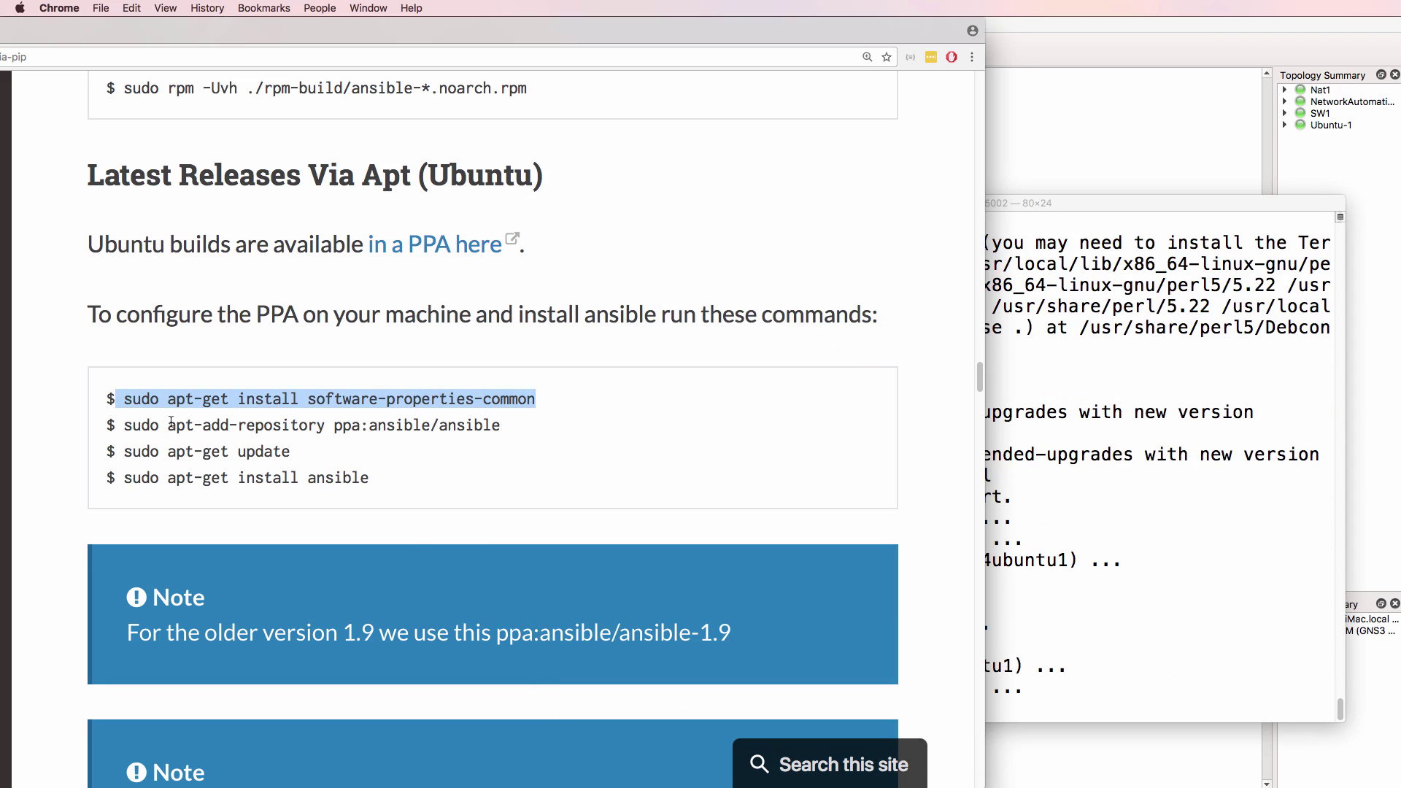
{"action": "left_click_drag", "start_coordinate": [168, 425], "coordinate": [504, 432]}
{"action": "right_click", "coordinate": [499, 426]}
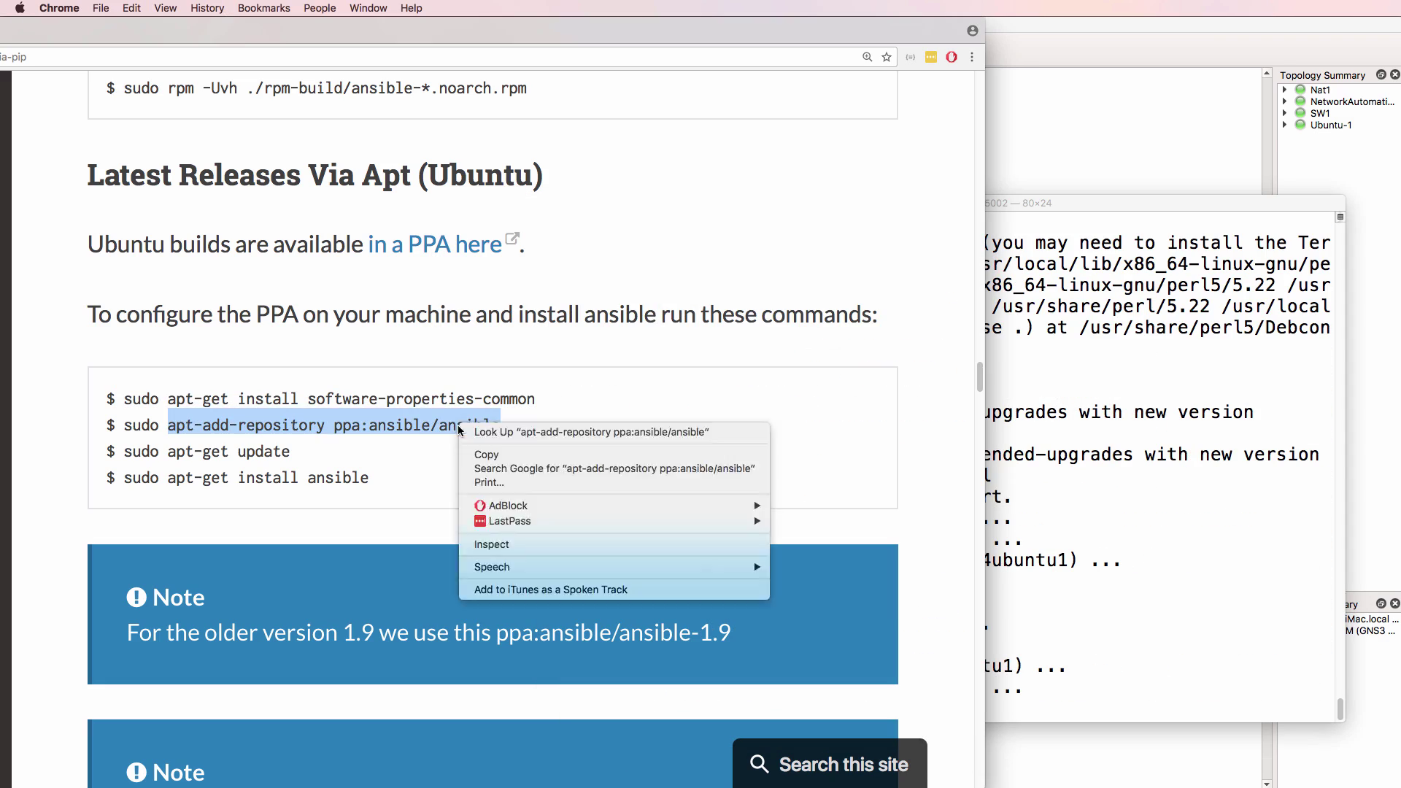
{"action": "left_click", "coordinate": [481, 456]}
{"action": "left_click", "coordinate": [1073, 437]}
{"action": "right_click", "coordinate": [1073, 436]}
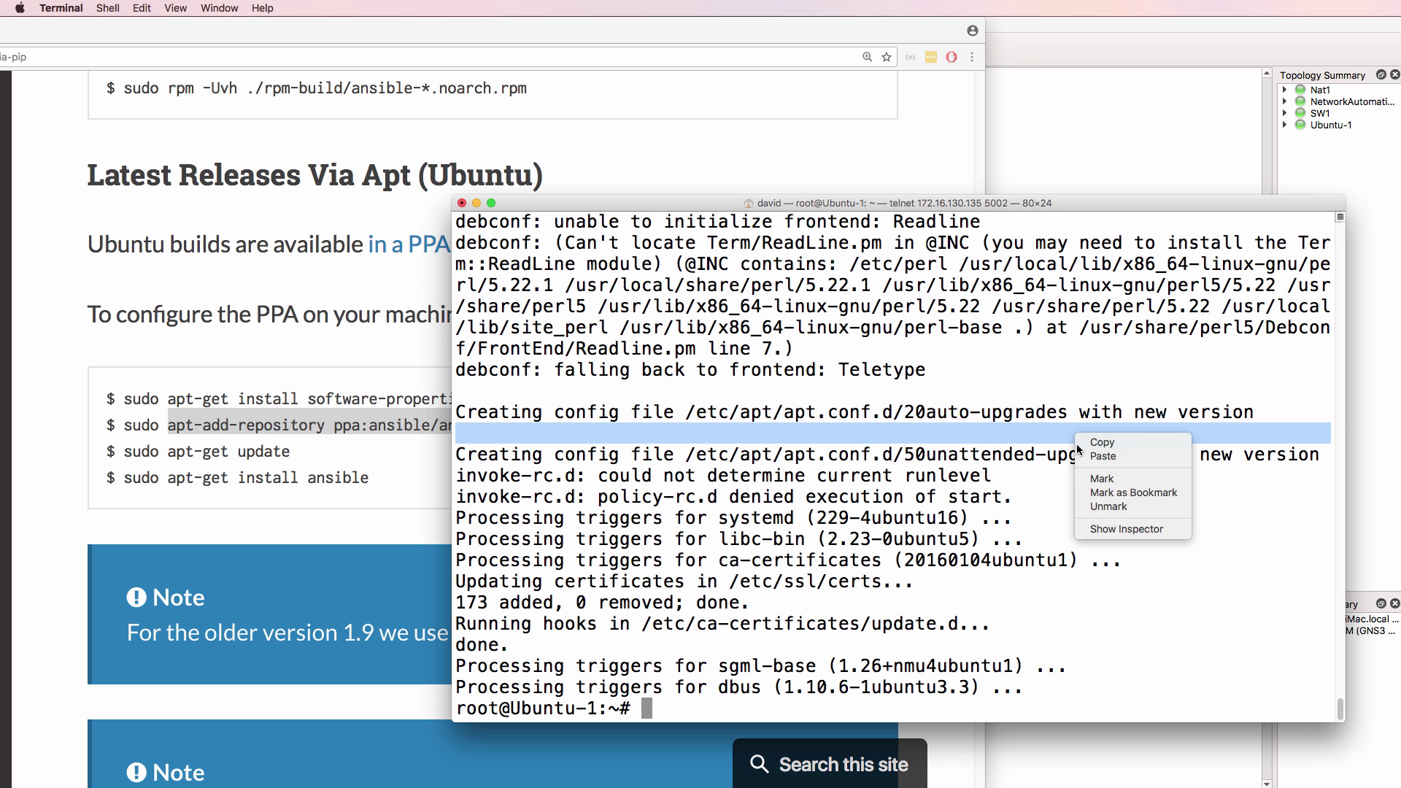
{"action": "left_click", "coordinate": [1119, 454]}
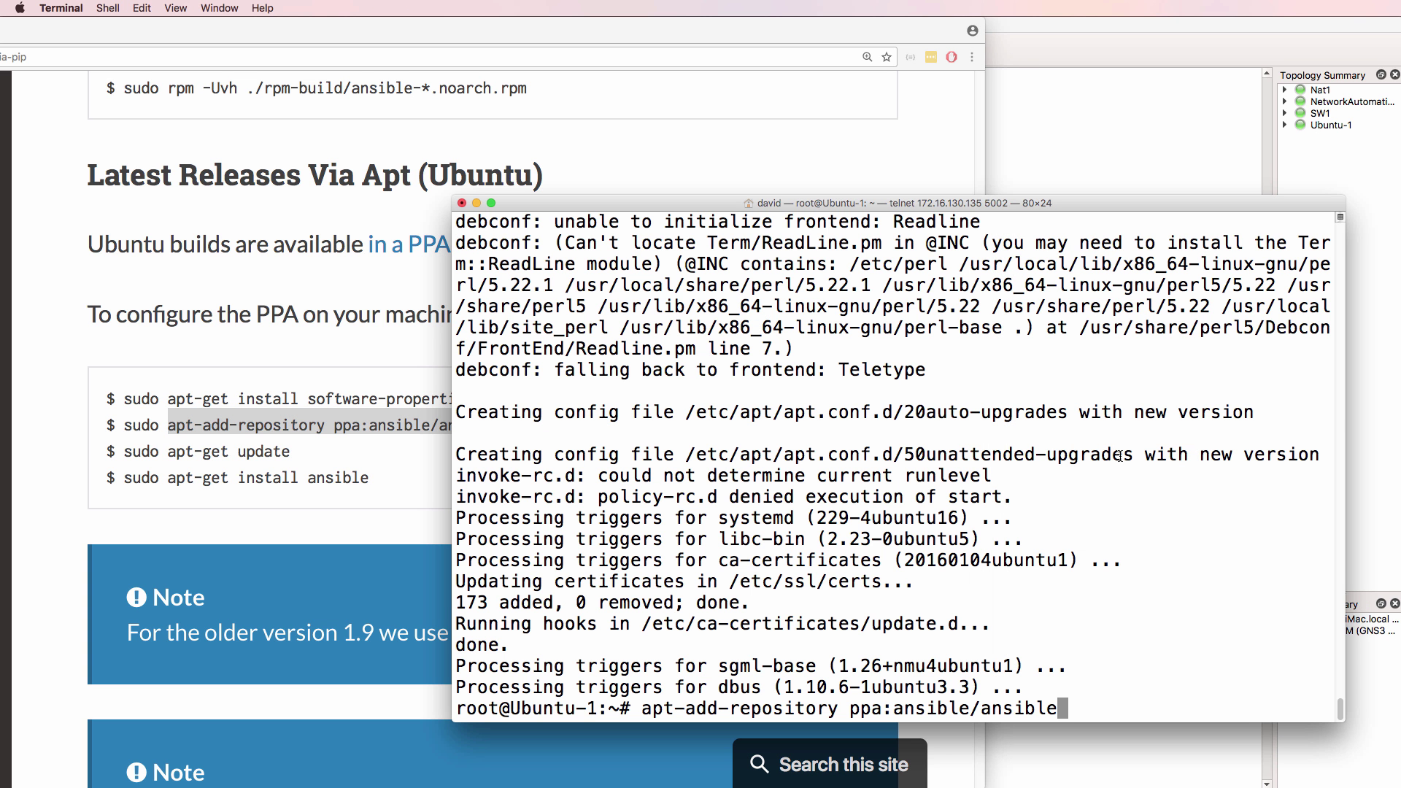
{"action": "key", "text": "Return"}
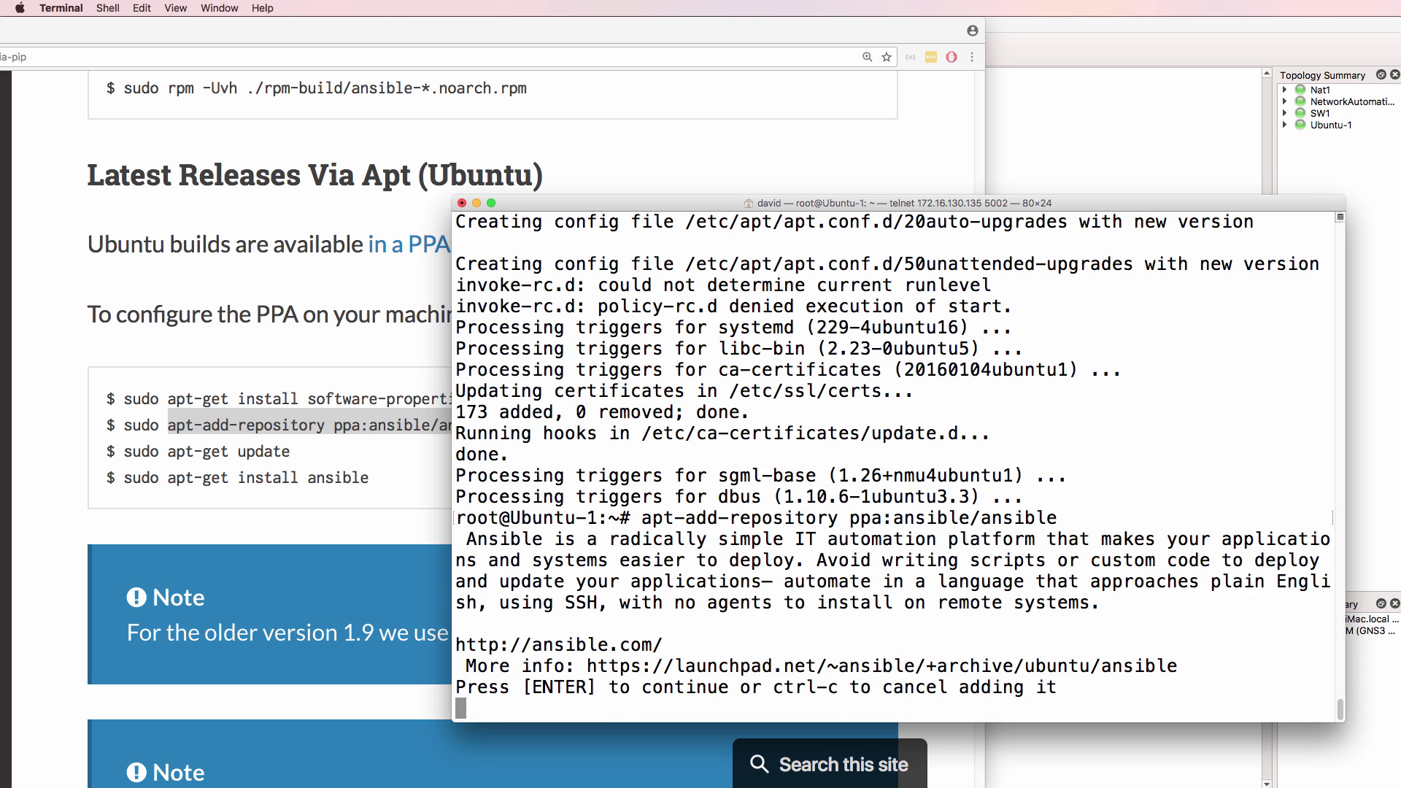
{"action": "key", "text": "Return"}
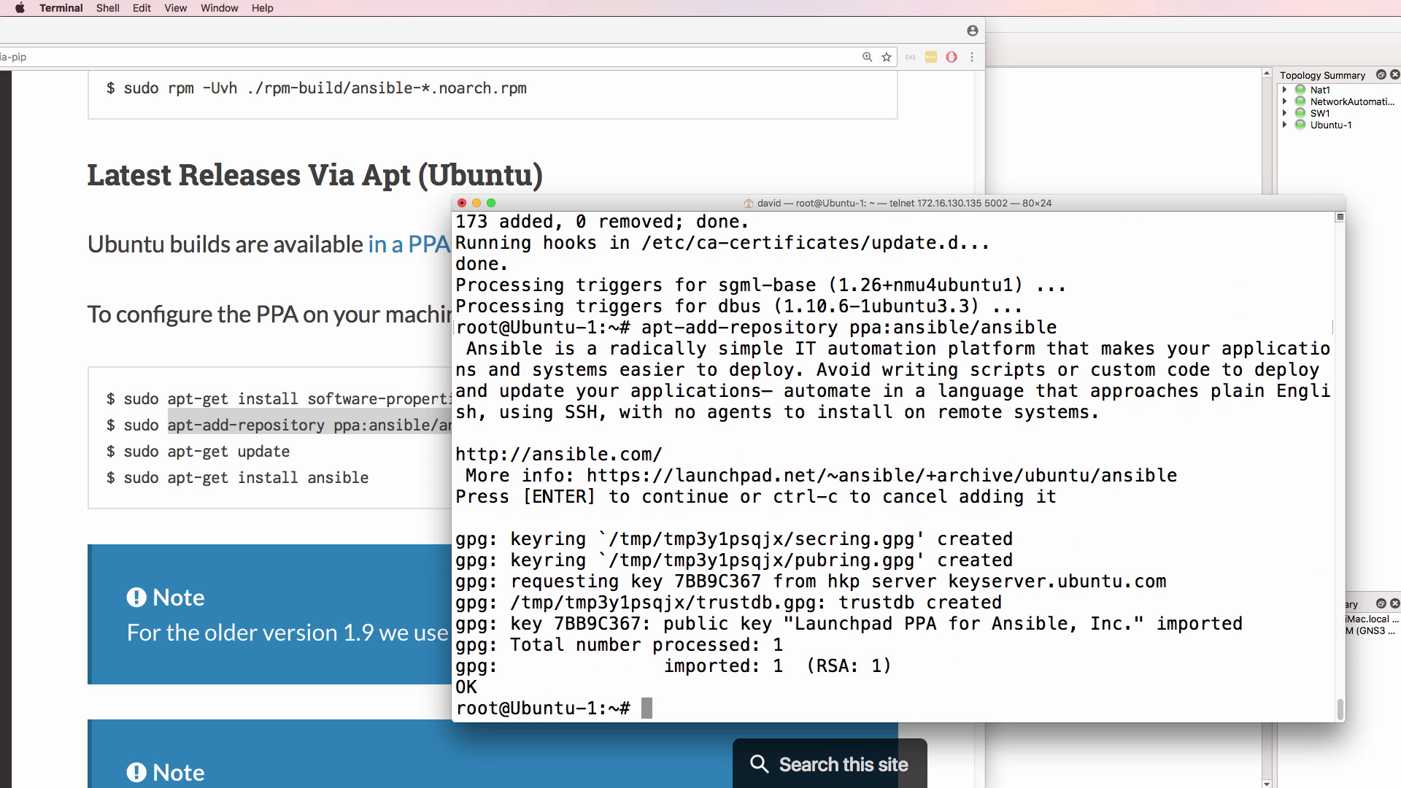
Run apt-get update to fetch the new PPA's package lists.
{"action": "left_click", "coordinate": [383, 430]}
{"action": "left_click_drag", "start_coordinate": [291, 450], "coordinate": [172, 451]}
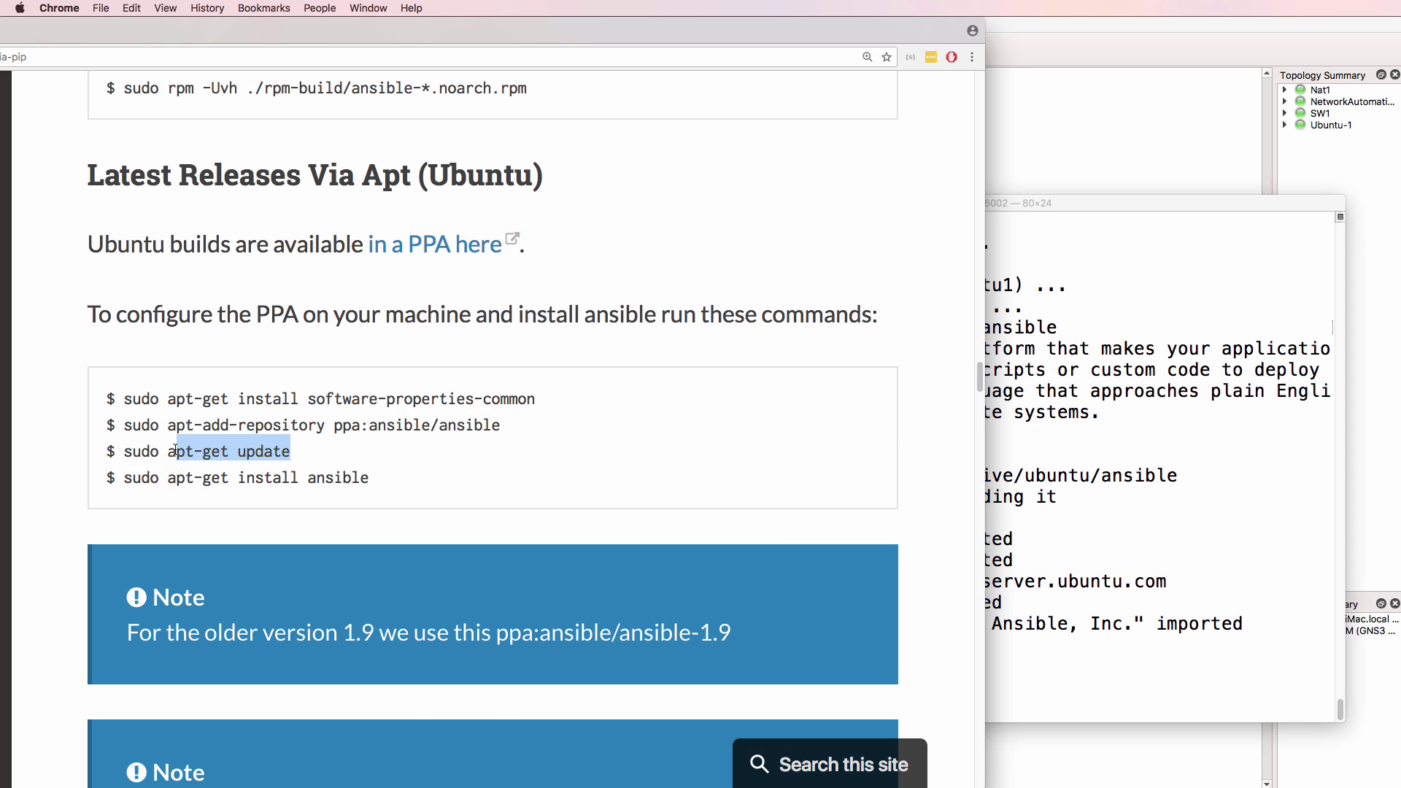
{"action": "left_click", "coordinate": [1025, 487]}
{"action": "key", "text": "super+v"}
{"action": "key", "text": "Return"}
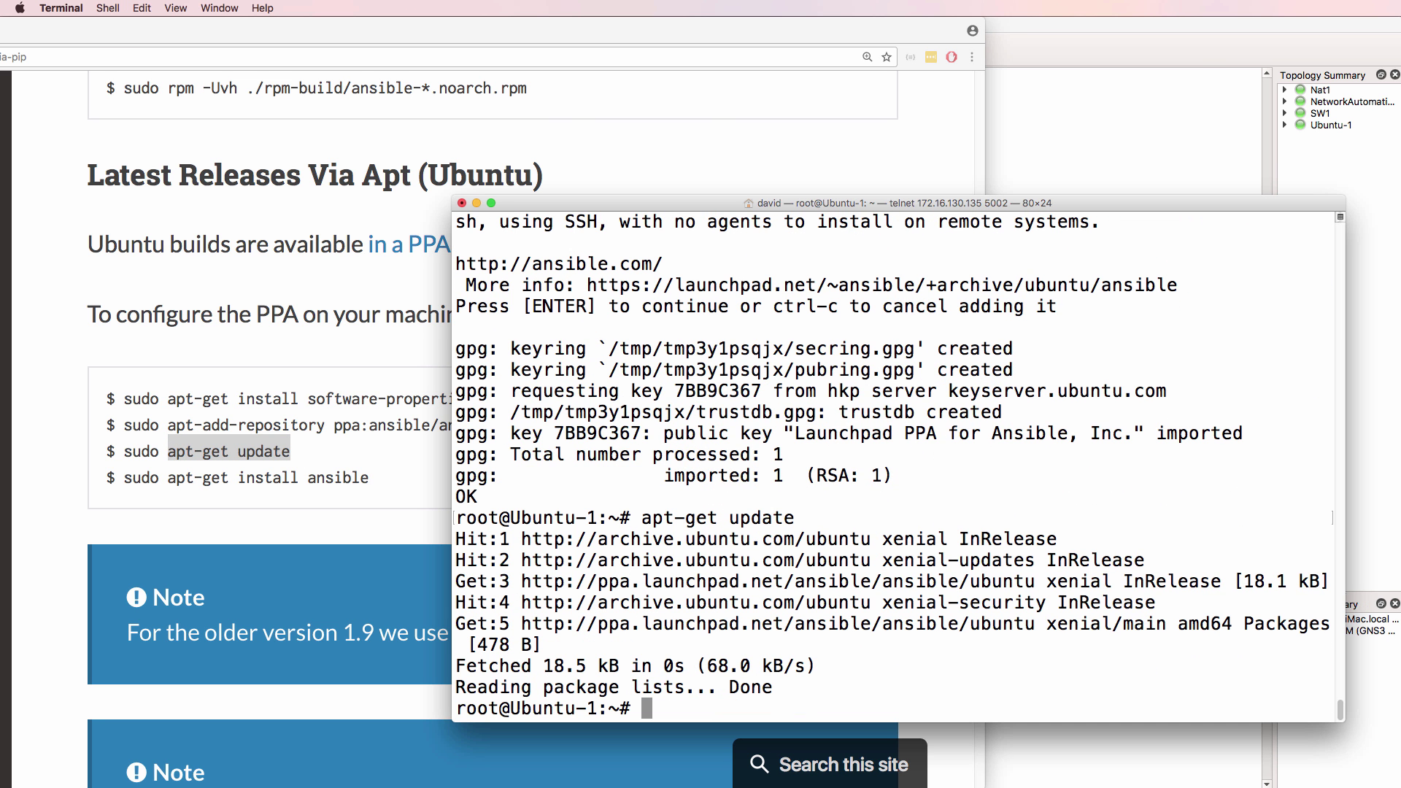
Copy the apt-get install ansible command from the documentation page.
{"action": "key", "text": "super+Tab"}
{"action": "left_click_drag", "start_coordinate": [370, 479], "coordinate": [169, 482]}
{"action": "key", "text": "super+c"}
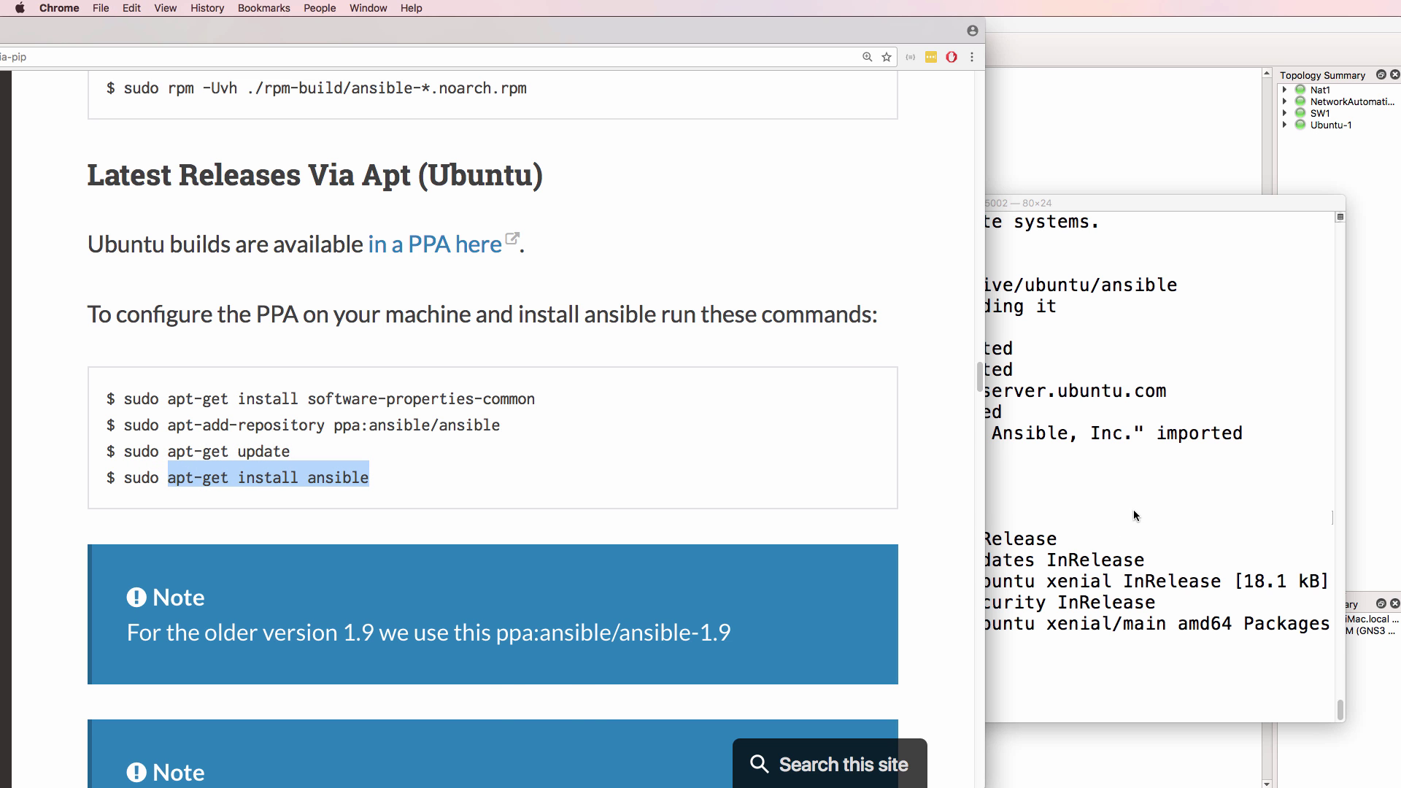
Check ansible --version, then install ansible with apt-get and confirm with y.
{"action": "left_click", "coordinate": [1132, 509]}
{"action": "type", "text": "ansible --vers"}
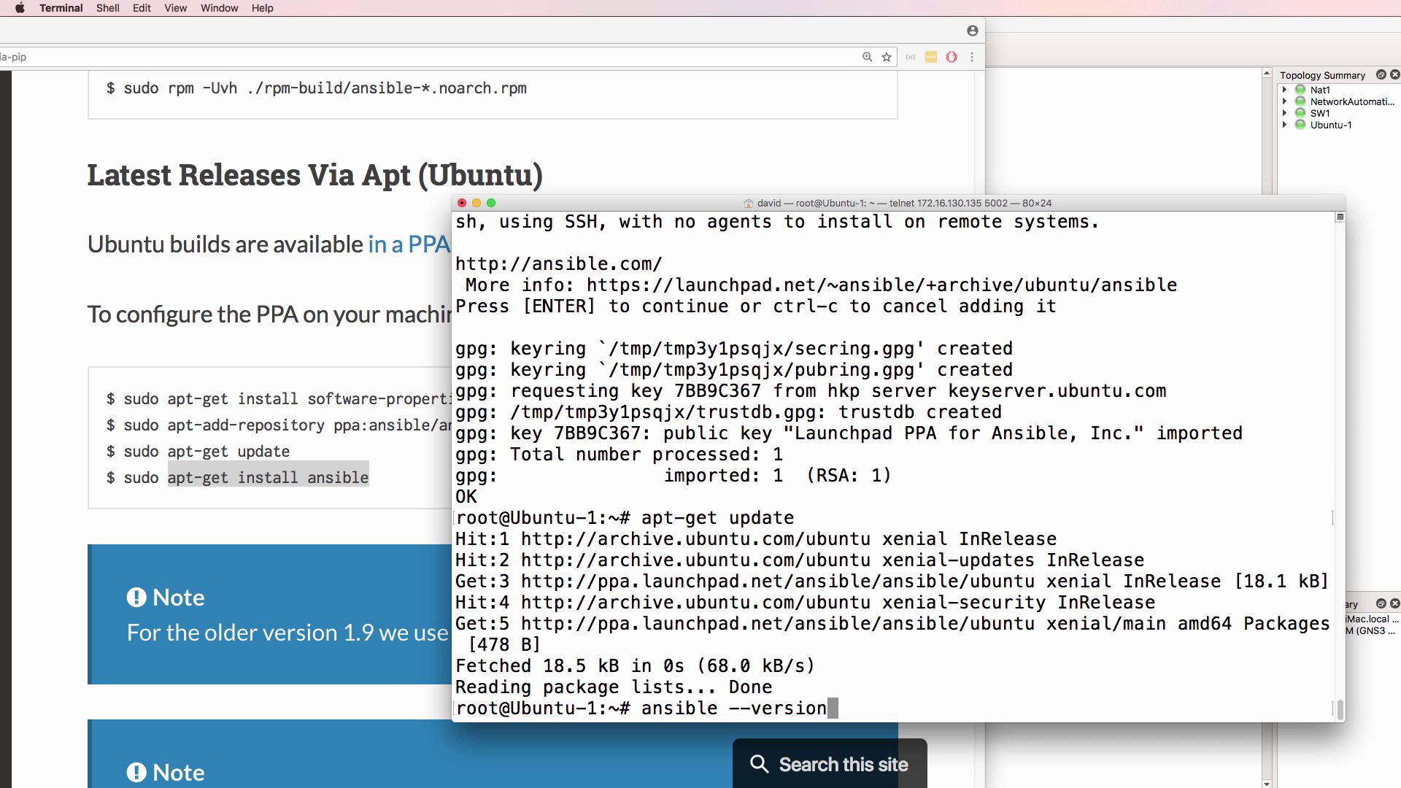
{"action": "type", "text": "ion"}
{"action": "key", "text": "Return"}
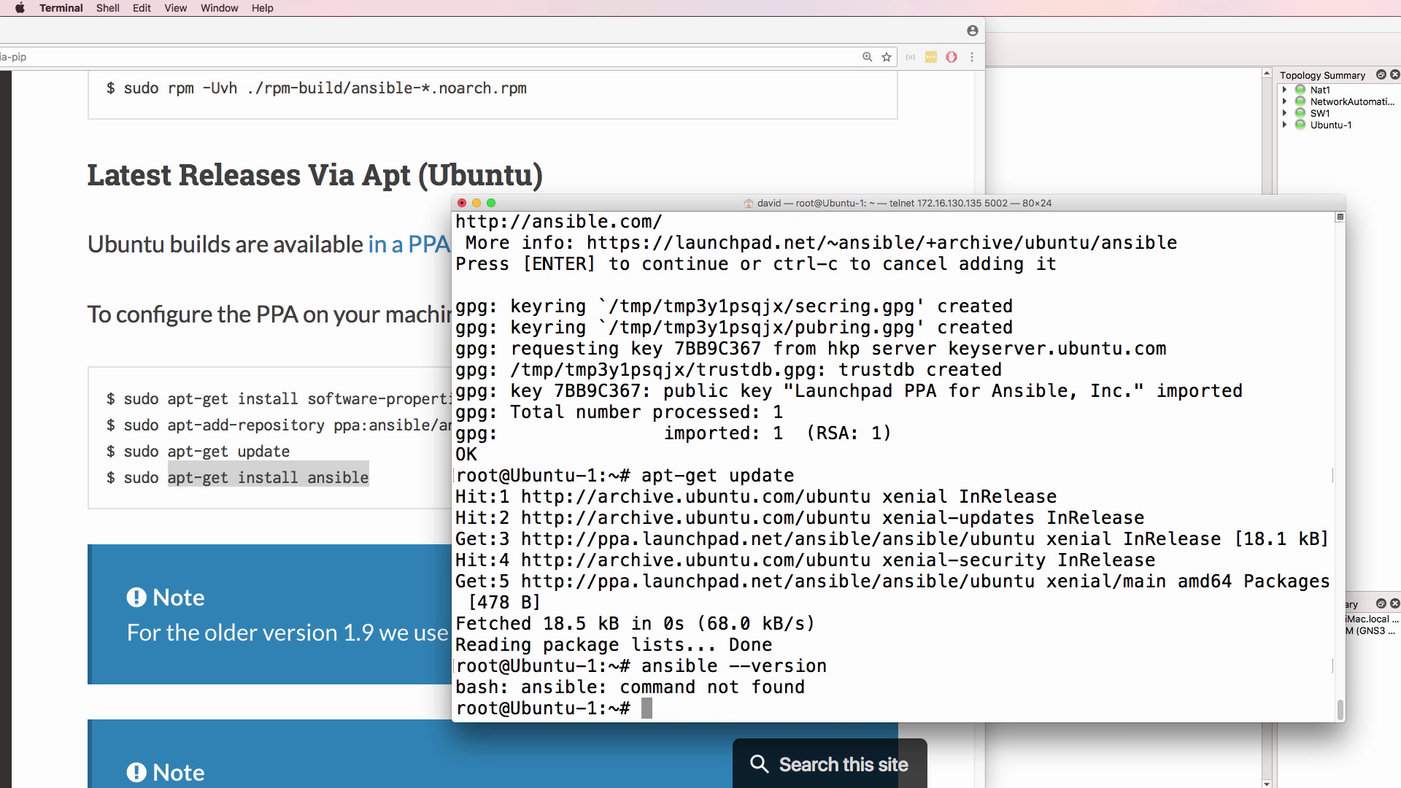
{"action": "key", "text": "super+v"}
{"action": "key", "text": "Return"}
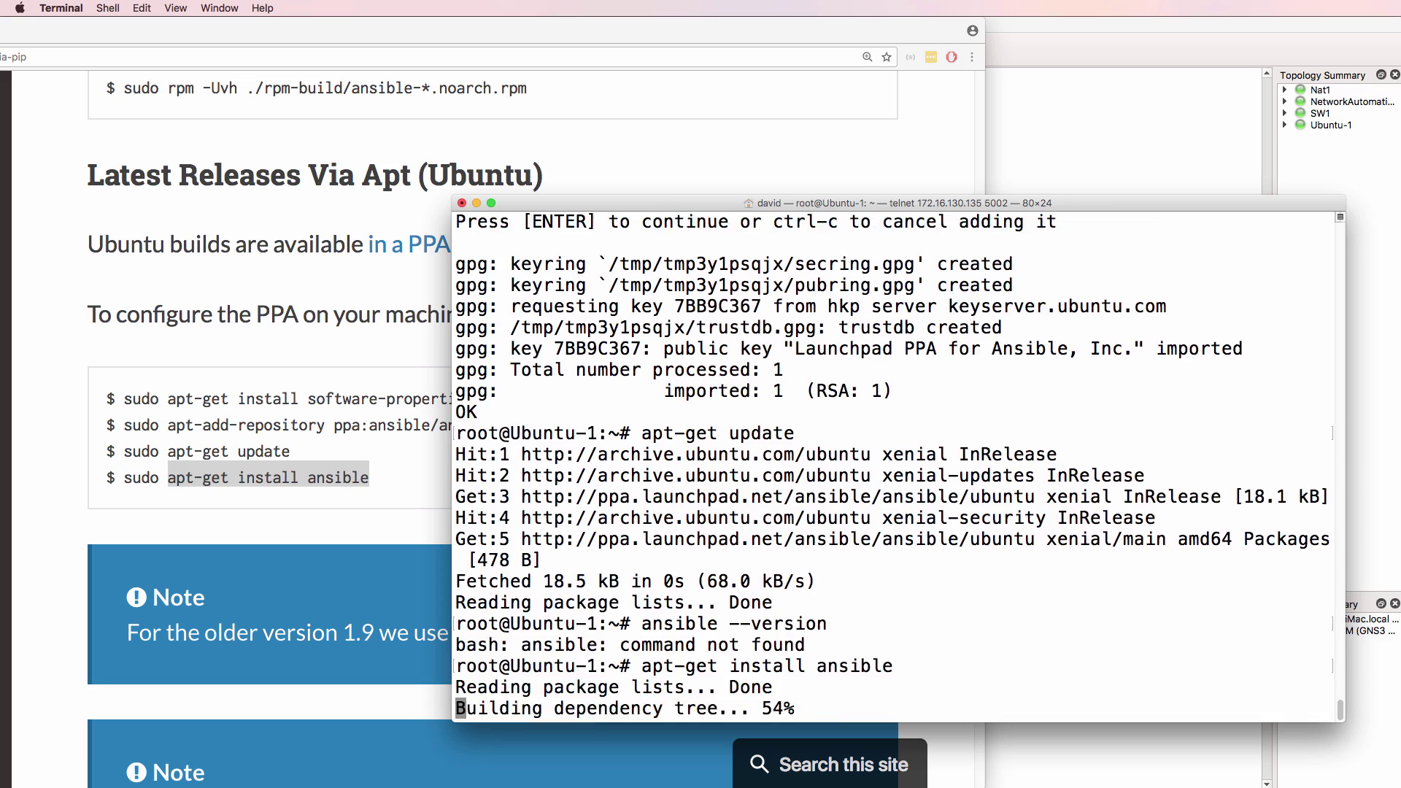
{"action": "type", "text": "y"}
{"action": "key", "text": "Return"}
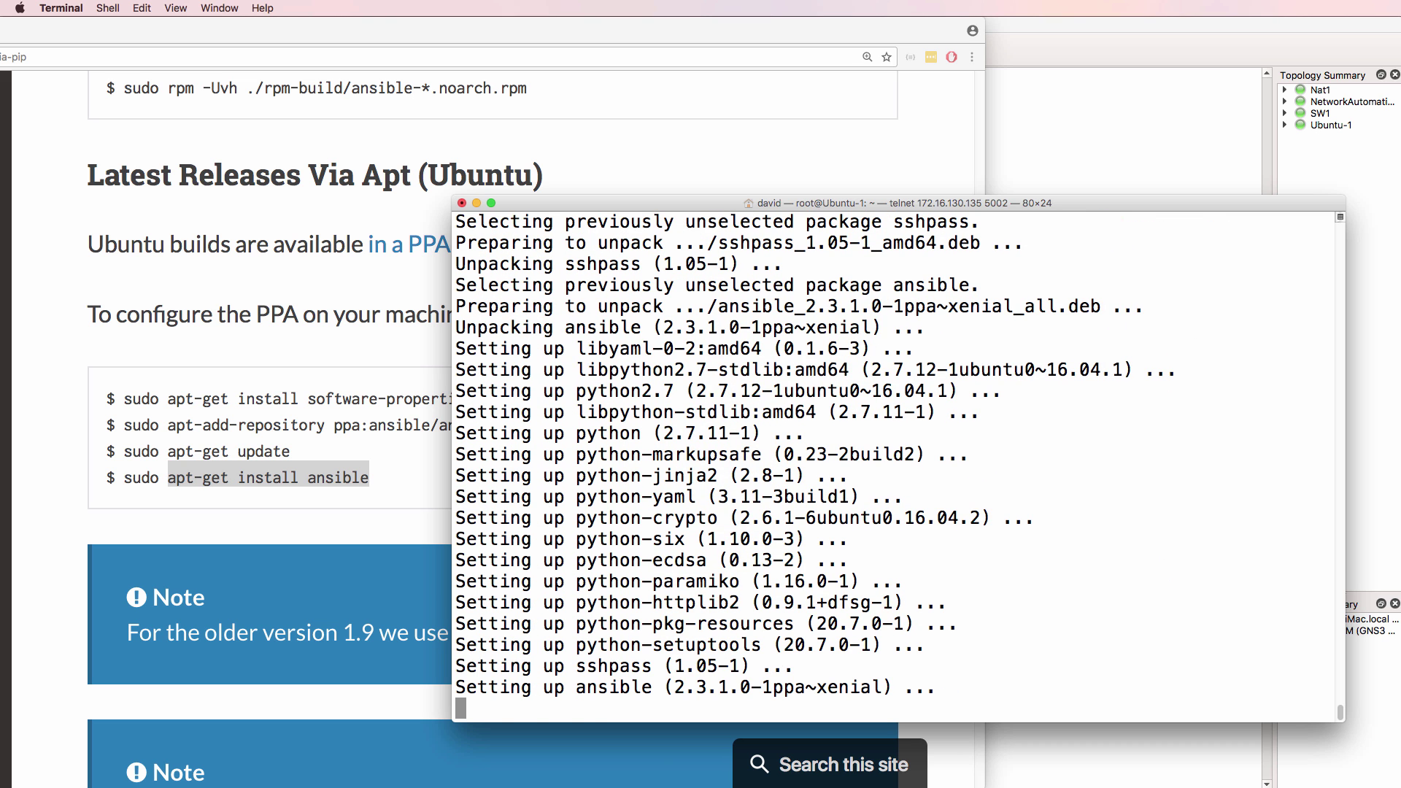
Run ansible --version and highlight the ansible 2.3.1.0 and Python 2.7.12 lines.
{"action": "key", "text": "super+v"}
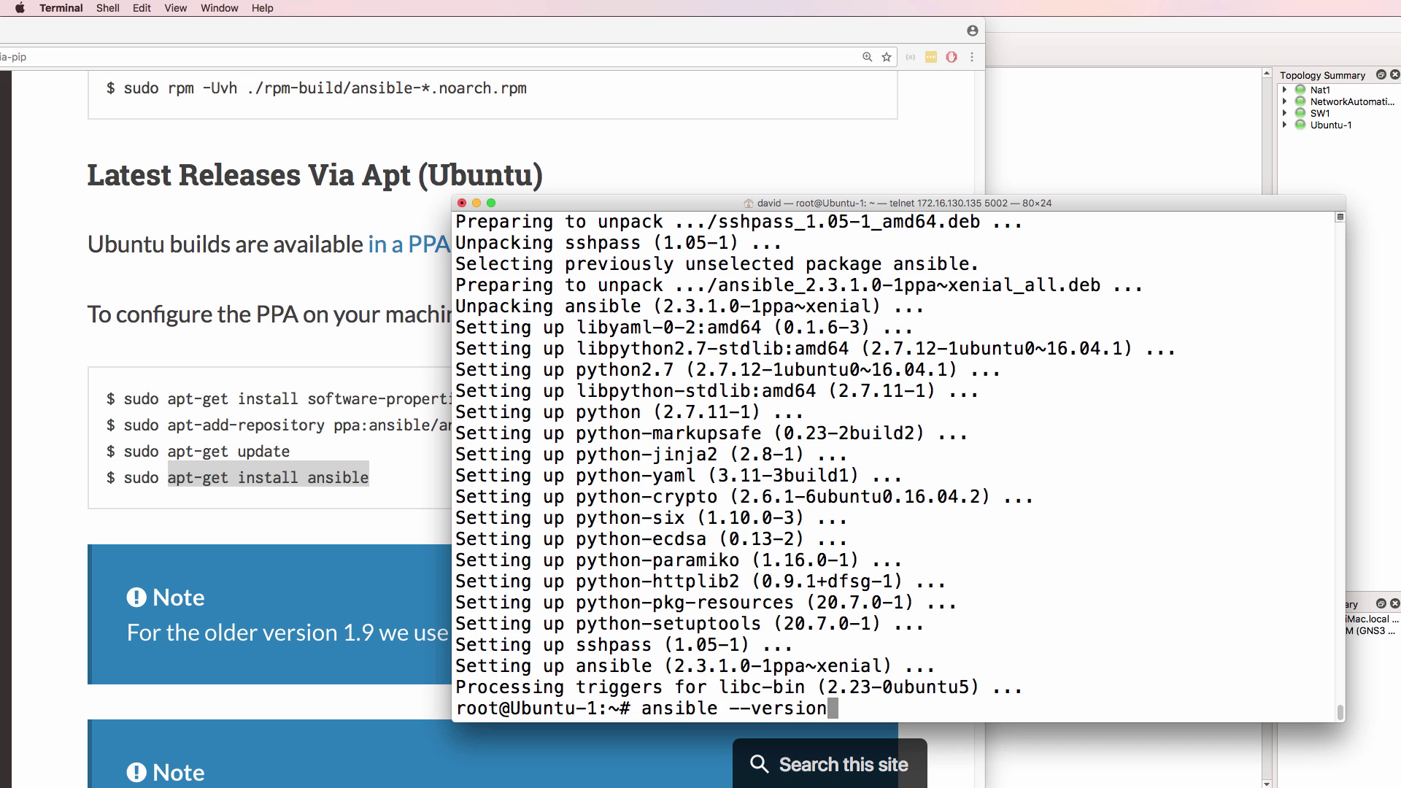
{"action": "key", "text": "Return"}
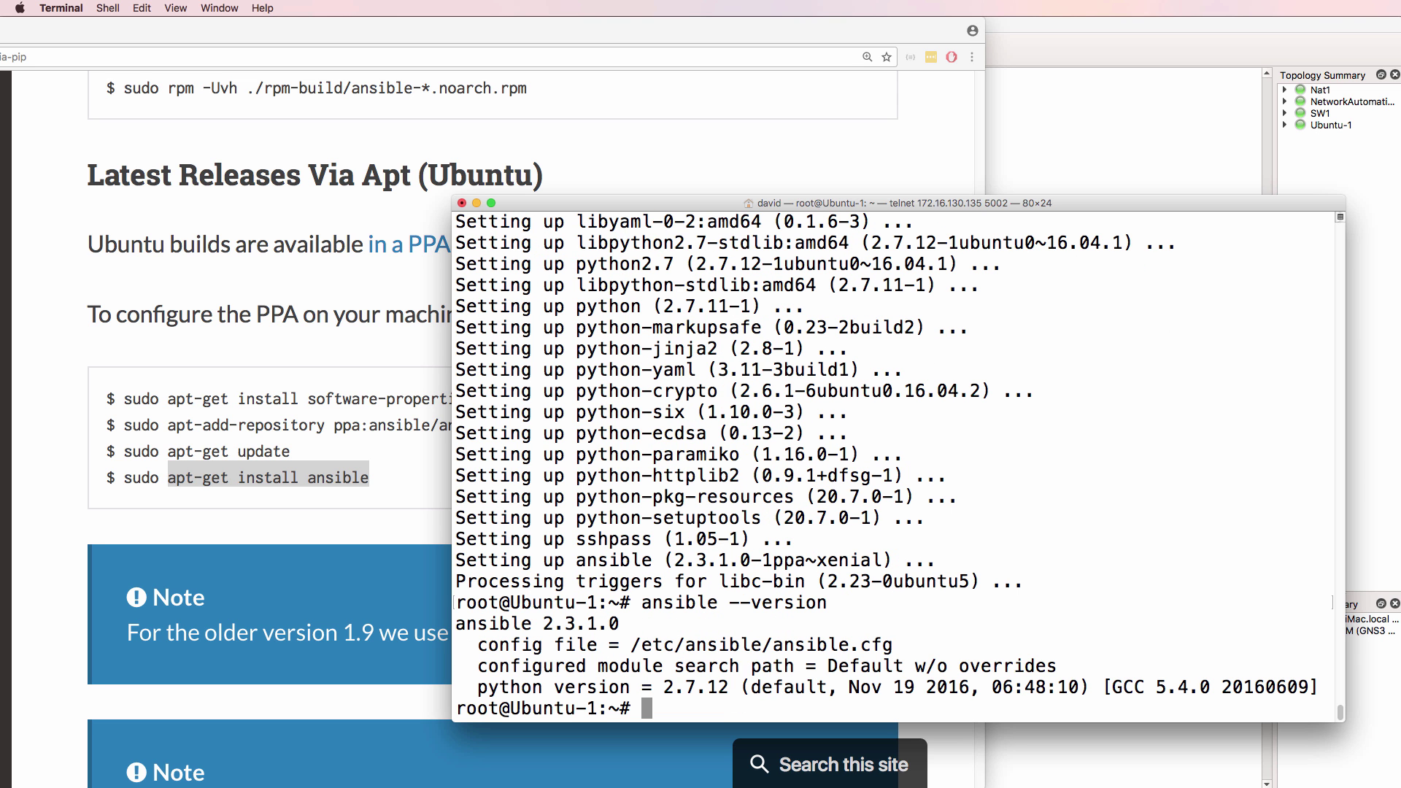
{"action": "type", "text": "c"}
{"action": "key", "text": "BackSpace"}
{"action": "left_click_drag", "start_coordinate": [639, 625], "coordinate": [440, 619]}
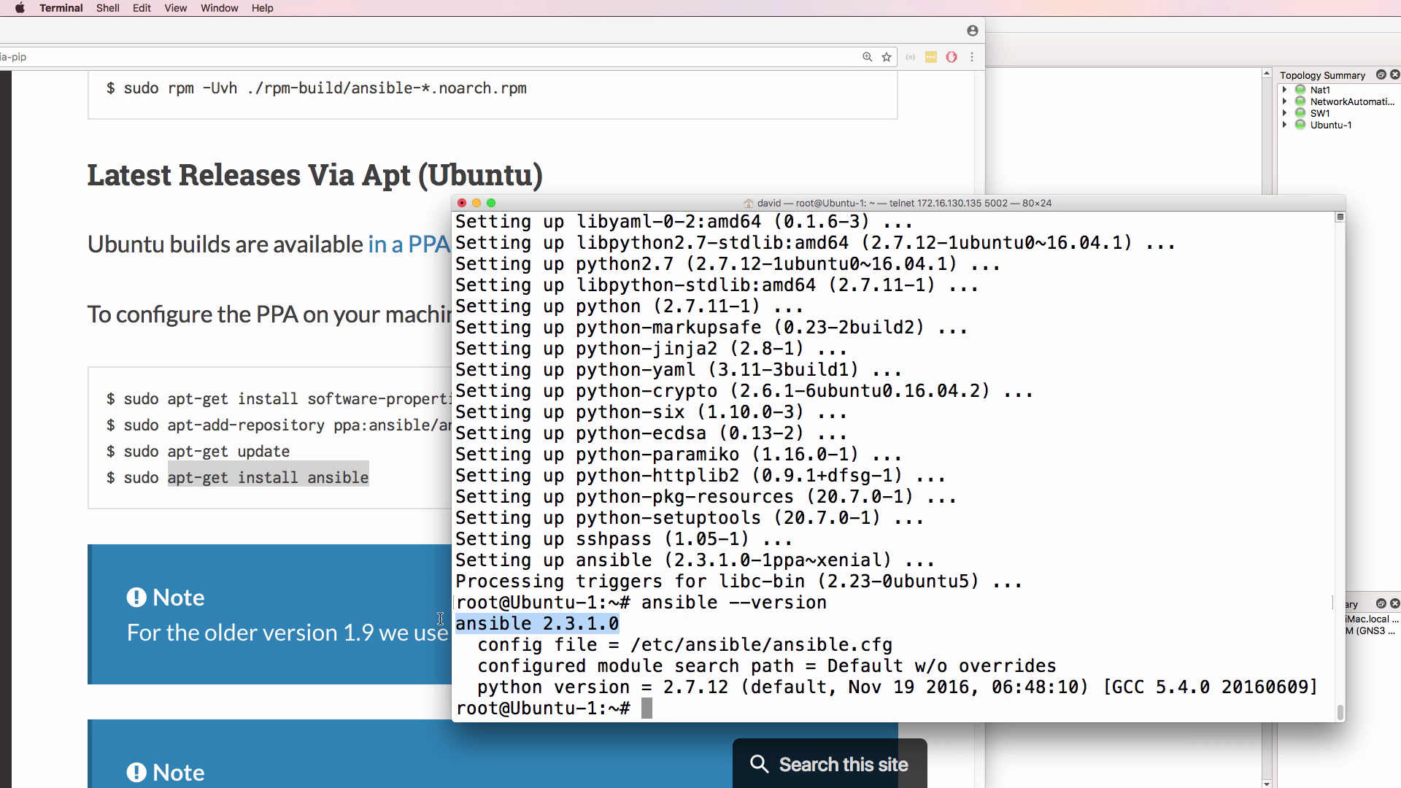
{"action": "left_click_drag", "start_coordinate": [732, 687], "coordinate": [448, 685]}
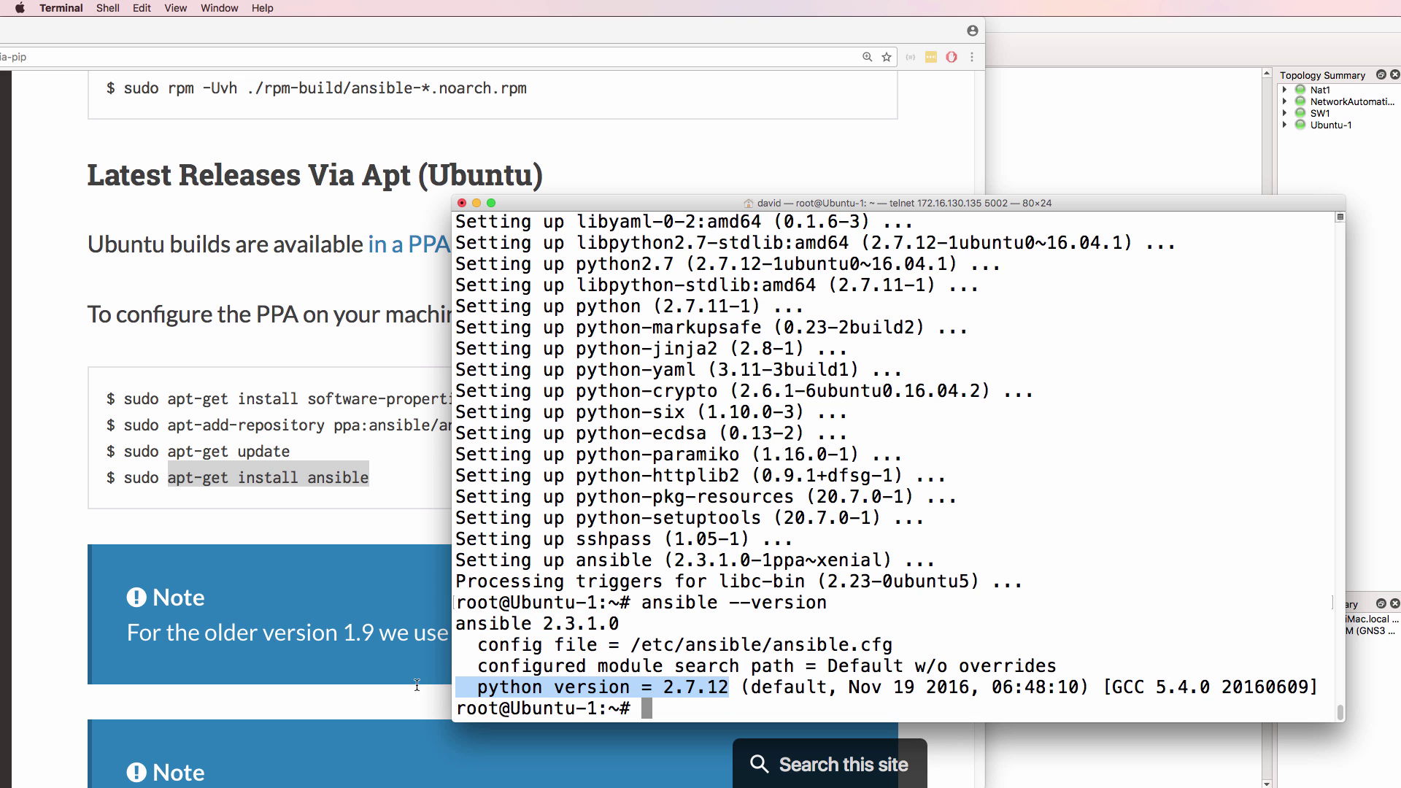
Minimize Chrome, clear the Ubuntu-1 console, and rerun ansible --version.
{"action": "double_click", "coordinate": [41, 35]}
{"action": "type", "text": "clear"}
{"action": "key", "text": "Return"}
{"action": "key", "text": "Up"}
{"action": "key", "text": "Up"}
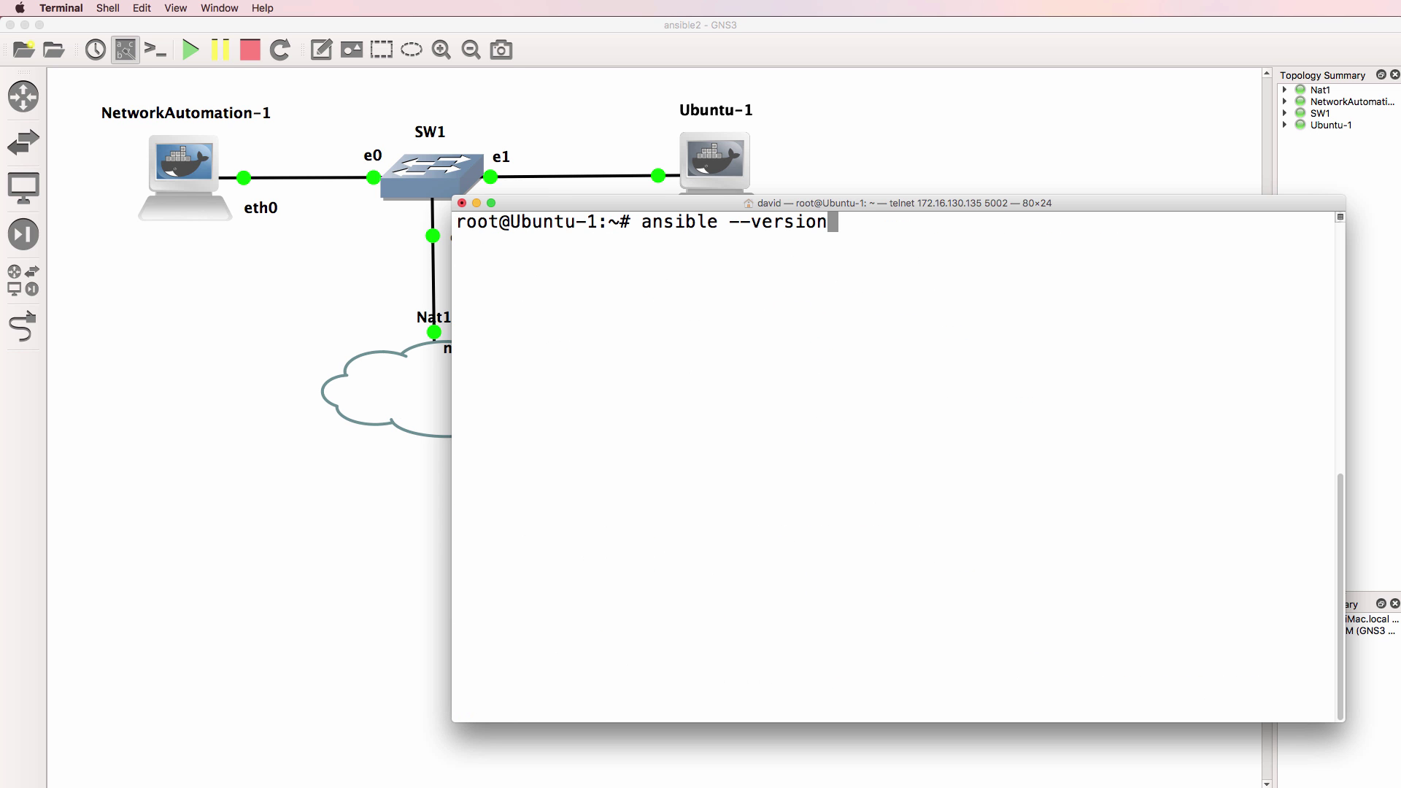
{"action": "key", "text": "Return"}
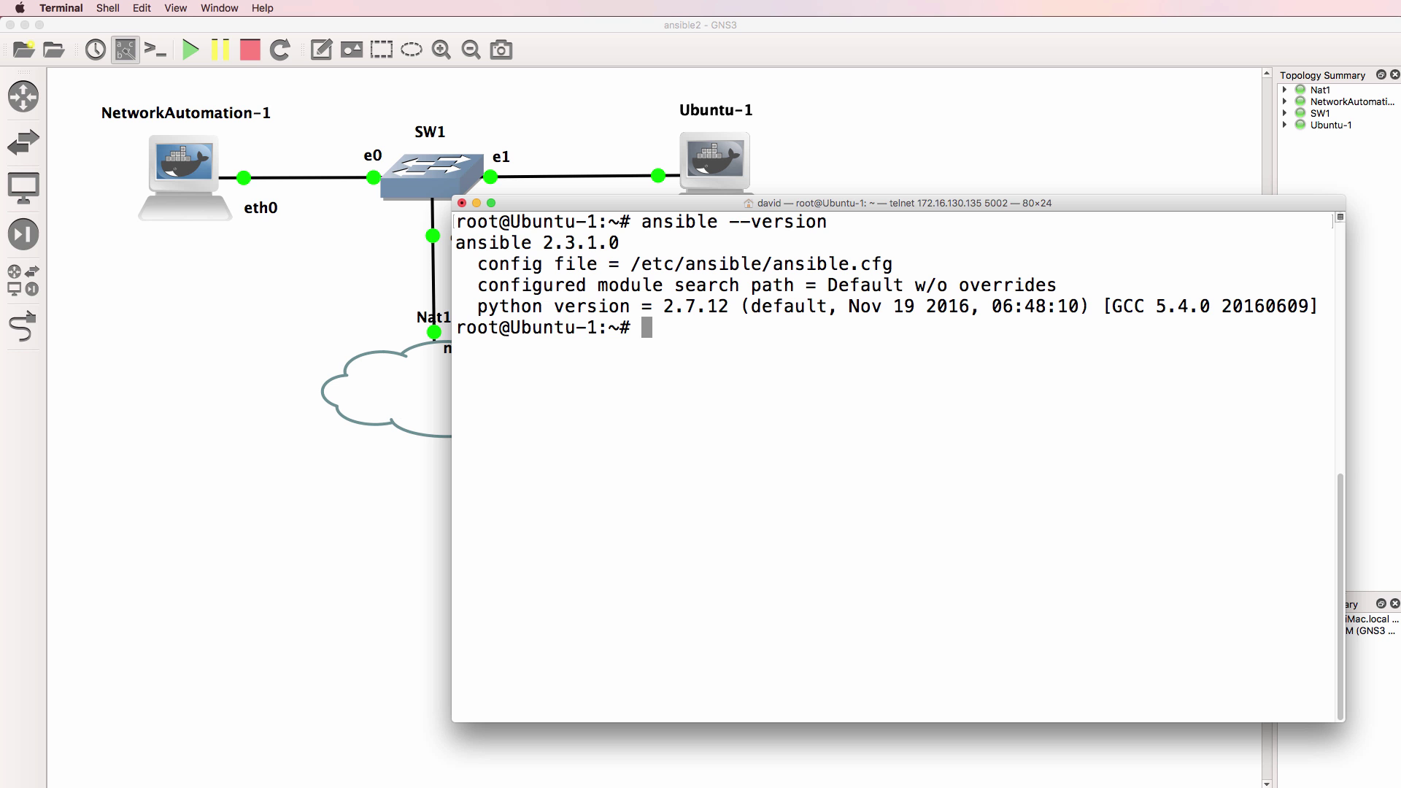
Run ansible --version on NetworkAutomation-1, arrange both consoles, and bring up the GNS3 topology.
{"action": "key", "text": "super+grave"}
{"action": "left_click_drag", "start_coordinate": [343, 210], "coordinate": [262, 204]}
{"action": "left_click", "coordinate": [307, 417]}
{"action": "key", "text": "Up"}
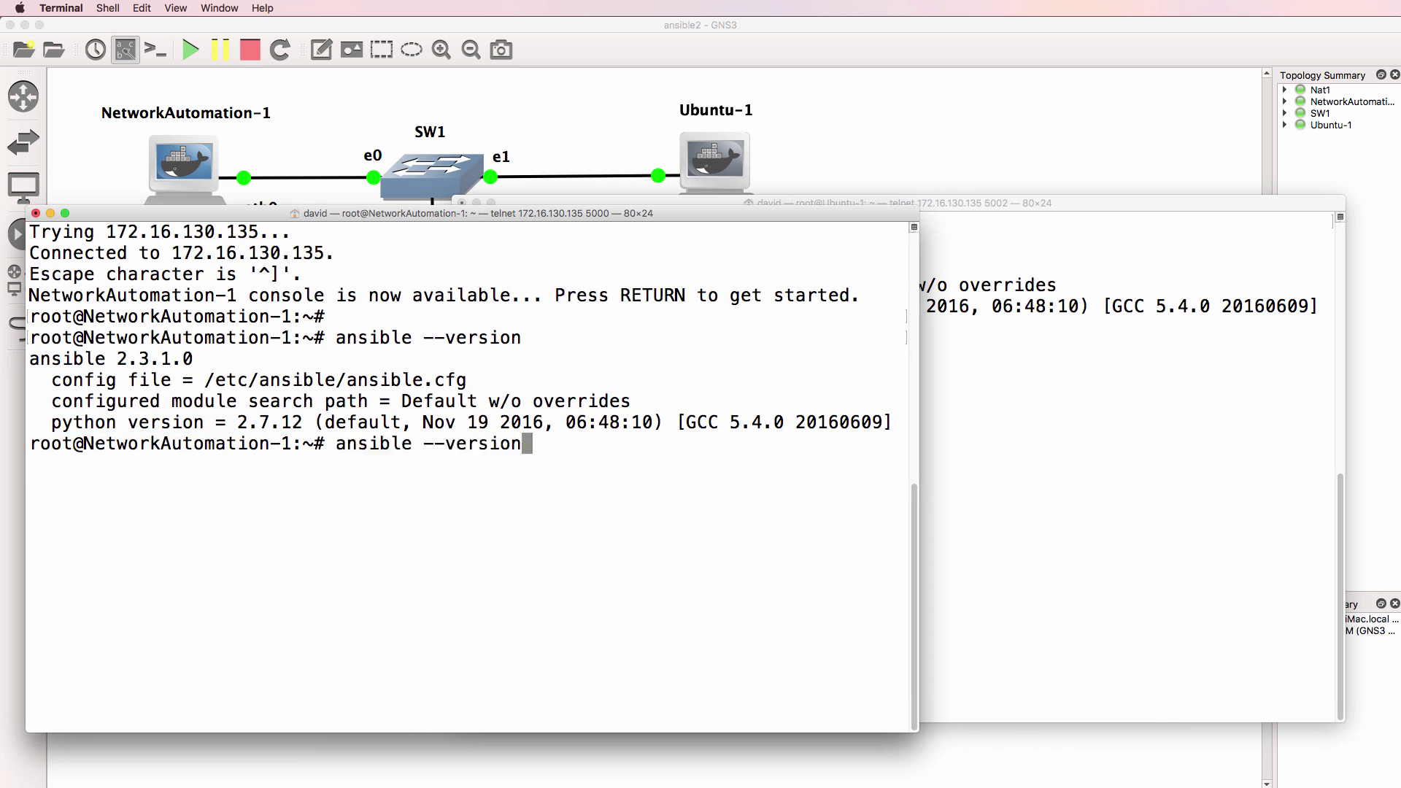
{"action": "key", "text": "Return"}
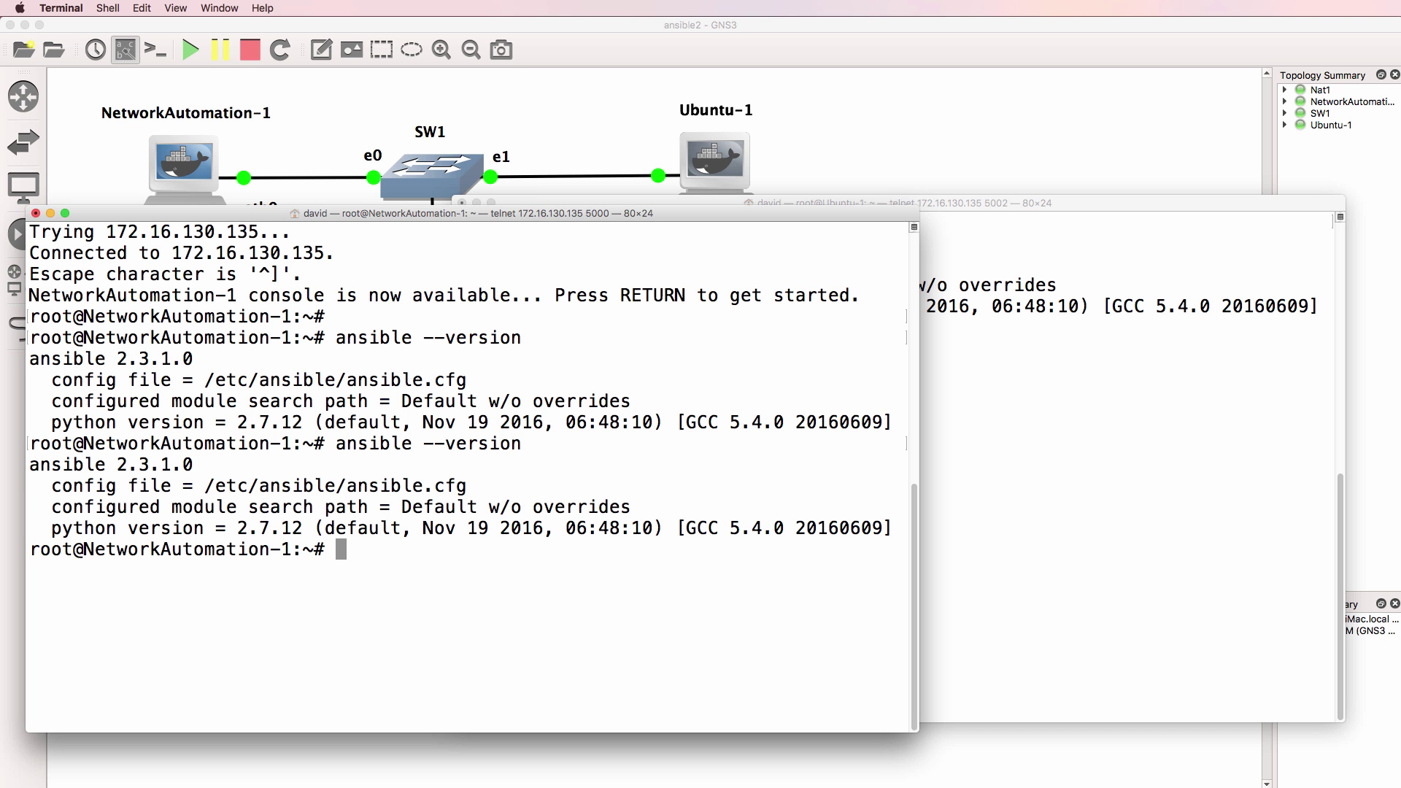
{"action": "left_click", "coordinate": [1197, 372]}
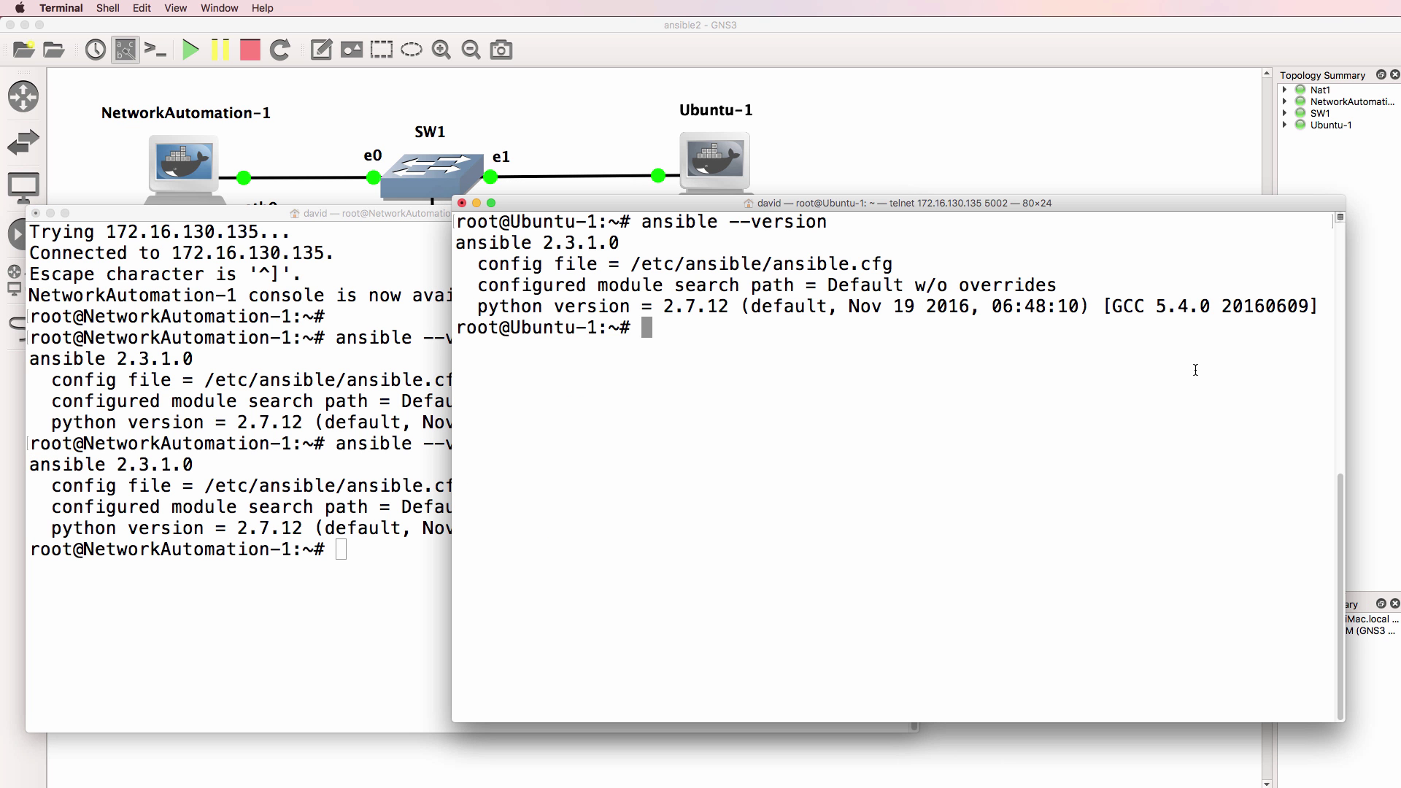
{"action": "left_click_drag", "start_coordinate": [886, 208], "coordinate": [921, 208]}
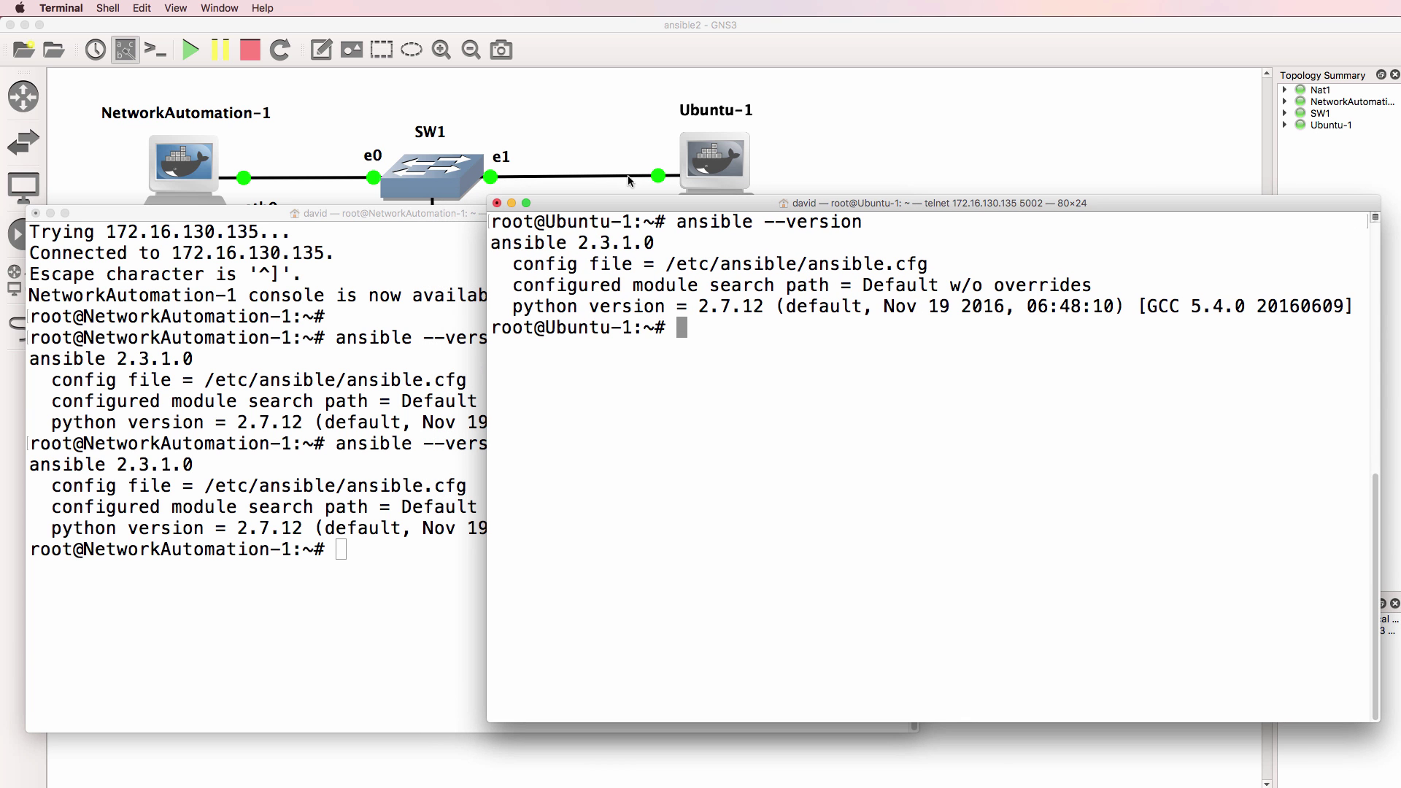
{"action": "left_click", "coordinate": [223, 94]}
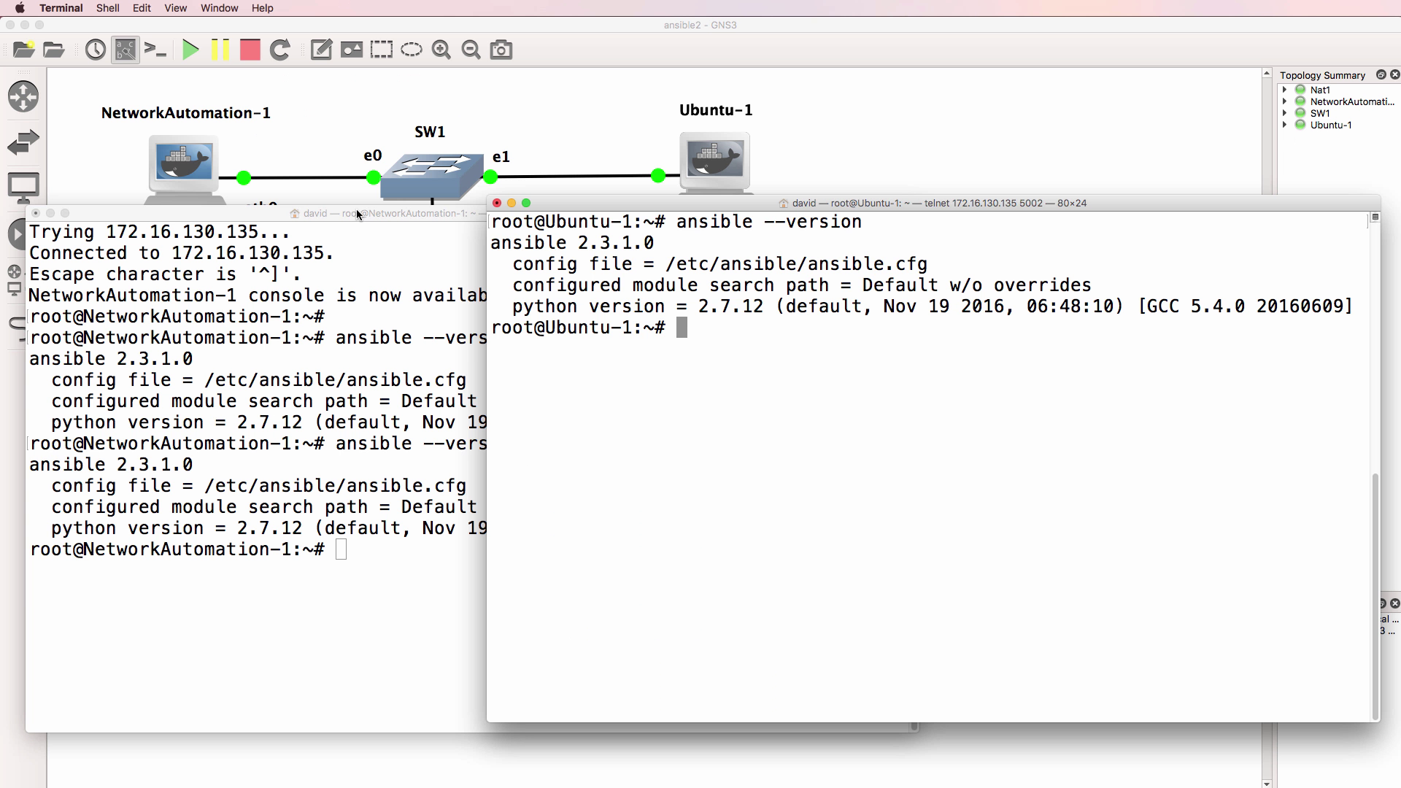
Move the NetworkAutomation-1 and Ubuntu-1 consoles down beneath the topology diagram.
{"action": "left_click", "coordinate": [359, 217]}
{"action": "left_click_drag", "start_coordinate": [357, 224], "coordinate": [349, 270]}
{"action": "left_click_drag", "start_coordinate": [693, 208], "coordinate": [697, 257]}
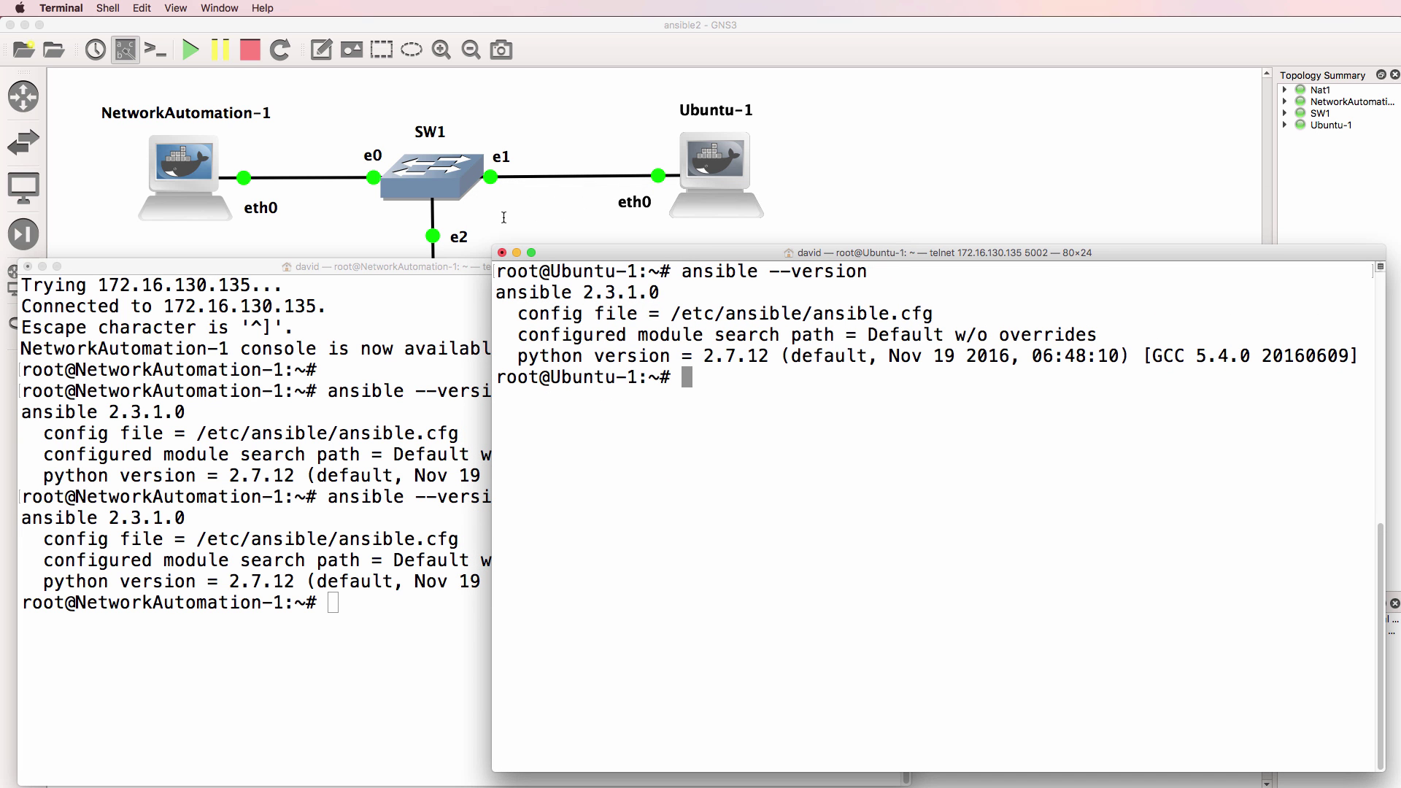